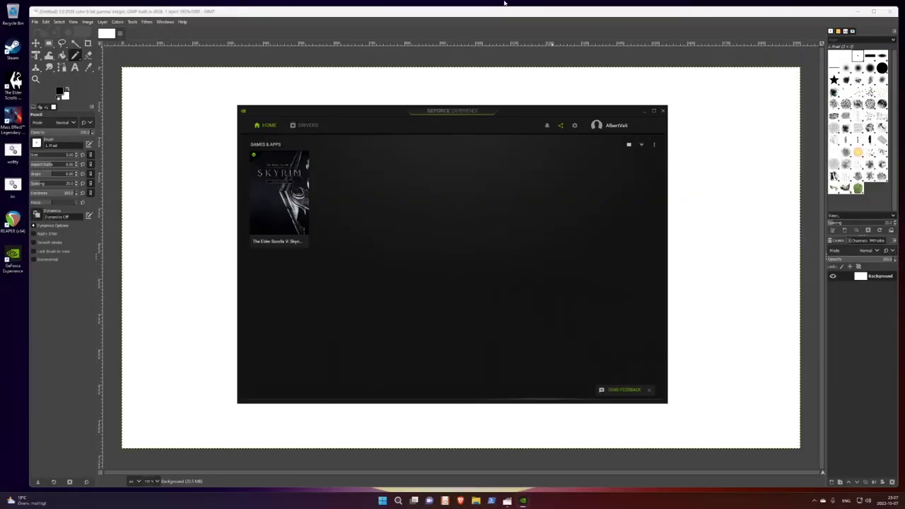
Bring the blank GIMP canvas to the front, hiding GeForce Experience
{"action": "left_click", "coordinate": [506, 16]}
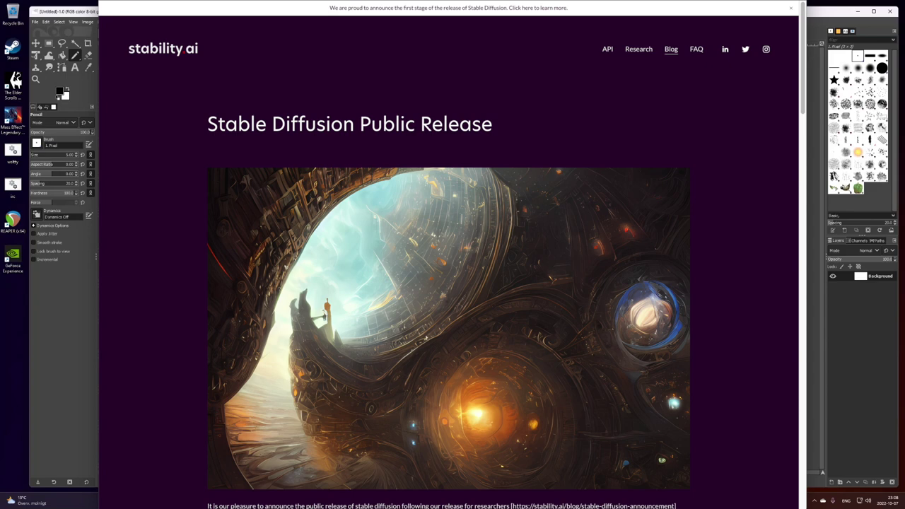
Back in GIMP, pencil X and Y axes with an arrowhead, X/Y labels and scattered dotted data points
{"action": "key", "text": "alt+Tab"}
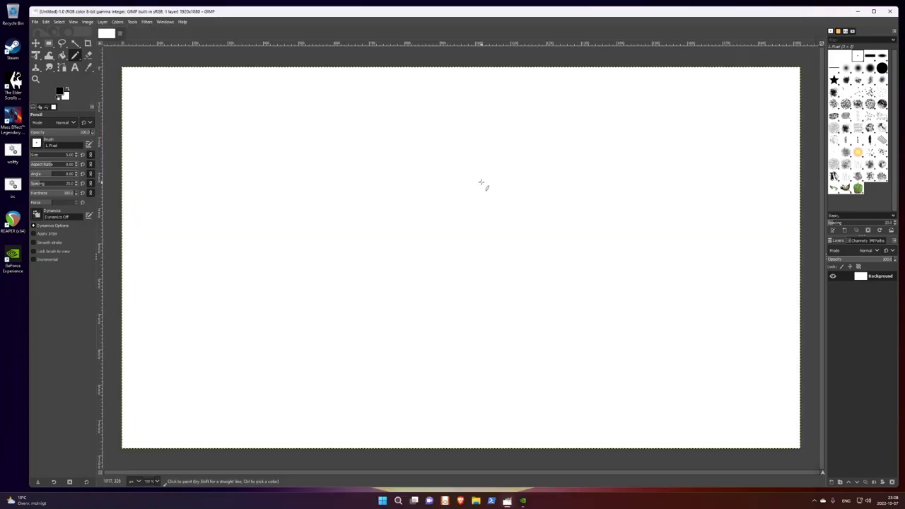
{"action": "mouse_move", "coordinate": [478, 173]}
{"action": "left_mouse_down"}
{"action": "mouse_move", "coordinate": [471, 303]}
{"action": "mouse_move", "coordinate": [479, 404]}
{"action": "mouse_move", "coordinate": [769, 410]}
{"action": "mouse_move", "coordinate": [757, 427]}
{"action": "mouse_move", "coordinate": [771, 415]}
{"action": "mouse_move", "coordinate": [732, 387]}
{"action": "left_mouse_up"}
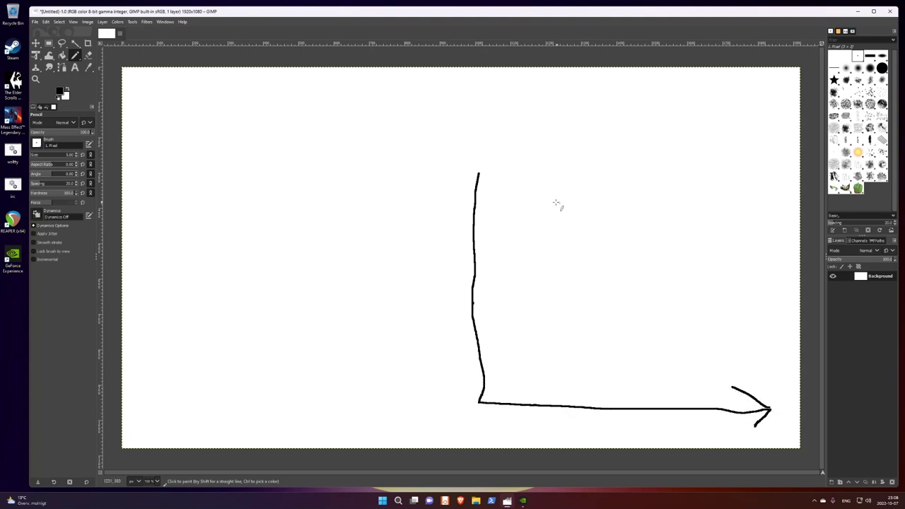
{"action": "mouse_move", "coordinate": [478, 173]}
{"action": "left_mouse_down"}
{"action": "mouse_move", "coordinate": [461, 185]}
{"action": "mouse_move", "coordinate": [490, 198]}
{"action": "left_mouse_up"}
{"action": "mouse_move", "coordinate": [433, 175]}
{"action": "left_mouse_down"}
{"action": "mouse_move", "coordinate": [437, 189]}
{"action": "mouse_move", "coordinate": [420, 201]}
{"action": "left_mouse_up"}
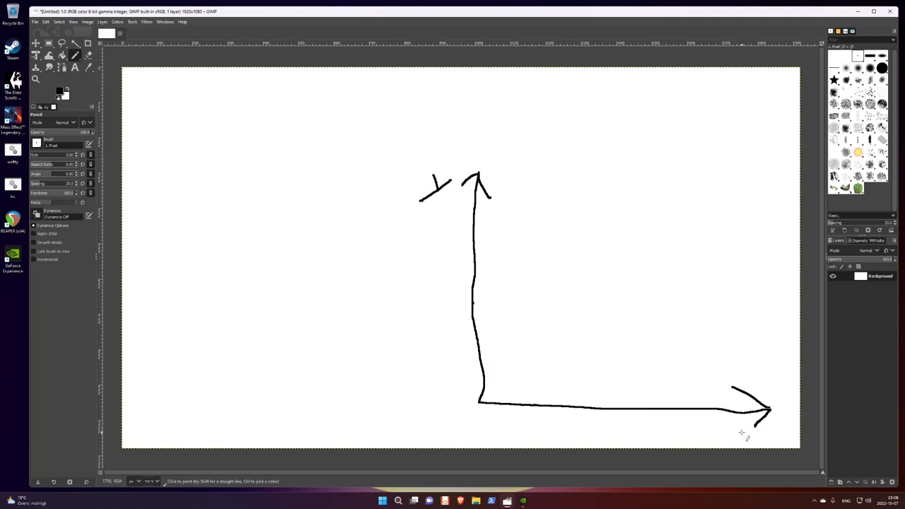
{"action": "mouse_move", "coordinate": [739, 428]}
{"action": "left_mouse_down"}
{"action": "mouse_move", "coordinate": [726, 435]}
{"action": "mouse_move", "coordinate": [741, 444]}
{"action": "left_mouse_up"}
{"action": "left_click", "coordinate": [499, 389]}
{"action": "mouse_move", "coordinate": [530, 369]}
{"action": "left_mouse_down"}
{"action": "mouse_move", "coordinate": [684, 318]}
{"action": "mouse_move", "coordinate": [788, 257]}
{"action": "mouse_move", "coordinate": [566, 332]}
{"action": "mouse_move", "coordinate": [396, 375]}
{"action": "left_mouse_up"}
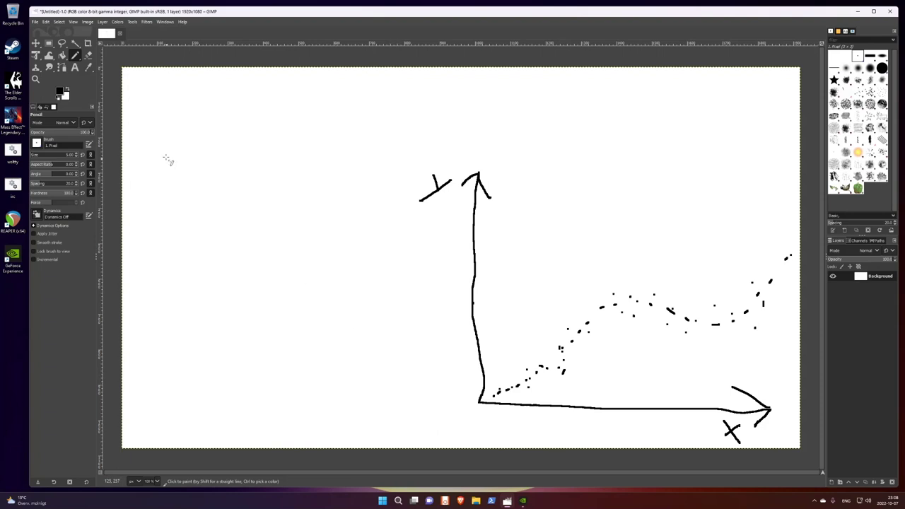
Sketch an ML box with an incoming 'training' arrow and an outgoing arrow toward 'model'
{"action": "mouse_move", "coordinate": [204, 99]}
{"action": "left_mouse_down"}
{"action": "mouse_move", "coordinate": [204, 138]}
{"action": "mouse_move", "coordinate": [253, 134]}
{"action": "mouse_move", "coordinate": [253, 99]}
{"action": "mouse_move", "coordinate": [204, 97]}
{"action": "mouse_move", "coordinate": [210, 121]}
{"action": "mouse_move", "coordinate": [228, 113]}
{"action": "mouse_move", "coordinate": [240, 125]}
{"action": "mouse_move", "coordinate": [255, 123]}
{"action": "left_mouse_up"}
{"action": "mouse_move", "coordinate": [157, 118]}
{"action": "left_mouse_down"}
{"action": "mouse_move", "coordinate": [202, 121]}
{"action": "mouse_move", "coordinate": [195, 127]}
{"action": "left_mouse_up"}
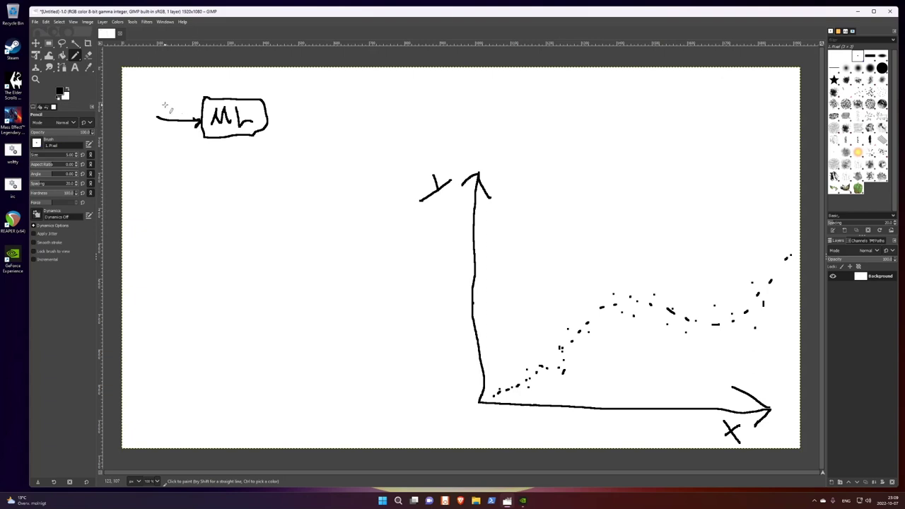
{"action": "mouse_move", "coordinate": [146, 85]}
{"action": "left_mouse_down"}
{"action": "mouse_move", "coordinate": [164, 104]}
{"action": "mouse_move", "coordinate": [166, 91]}
{"action": "mouse_move", "coordinate": [180, 103]}
{"action": "mouse_move", "coordinate": [178, 91]}
{"action": "mouse_move", "coordinate": [200, 106]}
{"action": "left_mouse_up"}
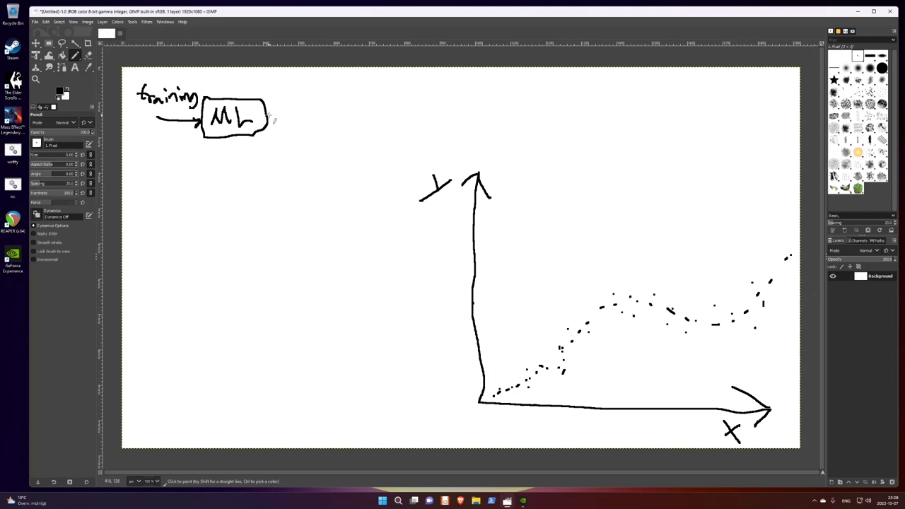
{"action": "mouse_move", "coordinate": [269, 116]}
{"action": "left_mouse_down"}
{"action": "mouse_move", "coordinate": [336, 115]}
{"action": "mouse_move", "coordinate": [333, 126]}
{"action": "mouse_move", "coordinate": [322, 109]}
{"action": "mouse_move", "coordinate": [275, 103]}
{"action": "mouse_move", "coordinate": [315, 91]}
{"action": "mouse_move", "coordinate": [317, 101]}
{"action": "left_mouse_up"}
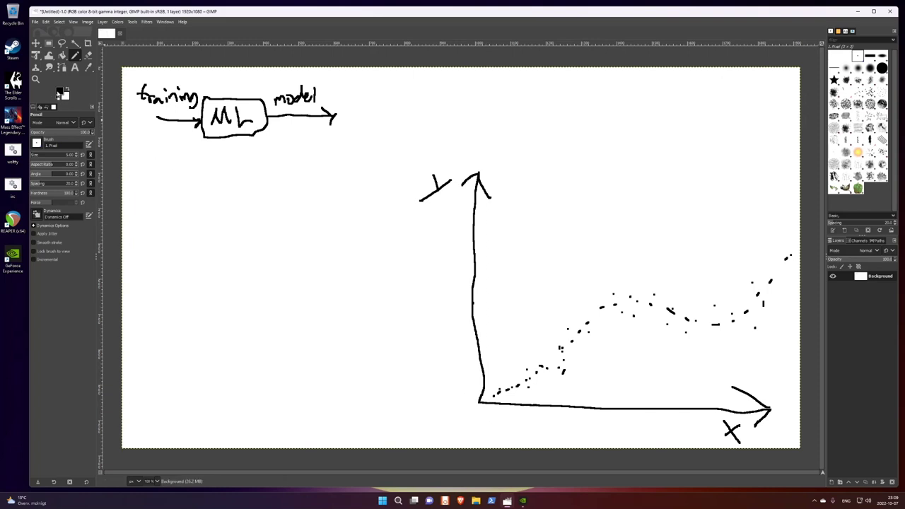
Switch the drawing colour to red and pencil a curve fitting the data points
{"action": "left_click", "coordinate": [59, 93]}
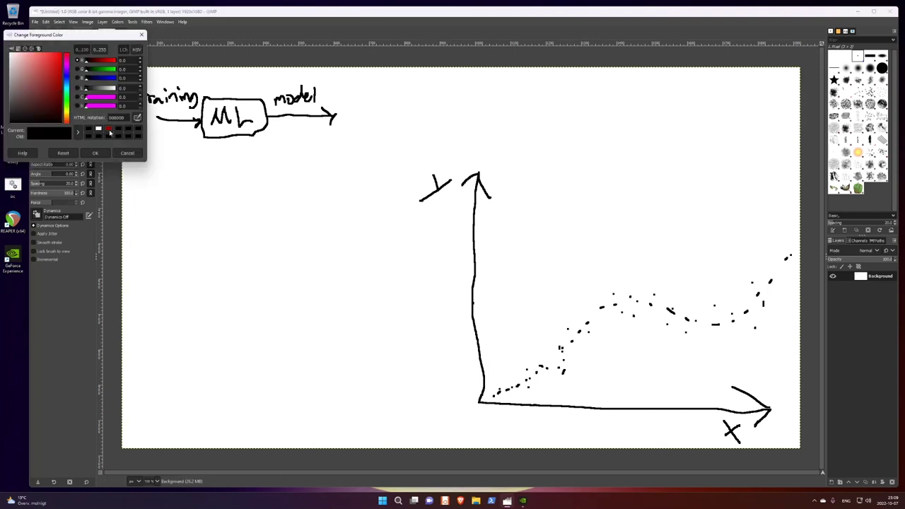
{"action": "left_click", "coordinate": [110, 131]}
{"action": "left_click", "coordinate": [95, 153]}
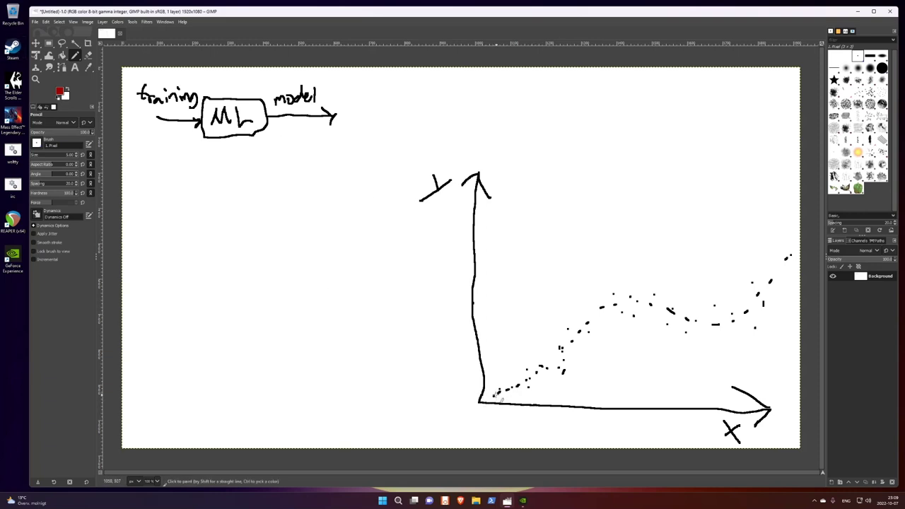
{"action": "left_click", "coordinate": [493, 395]}
{"action": "mouse_move", "coordinate": [494, 394]}
{"action": "left_mouse_down"}
{"action": "mouse_move", "coordinate": [555, 373]}
{"action": "mouse_move", "coordinate": [633, 303]}
{"action": "mouse_move", "coordinate": [626, 313]}
{"action": "mouse_move", "coordinate": [658, 317]}
{"action": "mouse_move", "coordinate": [792, 257]}
{"action": "left_mouse_up"}
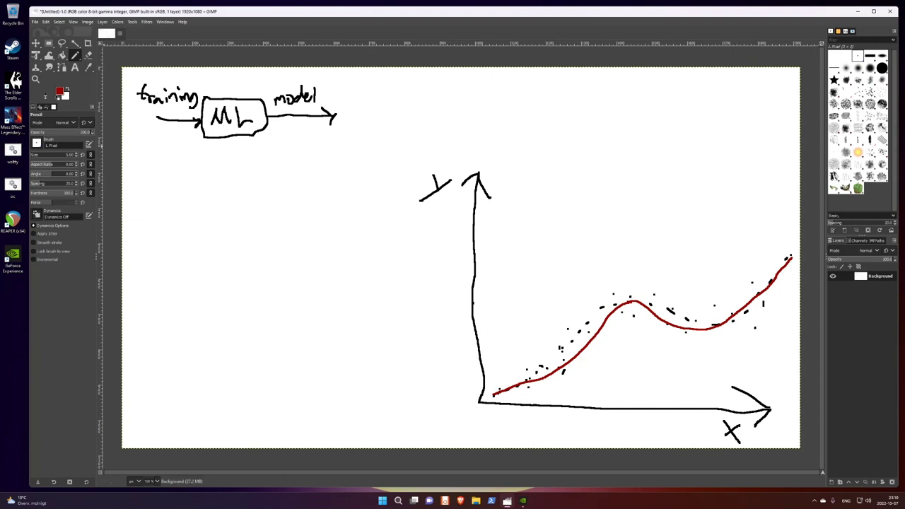
Set the foreground drawing colour back to black
{"action": "left_click", "coordinate": [60, 92]}
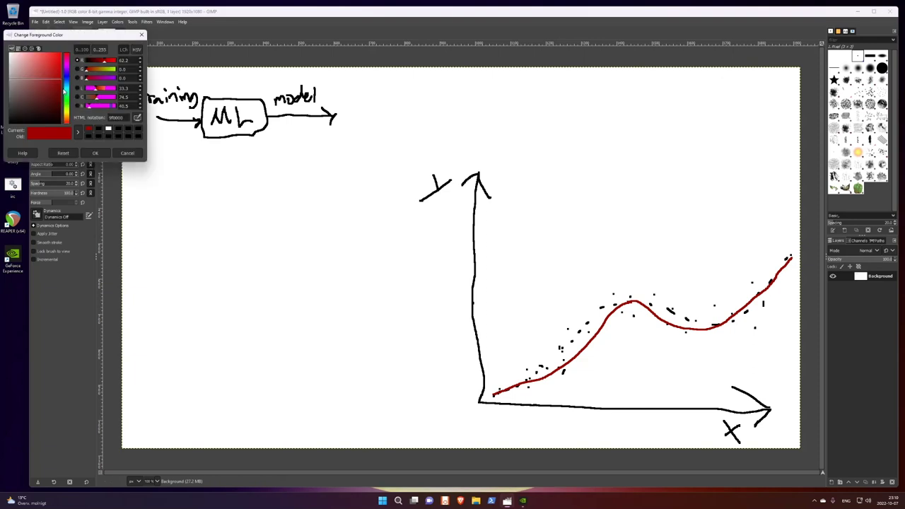
{"action": "left_click", "coordinate": [99, 131]}
{"action": "left_click", "coordinate": [95, 153]}
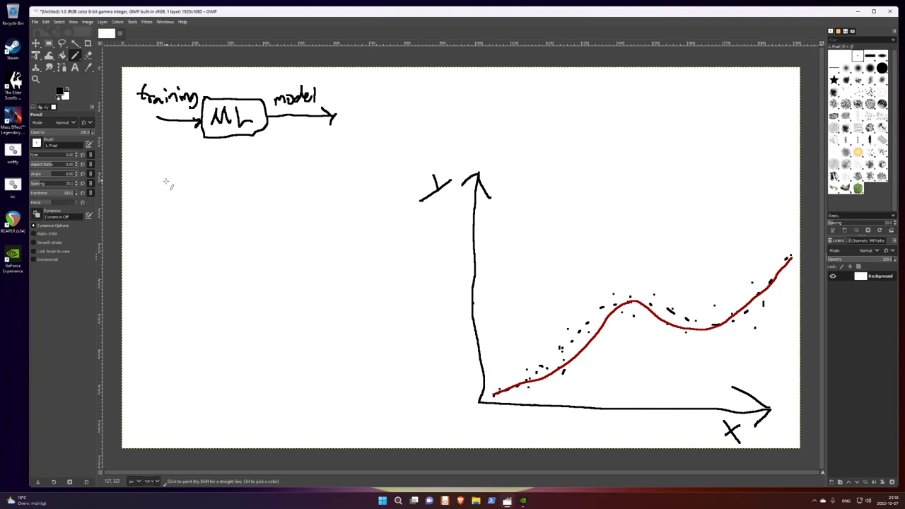
Hand-write the equation y = a0 + a1·x + a2·x² + a3·x³ left of the graph
{"action": "mouse_move", "coordinate": [158, 169]}
{"action": "left_mouse_down"}
{"action": "mouse_move", "coordinate": [166, 180]}
{"action": "mouse_move", "coordinate": [157, 191]}
{"action": "mouse_move", "coordinate": [192, 180]}
{"action": "left_mouse_up"}
{"action": "mouse_move", "coordinate": [178, 185]}
{"action": "left_mouse_down"}
{"action": "mouse_move", "coordinate": [229, 189]}
{"action": "mouse_move", "coordinate": [243, 174]}
{"action": "mouse_move", "coordinate": [284, 190]}
{"action": "left_mouse_up"}
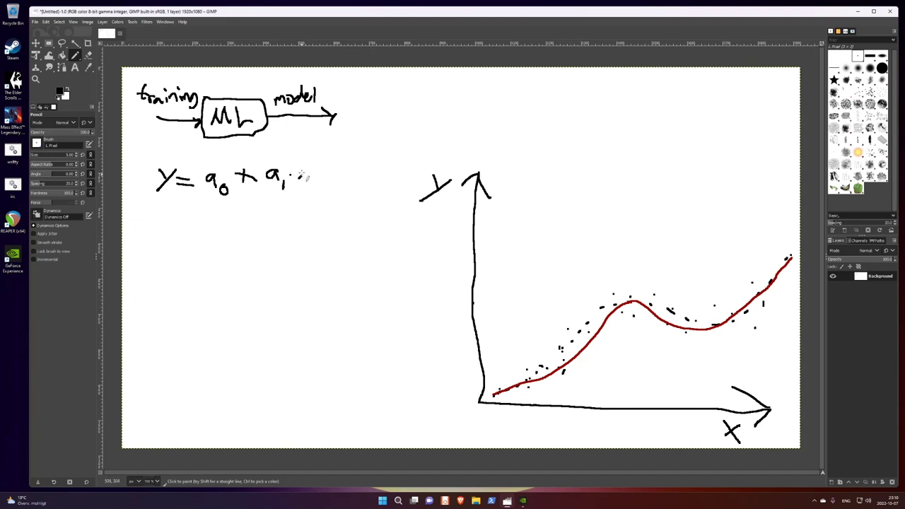
{"action": "mouse_move", "coordinate": [296, 171]}
{"action": "left_mouse_down"}
{"action": "mouse_move", "coordinate": [306, 183]}
{"action": "mouse_move", "coordinate": [297, 184]}
{"action": "left_mouse_up"}
{"action": "mouse_move", "coordinate": [317, 168]}
{"action": "left_mouse_down"}
{"action": "mouse_move", "coordinate": [336, 170]}
{"action": "mouse_move", "coordinate": [347, 184]}
{"action": "mouse_move", "coordinate": [362, 171]}
{"action": "mouse_move", "coordinate": [346, 183]}
{"action": "mouse_move", "coordinate": [374, 170]}
{"action": "left_mouse_up"}
{"action": "left_click", "coordinate": [362, 171]}
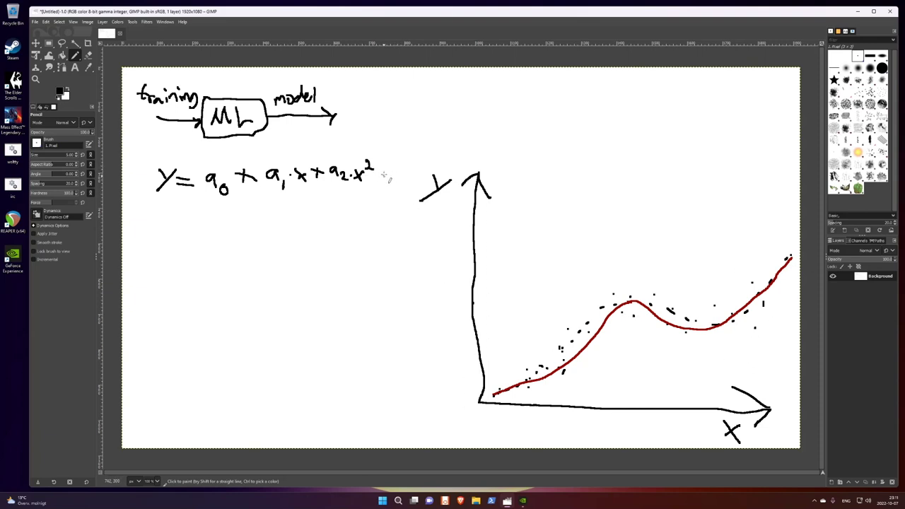
{"action": "mouse_move", "coordinate": [383, 165]}
{"action": "left_mouse_down"}
{"action": "mouse_move", "coordinate": [383, 177]}
{"action": "mouse_move", "coordinate": [400, 165]}
{"action": "mouse_move", "coordinate": [408, 180]}
{"action": "left_mouse_up"}
{"action": "left_click_drag", "start_coordinate": [418, 163], "coordinate": [429, 177]}
{"action": "mouse_move", "coordinate": [429, 163]}
{"action": "left_mouse_down"}
{"action": "mouse_move", "coordinate": [419, 177]}
{"action": "mouse_move", "coordinate": [430, 156]}
{"action": "mouse_move", "coordinate": [424, 162]}
{"action": "left_mouse_up"}
Start the bracketed coefficient list a0, a1, below the equation
{"action": "left_click_drag", "start_coordinate": [193, 209], "coordinate": [205, 209]}
{"action": "mouse_move", "coordinate": [195, 211]}
{"action": "left_mouse_down"}
{"action": "mouse_move", "coordinate": [182, 206]}
{"action": "mouse_move", "coordinate": [177, 241]}
{"action": "mouse_move", "coordinate": [210, 239]}
{"action": "mouse_move", "coordinate": [205, 226]}
{"action": "mouse_move", "coordinate": [213, 241]}
{"action": "mouse_move", "coordinate": [244, 230]}
{"action": "left_mouse_up"}
{"action": "mouse_move", "coordinate": [250, 225]}
{"action": "left_mouse_down"}
{"action": "mouse_move", "coordinate": [255, 241]}
{"action": "mouse_move", "coordinate": [280, 232]}
{"action": "mouse_move", "coordinate": [297, 241]}
{"action": "mouse_move", "coordinate": [309, 224]}
{"action": "mouse_move", "coordinate": [328, 234]}
{"action": "left_mouse_up"}
Add trailing dots and a closing bracket to complete [a0, a1, a2, a3, ...]
{"action": "left_click", "coordinate": [338, 227]}
{"action": "left_click", "coordinate": [343, 228]}
{"action": "left_click", "coordinate": [348, 227]}
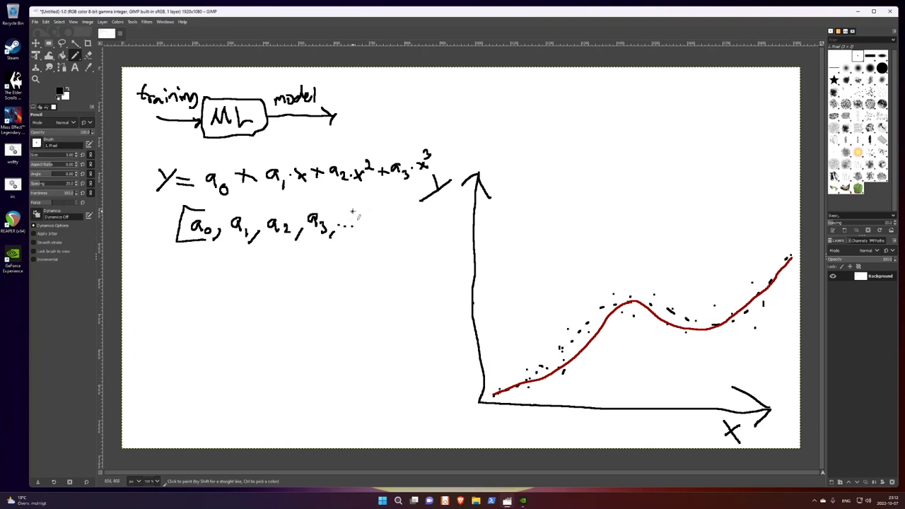
{"action": "mouse_move", "coordinate": [353, 212]}
{"action": "left_mouse_down"}
{"action": "mouse_move", "coordinate": [366, 217]}
{"action": "mouse_move", "coordinate": [367, 242]}
{"action": "mouse_move", "coordinate": [340, 248]}
{"action": "left_mouse_up"}
Mark an x' tick on the x-axis and a y' label, joined by dashed guide lines
{"action": "left_click_drag", "start_coordinate": [612, 414], "coordinate": [612, 401]}
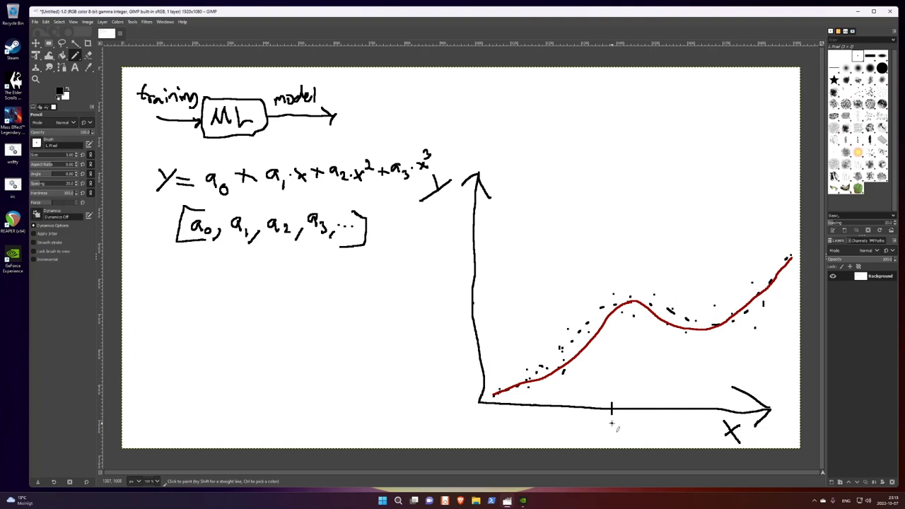
{"action": "mouse_move", "coordinate": [613, 423]}
{"action": "left_mouse_down"}
{"action": "mouse_move", "coordinate": [605, 429]}
{"action": "mouse_move", "coordinate": [612, 428]}
{"action": "left_mouse_up"}
{"action": "left_click", "coordinate": [440, 311]}
{"action": "mouse_move", "coordinate": [440, 312]}
{"action": "left_mouse_down"}
{"action": "mouse_move", "coordinate": [447, 333]}
{"action": "mouse_move", "coordinate": [455, 313]}
{"action": "left_mouse_up"}
{"action": "left_click_drag", "start_coordinate": [608, 402], "coordinate": [611, 356]}
{"action": "left_click_drag", "start_coordinate": [612, 318], "coordinate": [480, 314]}
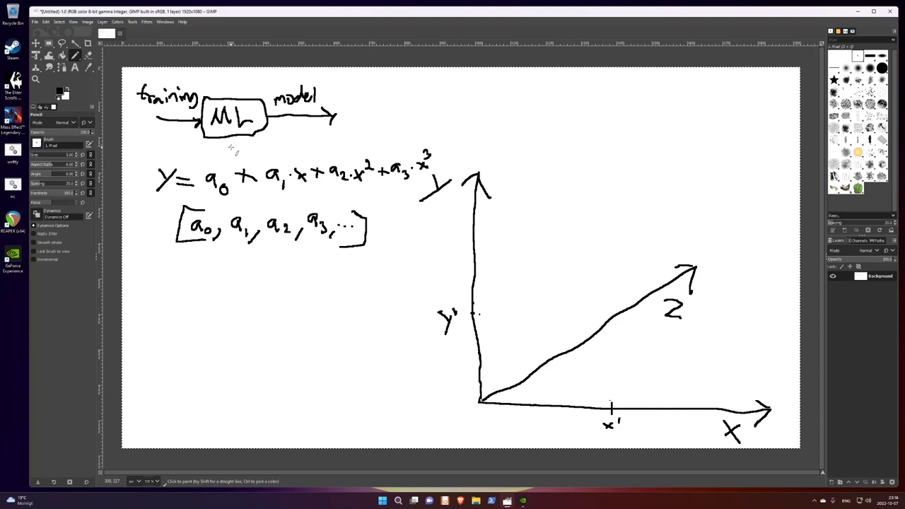
Clear the canvas and sketch four tall layer outlines
{"action": "key", "text": "Delete"}
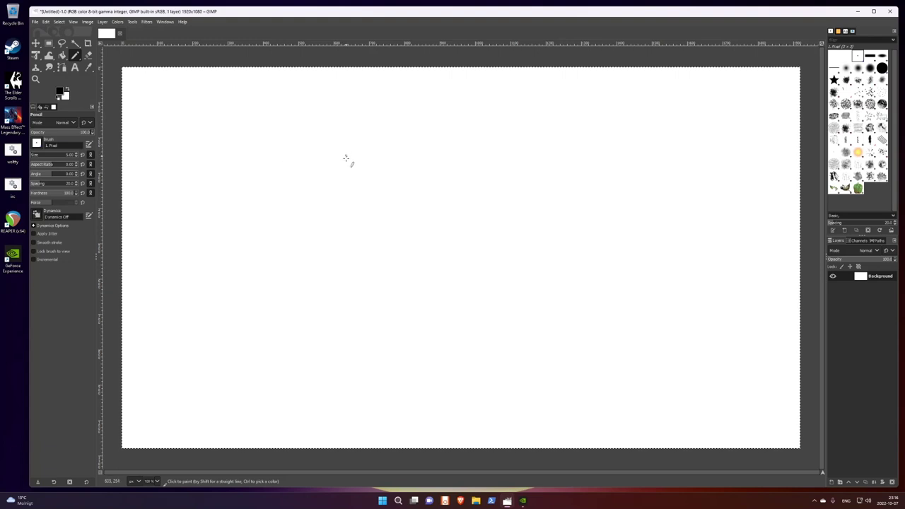
{"action": "mouse_move", "coordinate": [346, 143]}
{"action": "left_mouse_down"}
{"action": "mouse_move", "coordinate": [348, 345]}
{"action": "mouse_move", "coordinate": [369, 348]}
{"action": "mouse_move", "coordinate": [352, 142]}
{"action": "mouse_move", "coordinate": [389, 177]}
{"action": "mouse_move", "coordinate": [427, 360]}
{"action": "mouse_move", "coordinate": [442, 351]}
{"action": "mouse_move", "coordinate": [425, 155]}
{"action": "mouse_move", "coordinate": [392, 147]}
{"action": "left_mouse_up"}
{"action": "mouse_move", "coordinate": [450, 145]}
{"action": "left_mouse_down"}
{"action": "mouse_move", "coordinate": [498, 369]}
{"action": "mouse_move", "coordinate": [516, 365]}
{"action": "mouse_move", "coordinate": [537, 289]}
{"action": "mouse_move", "coordinate": [497, 149]}
{"action": "mouse_move", "coordinate": [468, 136]}
{"action": "mouse_move", "coordinate": [448, 145]}
{"action": "left_mouse_up"}
{"action": "mouse_move", "coordinate": [565, 153]}
{"action": "left_mouse_down"}
{"action": "mouse_move", "coordinate": [602, 348]}
{"action": "mouse_move", "coordinate": [627, 366]}
{"action": "mouse_move", "coordinate": [613, 220]}
{"action": "mouse_move", "coordinate": [581, 145]}
{"action": "mouse_move", "coordinate": [565, 153]}
{"action": "left_mouse_up"}
{"action": "mouse_move", "coordinate": [286, 153]}
{"action": "left_mouse_down"}
{"action": "mouse_move", "coordinate": [344, 161]}
{"action": "mouse_move", "coordinate": [338, 168]}
{"action": "left_mouse_up"}
Draw five input arrows into the first outline and connector arrows between the layers
{"action": "mouse_move", "coordinate": [290, 197]}
{"action": "left_mouse_down"}
{"action": "mouse_move", "coordinate": [335, 202]}
{"action": "mouse_move", "coordinate": [326, 207]}
{"action": "left_mouse_up"}
{"action": "mouse_move", "coordinate": [292, 243]}
{"action": "left_mouse_down"}
{"action": "mouse_move", "coordinate": [333, 247]}
{"action": "mouse_move", "coordinate": [322, 260]}
{"action": "left_mouse_up"}
{"action": "mouse_move", "coordinate": [296, 292]}
{"action": "left_mouse_down"}
{"action": "mouse_move", "coordinate": [336, 298]}
{"action": "mouse_move", "coordinate": [338, 307]}
{"action": "mouse_move", "coordinate": [333, 292]}
{"action": "left_mouse_up"}
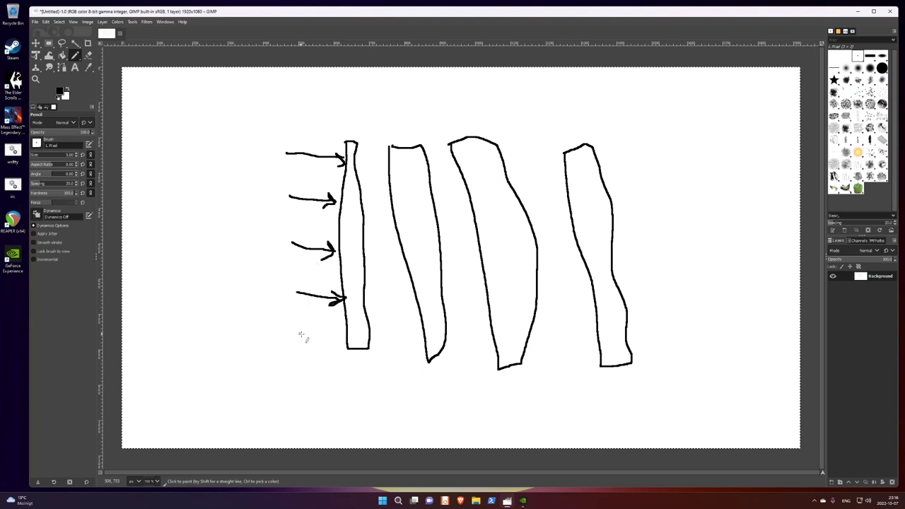
{"action": "mouse_move", "coordinate": [300, 333]}
{"action": "left_mouse_down"}
{"action": "mouse_move", "coordinate": [348, 336]}
{"action": "mouse_move", "coordinate": [325, 346]}
{"action": "left_mouse_up"}
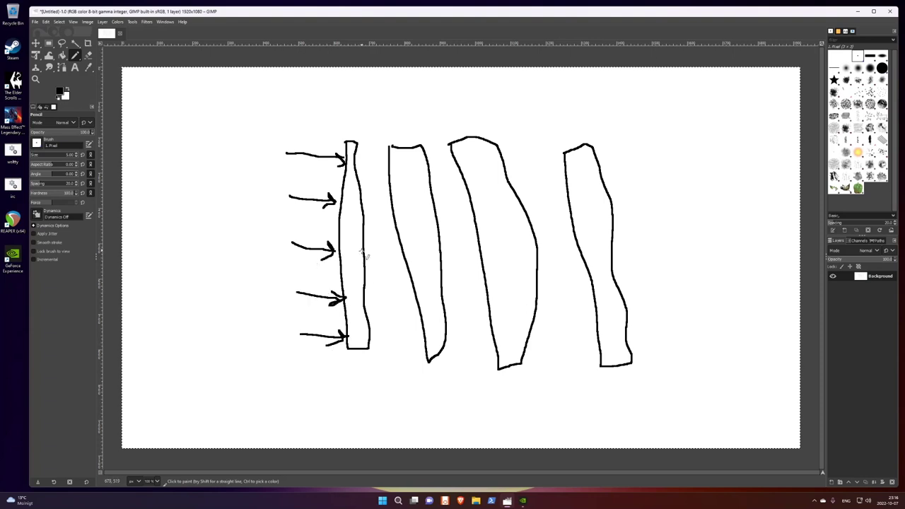
{"action": "mouse_move", "coordinate": [364, 251]}
{"action": "left_mouse_down"}
{"action": "mouse_move", "coordinate": [402, 251]}
{"action": "mouse_move", "coordinate": [395, 259]}
{"action": "mouse_move", "coordinate": [481, 252]}
{"action": "left_mouse_up"}
{"action": "left_click_drag", "start_coordinate": [481, 252], "coordinate": [473, 259]}
{"action": "mouse_move", "coordinate": [536, 244]}
{"action": "left_mouse_down"}
{"action": "mouse_move", "coordinate": [568, 253]}
{"action": "mouse_move", "coordinate": [564, 236]}
{"action": "left_mouse_up"}
Draw five output arrows from the fourth outline and a square box at top-left
{"action": "mouse_move", "coordinate": [597, 154]}
{"action": "left_mouse_down"}
{"action": "mouse_move", "coordinate": [655, 154]}
{"action": "mouse_move", "coordinate": [642, 163]}
{"action": "mouse_move", "coordinate": [644, 147]}
{"action": "left_mouse_up"}
{"action": "mouse_move", "coordinate": [613, 213]}
{"action": "left_mouse_down"}
{"action": "mouse_move", "coordinate": [657, 212]}
{"action": "mouse_move", "coordinate": [646, 218]}
{"action": "mouse_move", "coordinate": [645, 205]}
{"action": "left_mouse_up"}
{"action": "left_click_drag", "start_coordinate": [613, 258], "coordinate": [664, 254]}
{"action": "mouse_move", "coordinate": [664, 255]}
{"action": "left_mouse_down"}
{"action": "mouse_move", "coordinate": [650, 260]}
{"action": "mouse_move", "coordinate": [648, 246]}
{"action": "left_mouse_up"}
{"action": "left_click_drag", "start_coordinate": [621, 296], "coordinate": [667, 296]}
{"action": "mouse_move", "coordinate": [668, 296]}
{"action": "left_mouse_down"}
{"action": "mouse_move", "coordinate": [656, 301]}
{"action": "mouse_move", "coordinate": [653, 279]}
{"action": "left_mouse_up"}
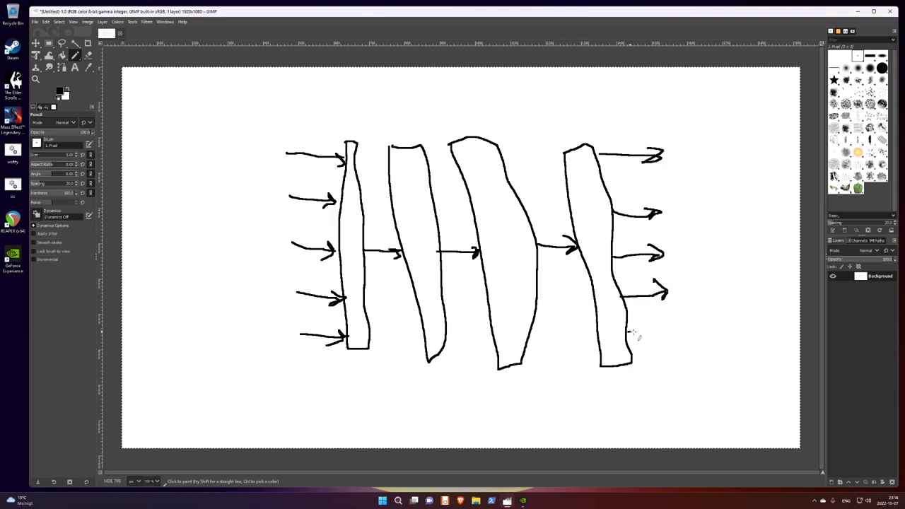
{"action": "left_click_drag", "start_coordinate": [636, 332], "coordinate": [669, 337]}
{"action": "mouse_move", "coordinate": [669, 337]}
{"action": "left_mouse_down"}
{"action": "mouse_move", "coordinate": [659, 345]}
{"action": "mouse_move", "coordinate": [653, 324]}
{"action": "left_mouse_up"}
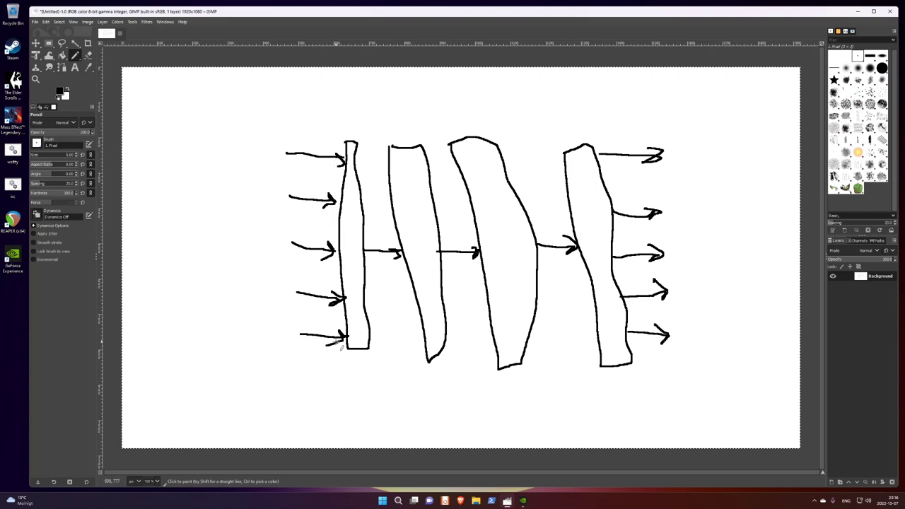
{"action": "mouse_move", "coordinate": [157, 96]}
{"action": "left_mouse_down"}
{"action": "mouse_move", "coordinate": [159, 170]}
{"action": "mouse_move", "coordinate": [242, 174]}
{"action": "mouse_move", "coordinate": [246, 93]}
{"action": "mouse_move", "coordinate": [156, 93]}
{"action": "left_mouse_up"}
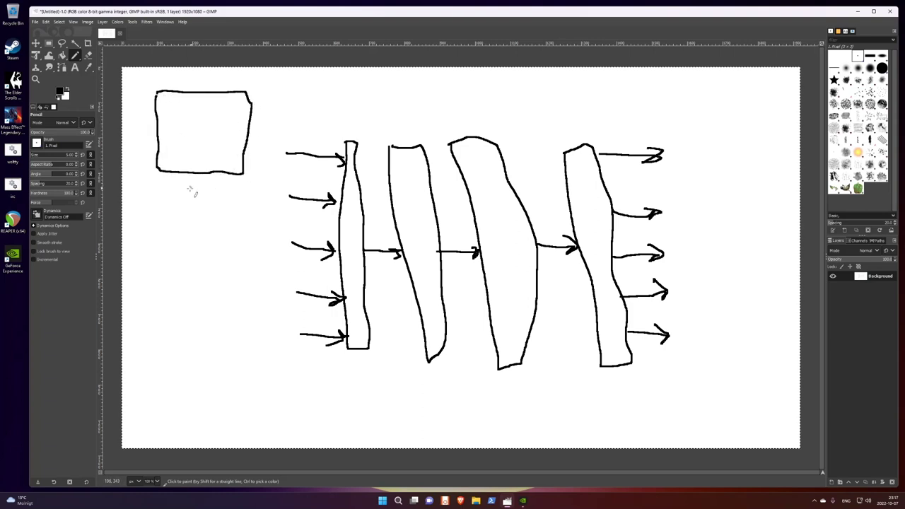
Label the box 100 by 100 and fill it with two rows of dots
{"action": "mouse_move", "coordinate": [184, 187]}
{"action": "left_mouse_down"}
{"action": "mouse_move", "coordinate": [185, 207]}
{"action": "mouse_move", "coordinate": [210, 191]}
{"action": "mouse_move", "coordinate": [221, 198]}
{"action": "mouse_move", "coordinate": [219, 191]}
{"action": "left_mouse_up"}
{"action": "mouse_move", "coordinate": [258, 119]}
{"action": "left_mouse_down"}
{"action": "mouse_move", "coordinate": [259, 141]}
{"action": "mouse_move", "coordinate": [270, 122]}
{"action": "mouse_move", "coordinate": [301, 113]}
{"action": "mouse_move", "coordinate": [285, 129]}
{"action": "left_mouse_up"}
{"action": "left_click", "coordinate": [165, 101]}
{"action": "left_click", "coordinate": [180, 103]}
{"action": "left_click_drag", "start_coordinate": [193, 103], "coordinate": [205, 103]}
{"action": "mouse_move", "coordinate": [216, 103]}
{"action": "left_mouse_down"}
{"action": "mouse_move", "coordinate": [225, 103]}
{"action": "mouse_move", "coordinate": [216, 116]}
{"action": "mouse_move", "coordinate": [195, 116]}
{"action": "left_mouse_up"}
{"action": "left_click", "coordinate": [176, 116]}
{"action": "left_click", "coordinate": [162, 116]}
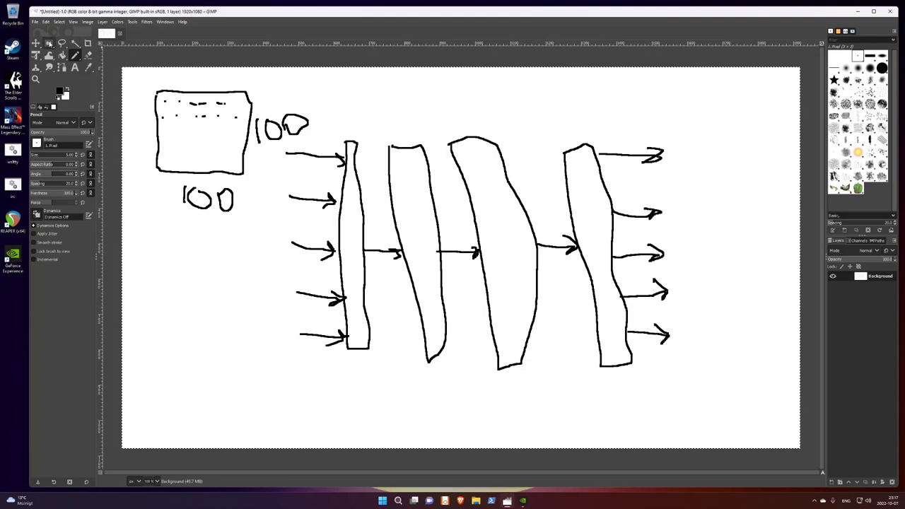
Select the whole drawing with Rectangle Select and delete it to a blank canvas
{"action": "left_click", "coordinate": [49, 43]}
{"action": "mouse_move", "coordinate": [764, 437]}
{"action": "left_mouse_down"}
{"action": "mouse_move", "coordinate": [703, 392]}
{"action": "mouse_move", "coordinate": [136, 75]}
{"action": "left_mouse_up"}
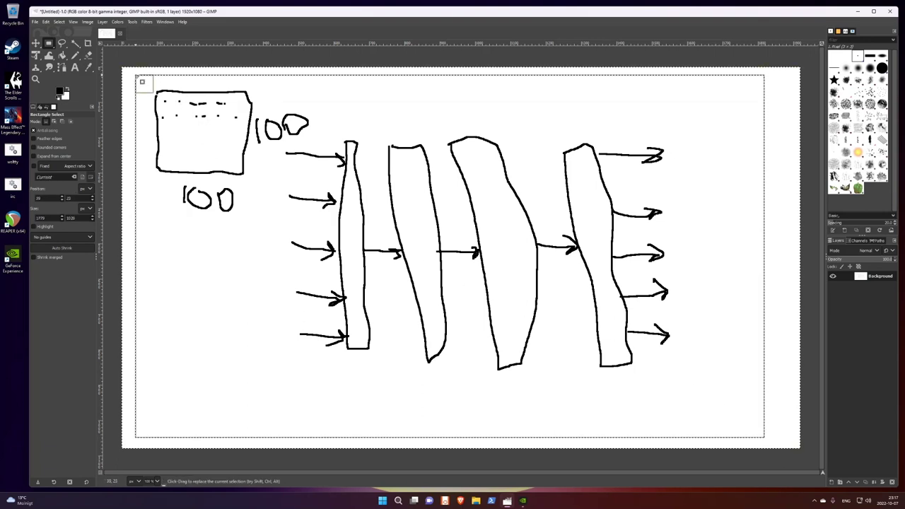
{"action": "key", "text": "Delete"}
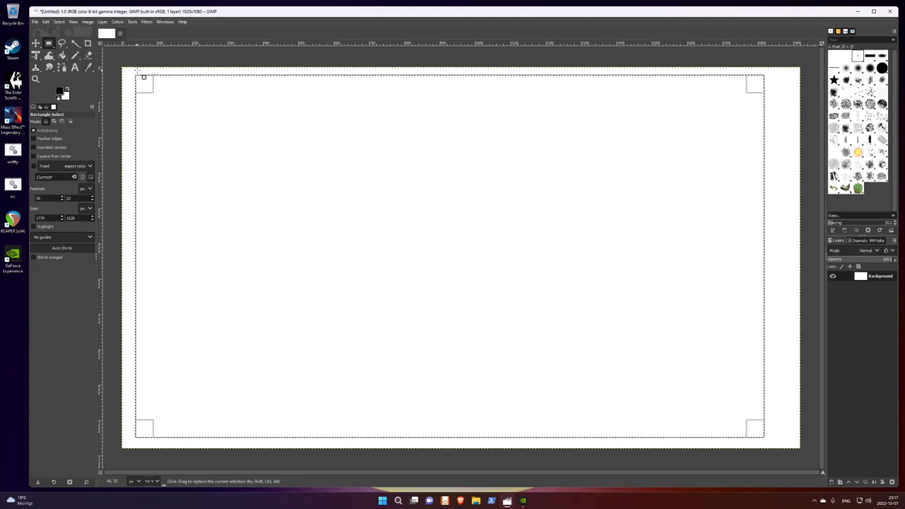
Switch to the browser desktop and return to the GitHub repository, skimming its README
{"action": "key", "text": "ctrl+super+Right"}
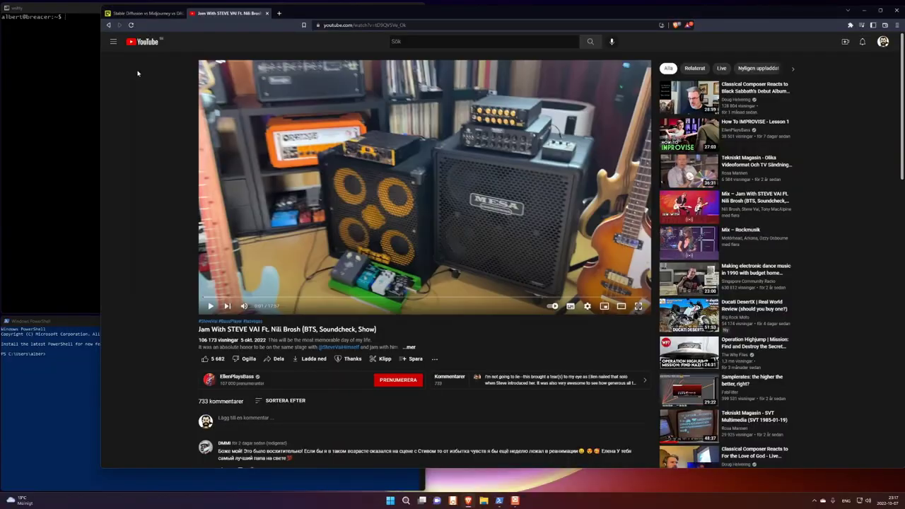
{"action": "key", "text": "alt+Left"}
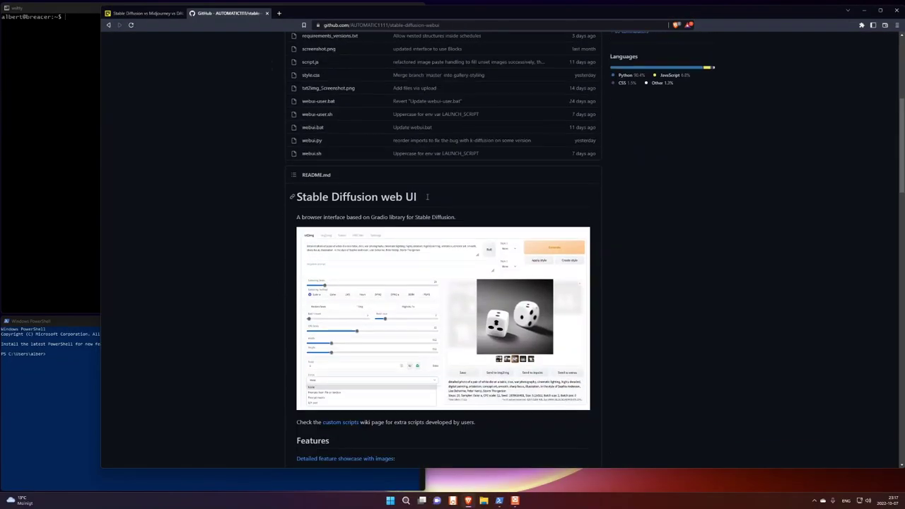
{"action": "scroll", "coordinate": [397, 381], "scroll_direction": "down", "scroll_amount": 1}
{"action": "scroll", "coordinate": [397, 381], "scroll_direction": "down", "scroll_amount": 10}
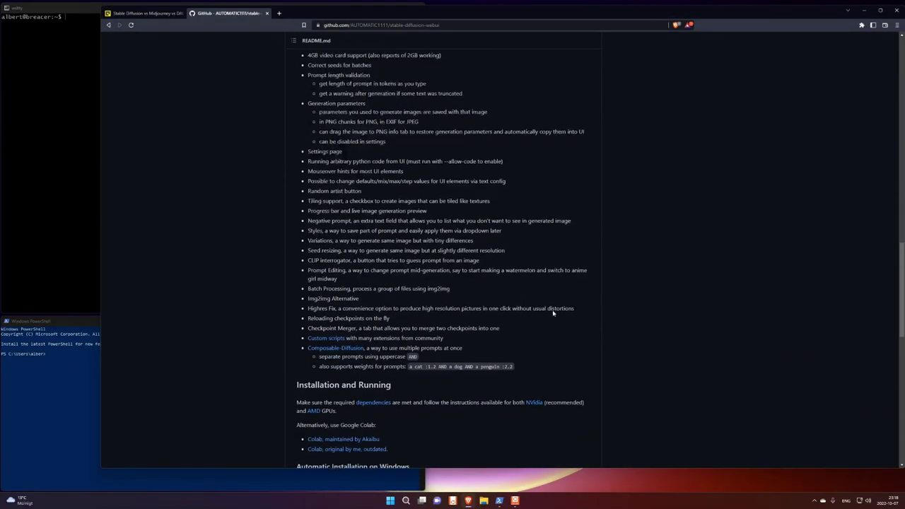
{"action": "scroll", "coordinate": [503, 281], "scroll_direction": "up", "scroll_amount": 20}
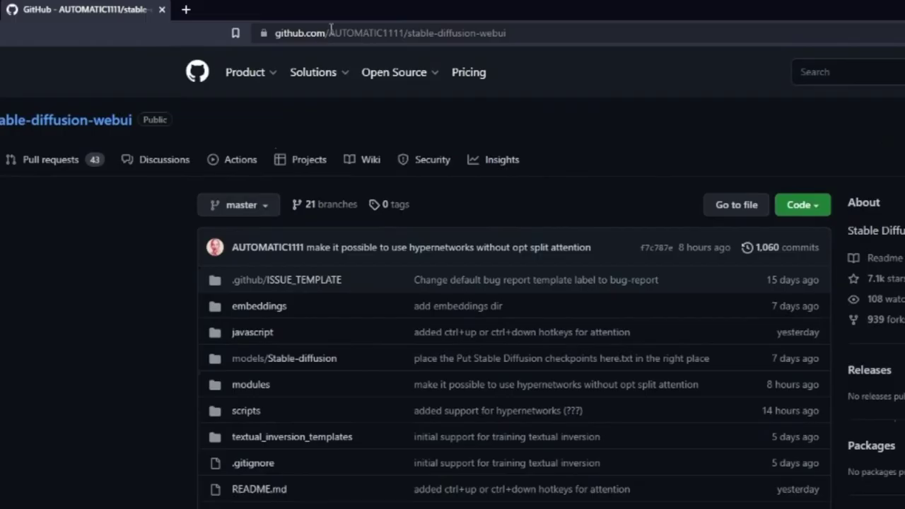
Highlight AUTOMATIC1111 and stable-diffusion-webui in the address bar, then scroll through the README
{"action": "left_click_drag", "start_coordinate": [349, 25], "coordinate": [407, 34]}
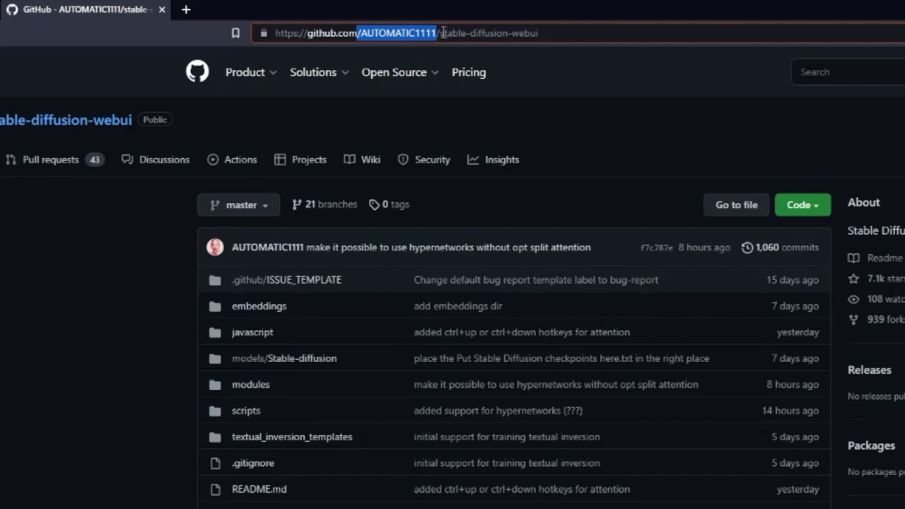
{"action": "left_click_drag", "start_coordinate": [441, 33], "coordinate": [539, 33]}
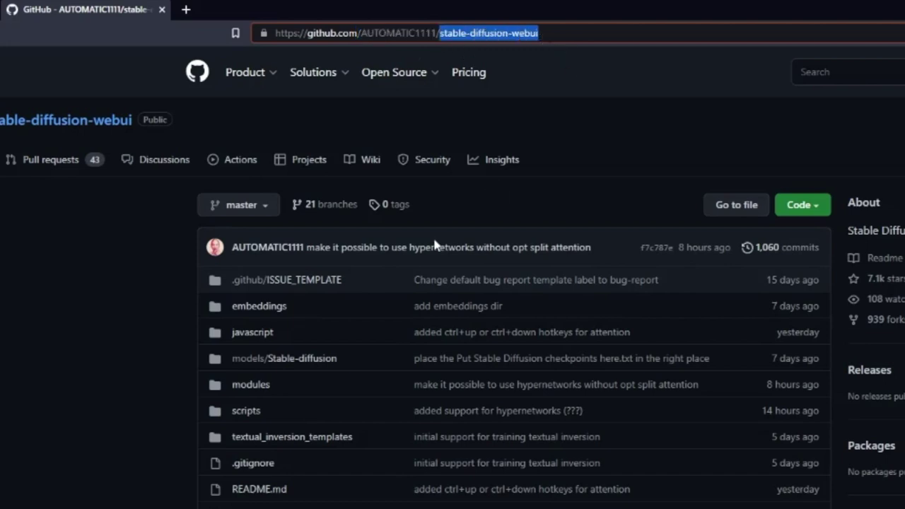
{"action": "scroll", "coordinate": [515, 318], "scroll_direction": "down", "scroll_amount": 20}
{"action": "scroll", "coordinate": [515, 319], "scroll_direction": "down", "scroll_amount": 9}
{"action": "scroll", "coordinate": [515, 318], "scroll_direction": "up", "scroll_amount": 15}
{"action": "scroll", "coordinate": [515, 318], "scroll_direction": "up", "scroll_amount": 20}
{"action": "key", "text": "alt+Tab"}
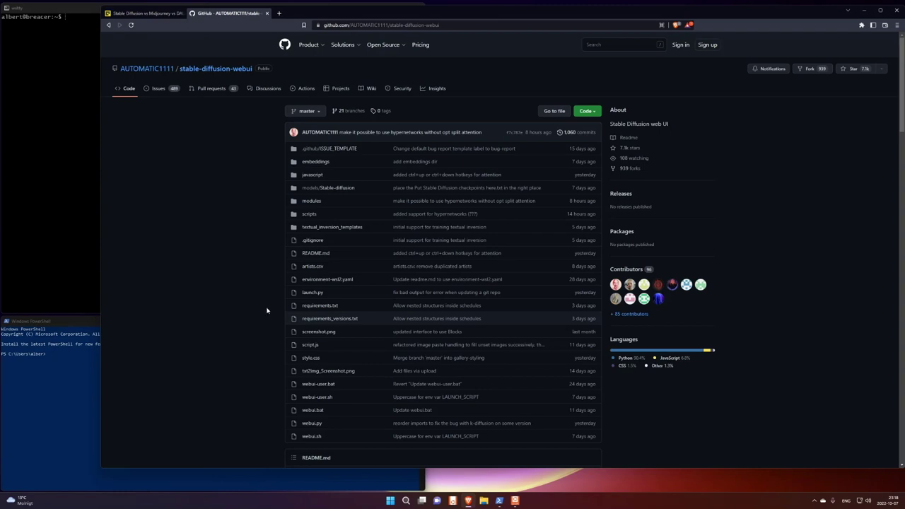
{"action": "scroll", "coordinate": [267, 310], "scroll_direction": "down", "scroll_amount": 4}
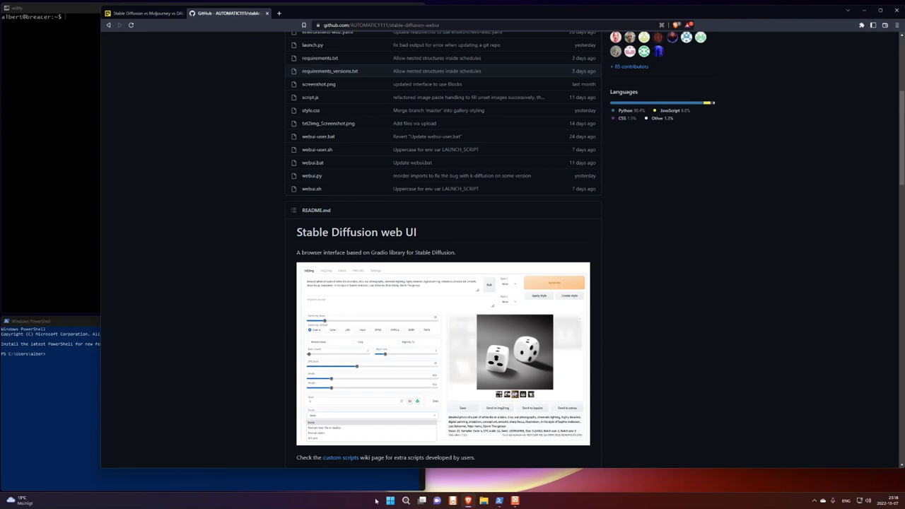
{"action": "left_click", "coordinate": [407, 502]}
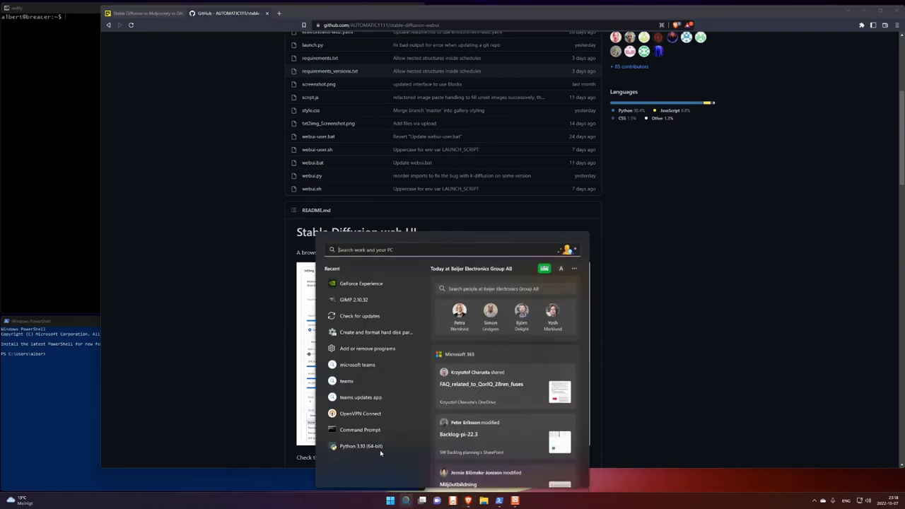
{"action": "left_click", "coordinate": [372, 431]}
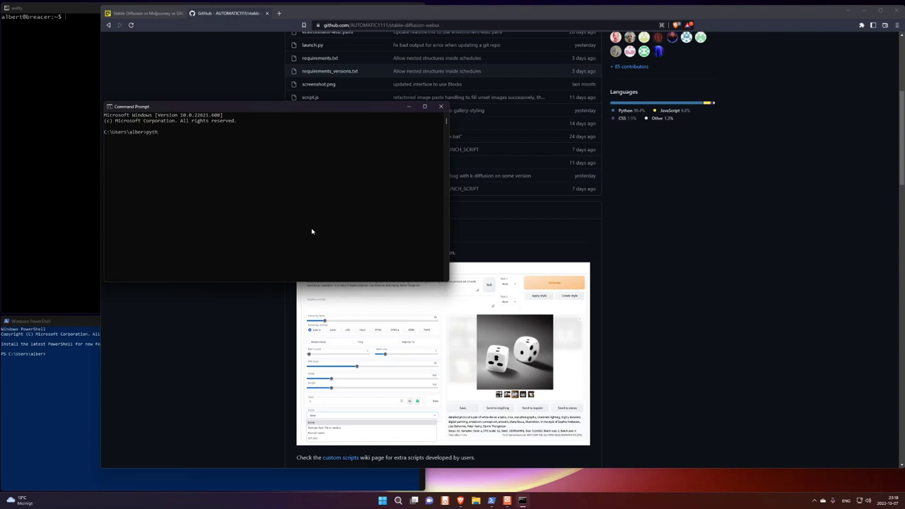
{"action": "type", "text": "python"}
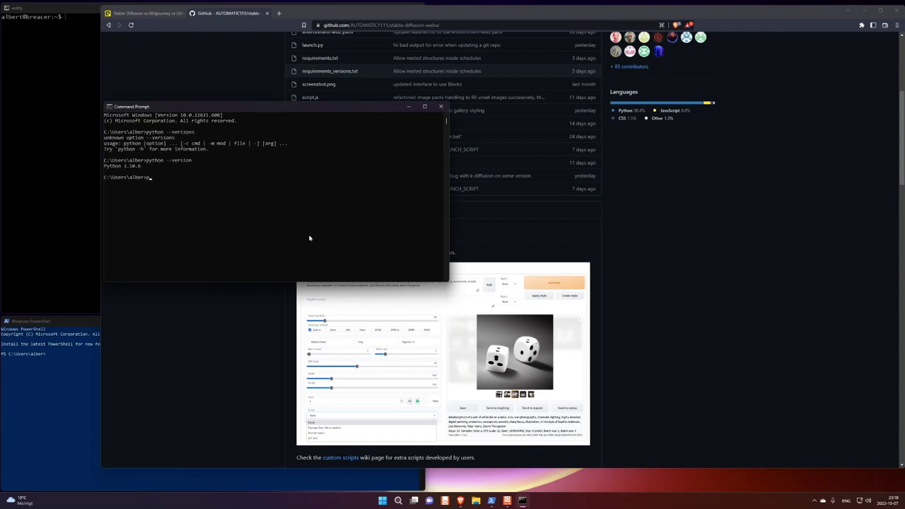
{"action": "type", "text": "ython"}
{"action": "key", "text": "Return"}
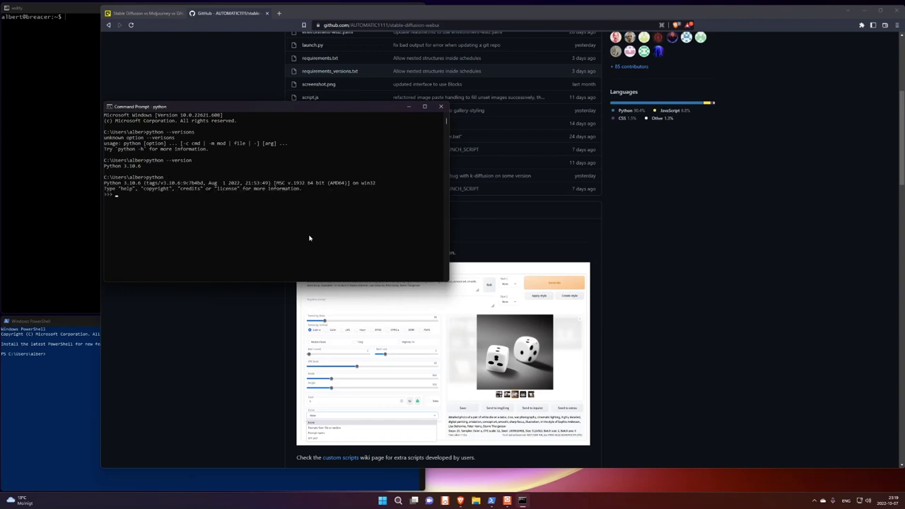
{"action": "key", "text": "Return"}
{"action": "key", "text": "Return"}
{"action": "key", "text": "Return"}
{"action": "type", "text": "print(\"hello\")"}
{"action": "key", "text": "Return"}
{"action": "type", "text": "exit"}
{"action": "key", "text": "Return"}
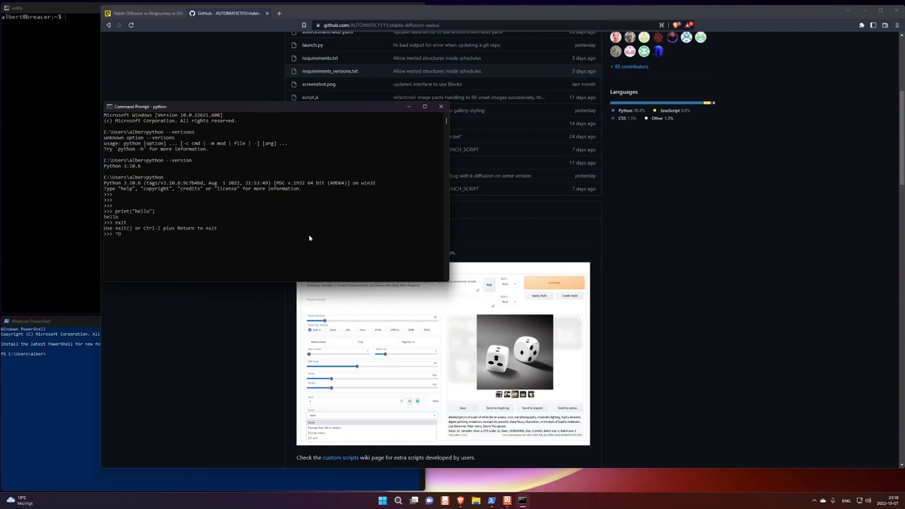
{"action": "key", "text": "Return"}
{"action": "type", "text": "exit"}
{"action": "key", "text": "Return"}
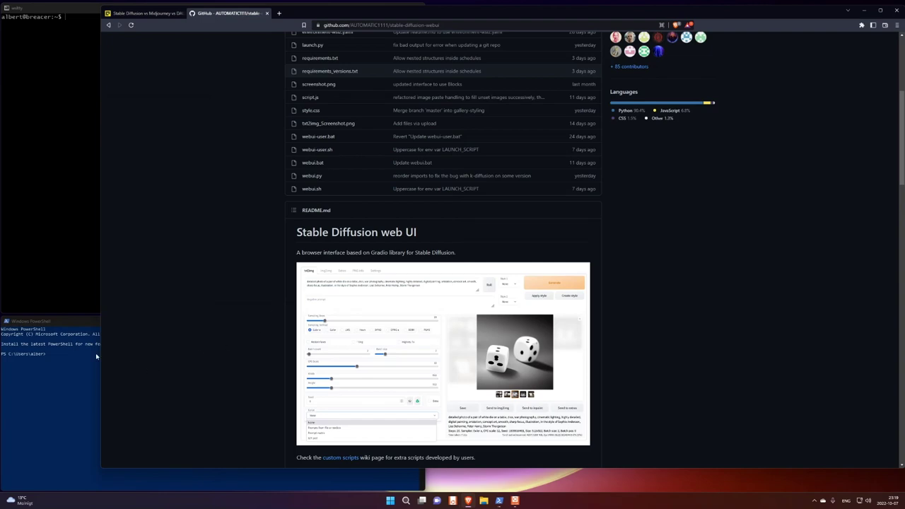
Return to the browser, scroll the GitHub page and search it for 'depen'
{"action": "left_click", "coordinate": [80, 363]}
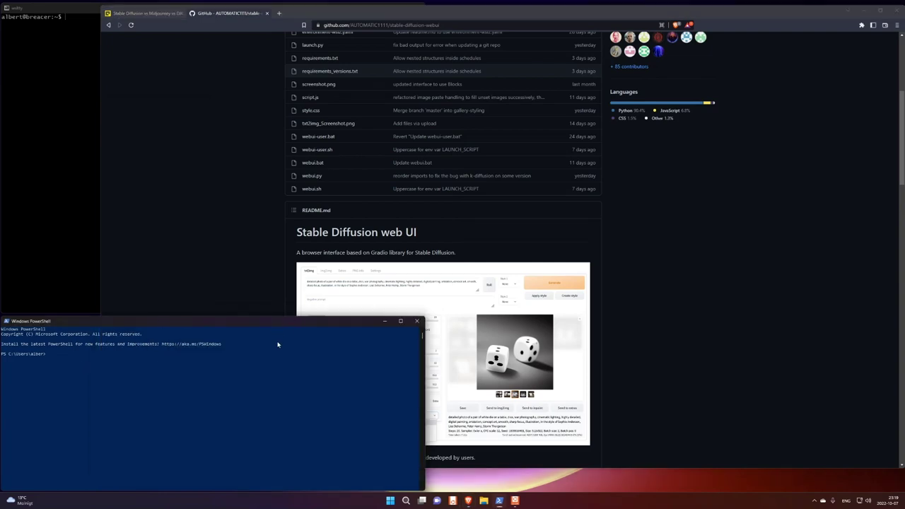
{"action": "left_click", "coordinate": [240, 190]}
{"action": "scroll", "coordinate": [212, 265], "scroll_direction": "down", "scroll_amount": 5}
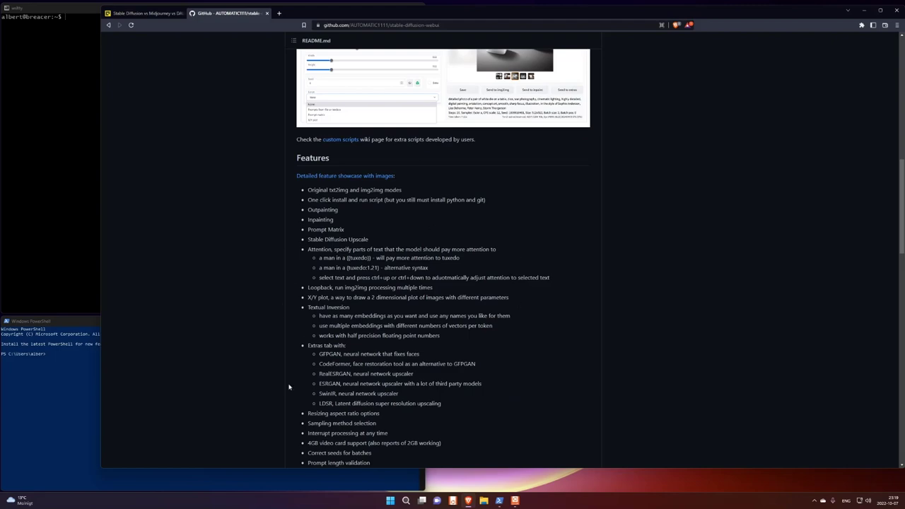
{"action": "scroll", "coordinate": [285, 387], "scroll_direction": "down", "scroll_amount": 10}
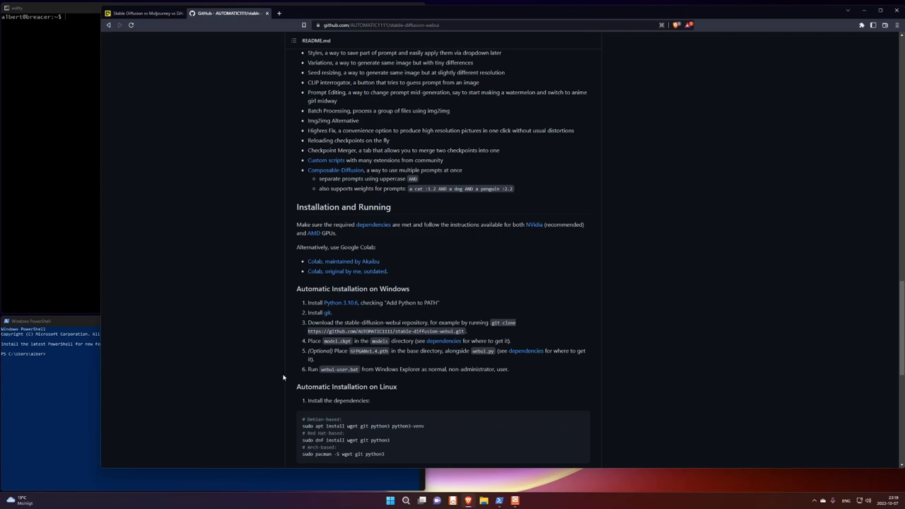
{"action": "scroll", "coordinate": [285, 377], "scroll_direction": "down", "scroll_amount": 5}
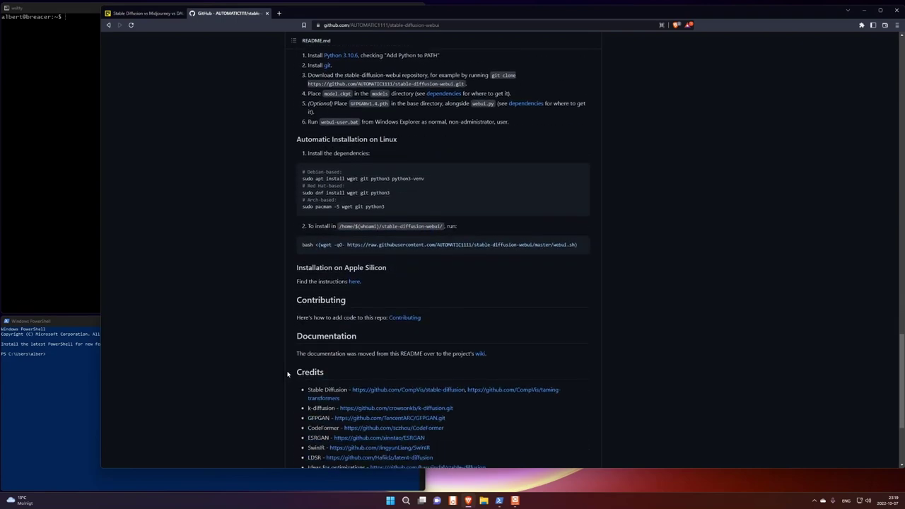
{"action": "scroll", "coordinate": [288, 374], "scroll_direction": "down", "scroll_amount": 3}
{"action": "scroll", "coordinate": [287, 374], "scroll_direction": "up", "scroll_amount": 10}
{"action": "scroll", "coordinate": [287, 374], "scroll_direction": "up", "scroll_amount": 10}
{"action": "scroll", "coordinate": [289, 377], "scroll_direction": "down", "scroll_amount": 6}
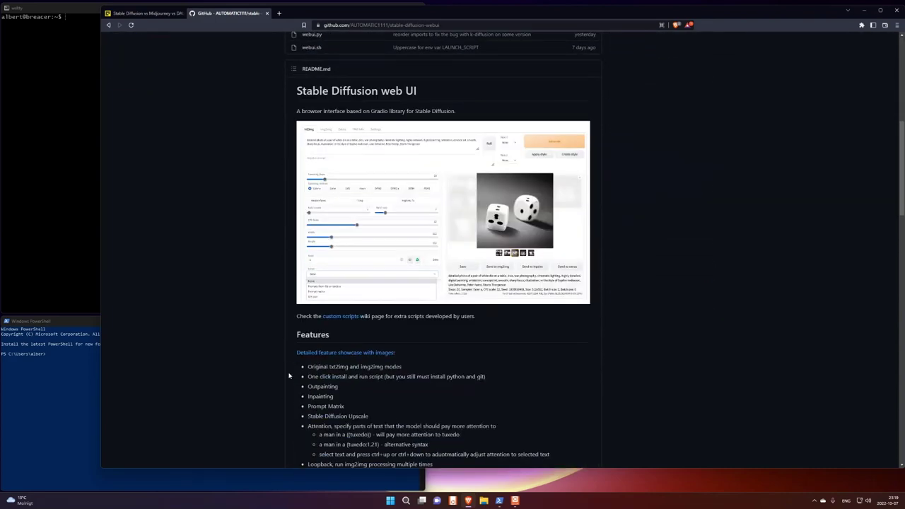
{"action": "key", "text": "ctrl+f"}
{"action": "type", "text": "depen"}
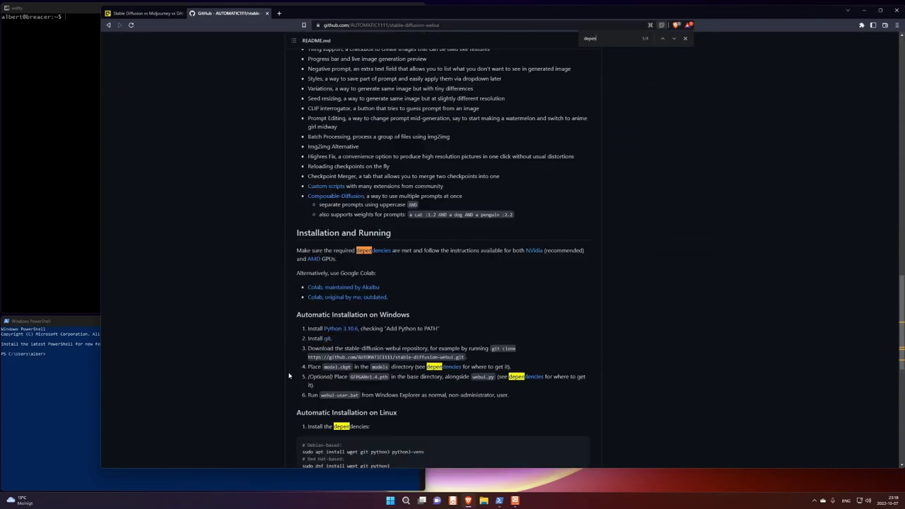
Open the Dependencies wiki page in a new tab, then its Official download link in another
{"action": "right_click", "coordinate": [394, 254]}
{"action": "left_click", "coordinate": [416, 257]}
{"action": "key", "text": "ctrl+Tab"}
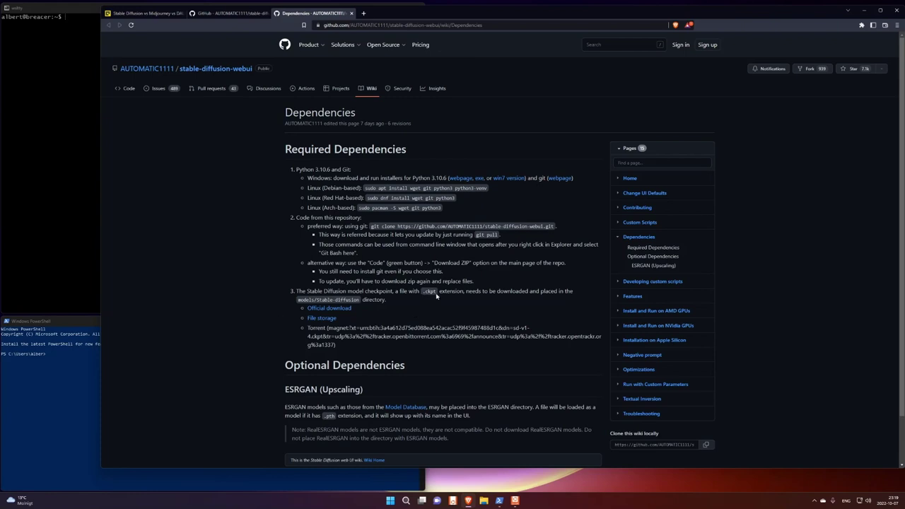
{"action": "right_click", "coordinate": [345, 311]}
{"action": "left_click", "coordinate": [368, 316]}
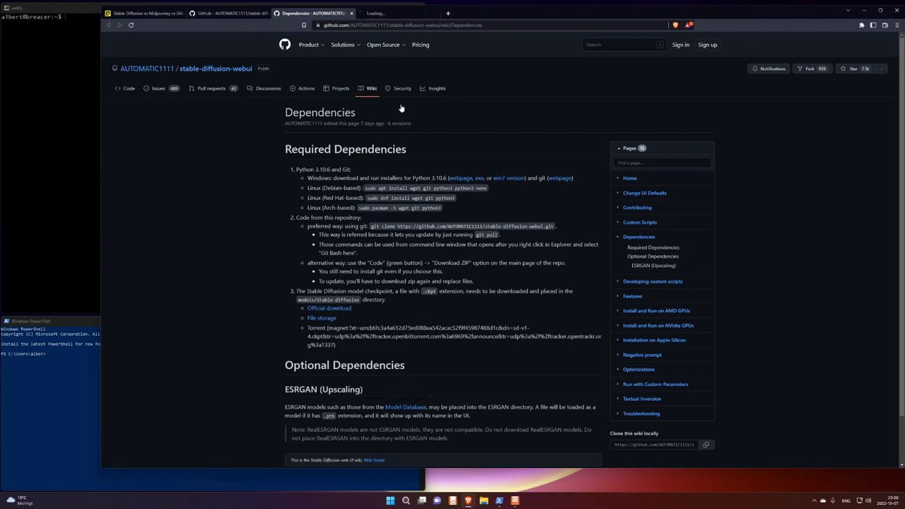
View the CompVis stable-diffusion-v-1-4-original model card on Hugging Face, scrolling to its weight files
{"action": "left_click", "coordinate": [403, 17]}
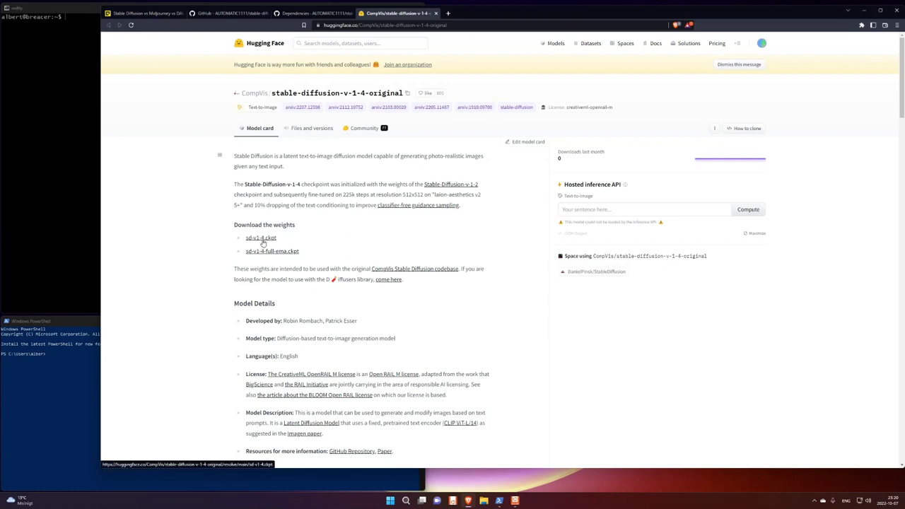
{"action": "scroll", "coordinate": [217, 337], "scroll_direction": "down", "scroll_amount": 5}
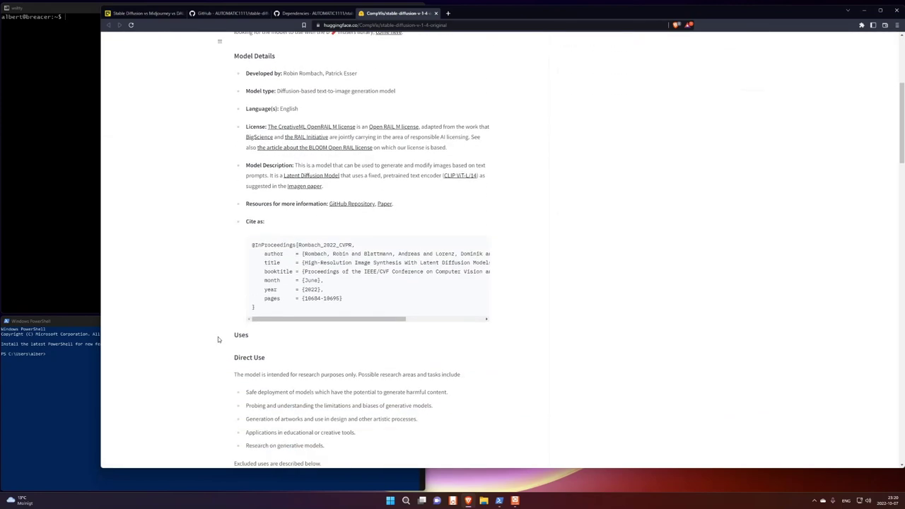
{"action": "scroll", "coordinate": [222, 343], "scroll_direction": "up", "scroll_amount": 5}
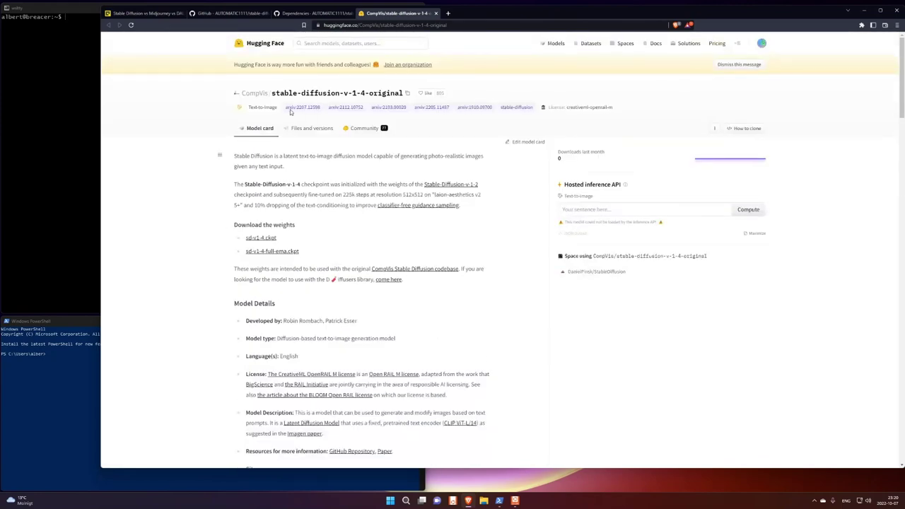
Close the Hugging Face and Dependencies tabs, dismiss the find bar and return to the page top
{"action": "left_click", "coordinate": [437, 14]}
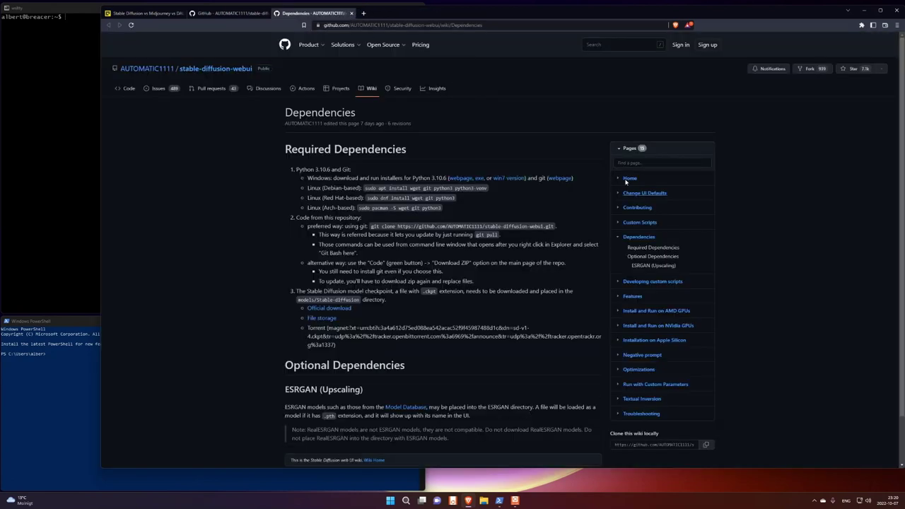
{"action": "key", "text": "ctrl+w"}
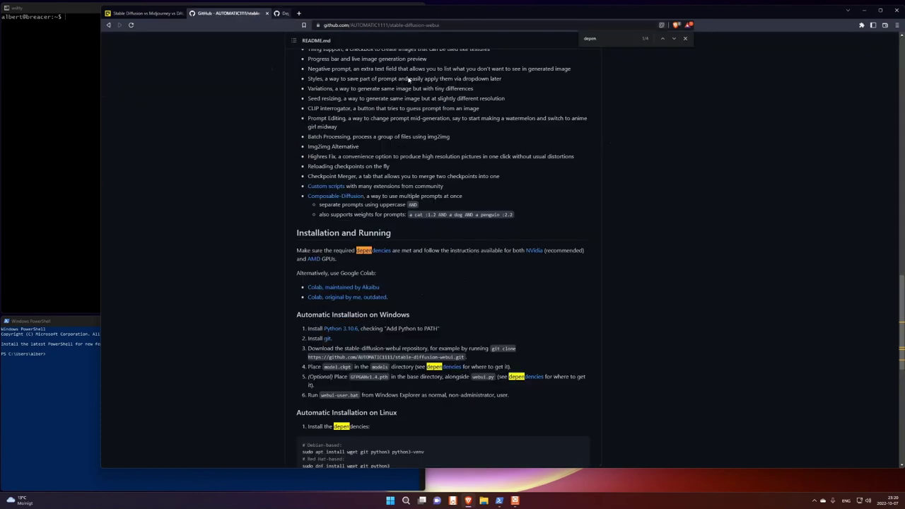
{"action": "scroll", "coordinate": [561, 168], "scroll_direction": "up", "scroll_amount": 15}
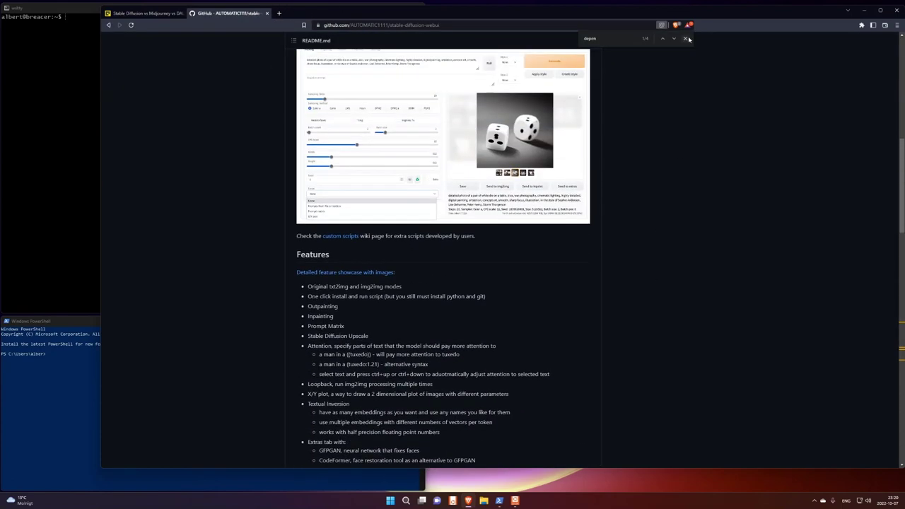
{"action": "key", "text": "Escape"}
{"action": "scroll", "coordinate": [695, 151], "scroll_direction": "up", "scroll_amount": 10}
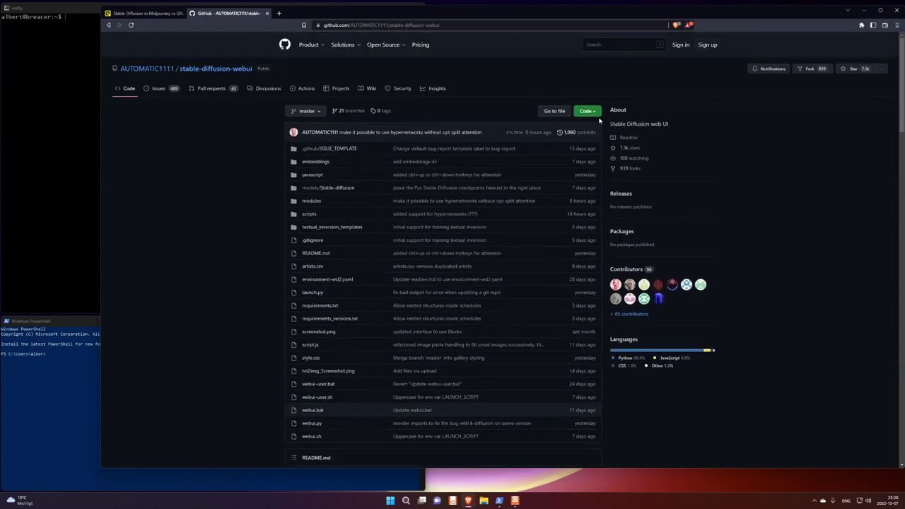
Select the repository's HTTPS clone URL from the Code dropdown, then dismiss it
{"action": "left_click", "coordinate": [598, 112]}
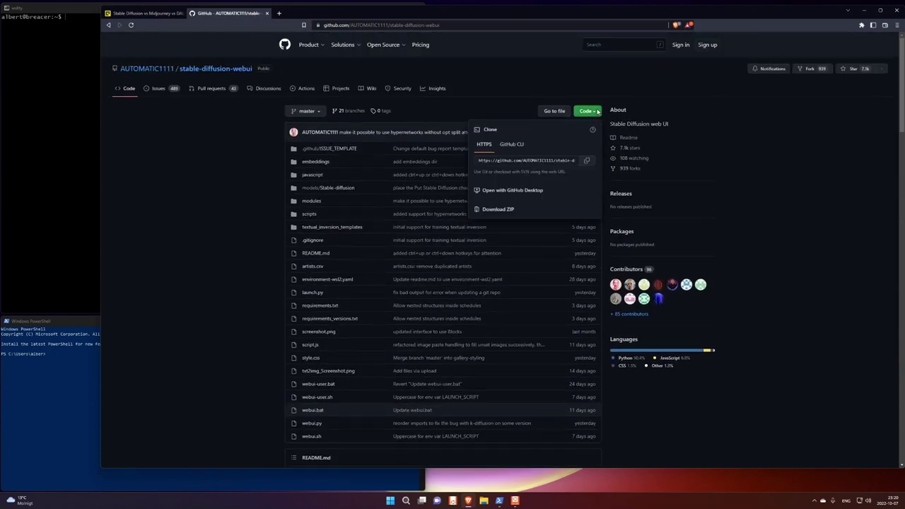
{"action": "left_click", "coordinate": [533, 161]}
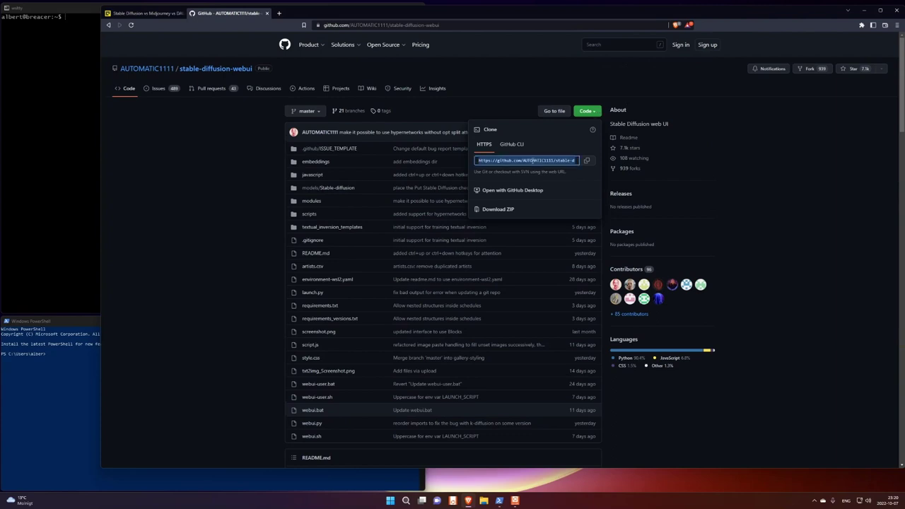
{"action": "left_click", "coordinate": [238, 183]}
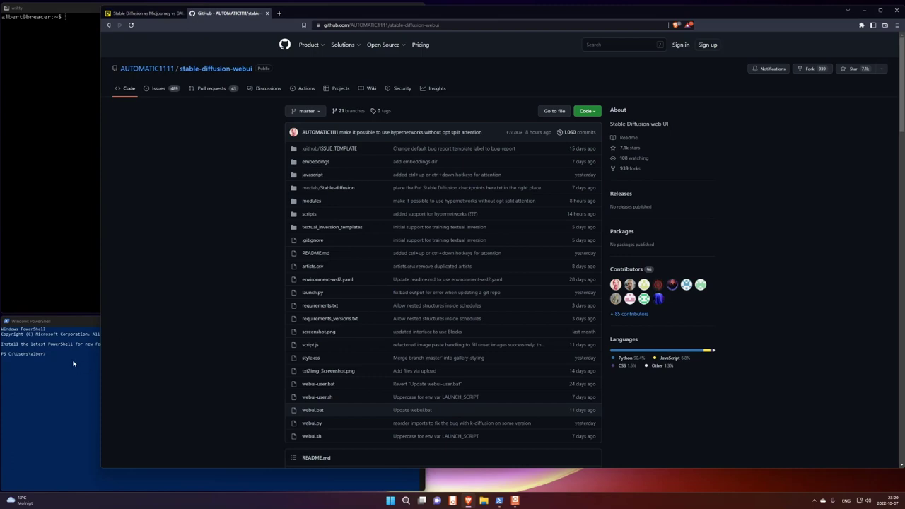
In the WSL terminal, change into /mnt/d/stable-diffusion-webui and list its files with ls
{"action": "left_click", "coordinate": [87, 229]}
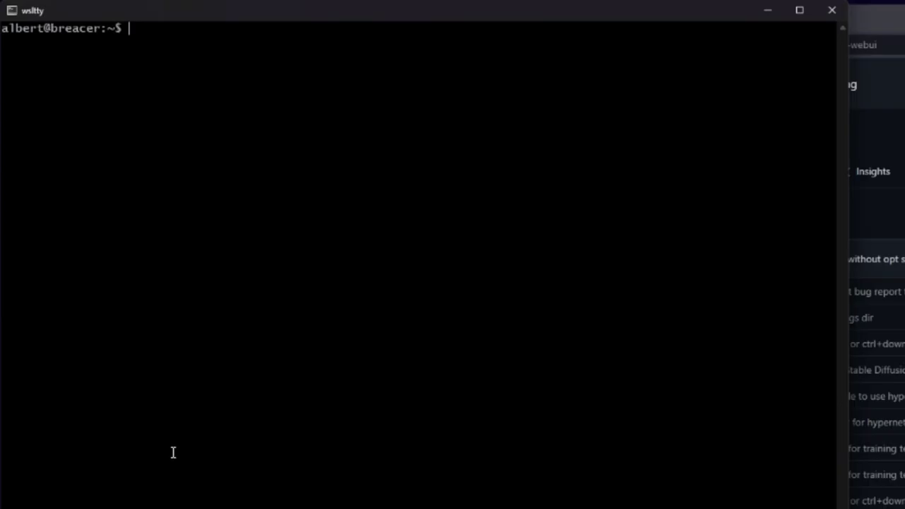
{"action": "type", "text": "cd /mnt/c/"}
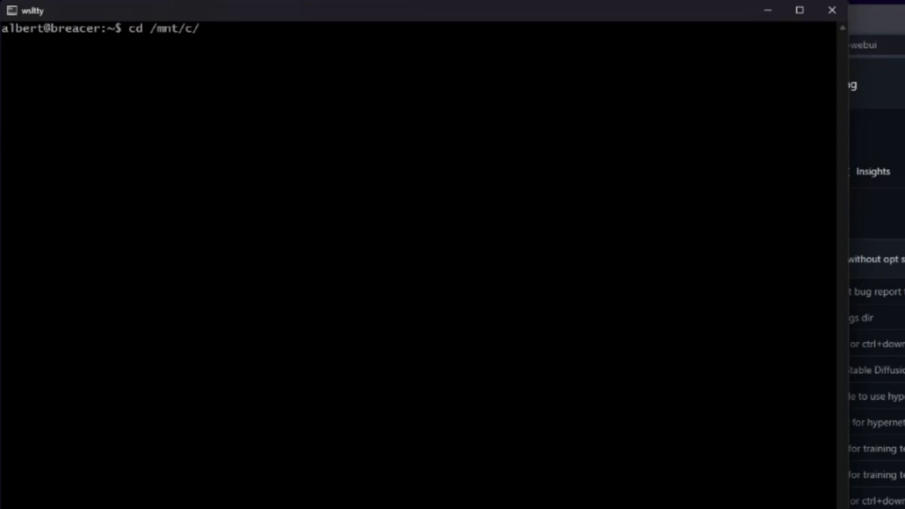
{"action": "key", "text": "BackSpace"}
{"action": "key", "text": "BackSpace"}
{"action": "type", "text": "d/sta"}
{"action": "key", "text": "Tab"}
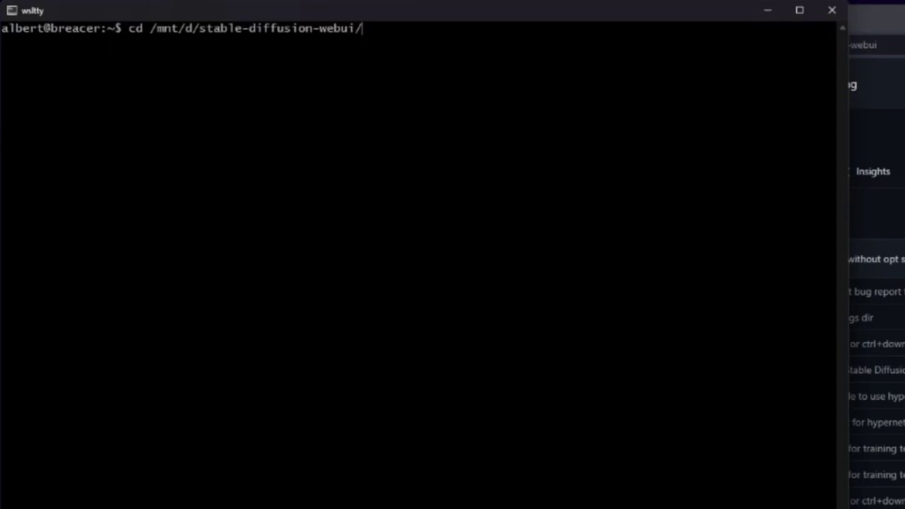
{"action": "key", "text": "Return"}
{"action": "type", "text": "ls"}
{"action": "key", "text": "Return"}
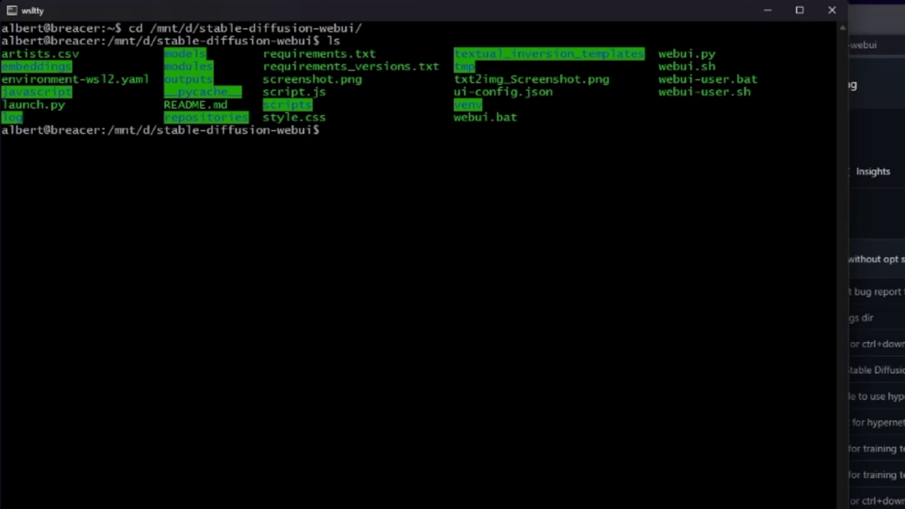
Highlight webui.bat and environment-wsl2.yaml, including its .yaml extension and 'wsl', in the listing
{"action": "left_click_drag", "start_coordinate": [455, 117], "coordinate": [519, 117]}
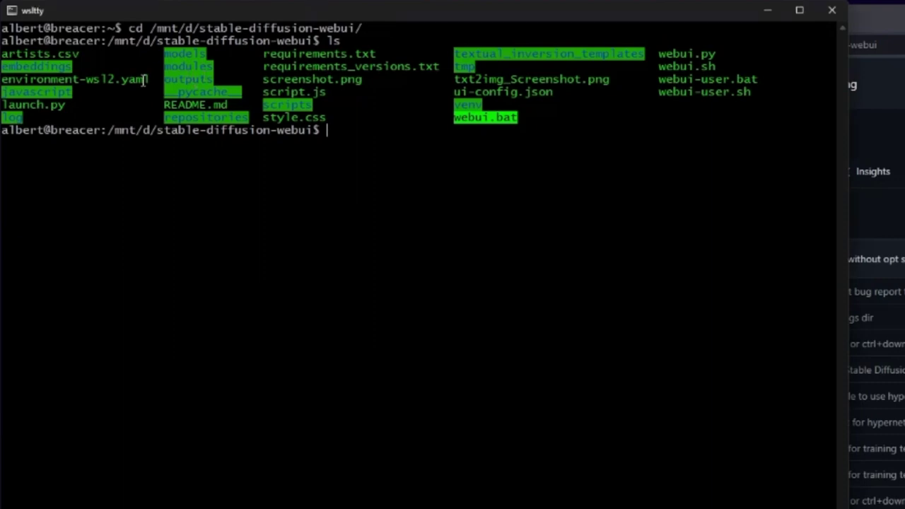
{"action": "left_click_drag", "start_coordinate": [149, 79], "coordinate": [2, 79]}
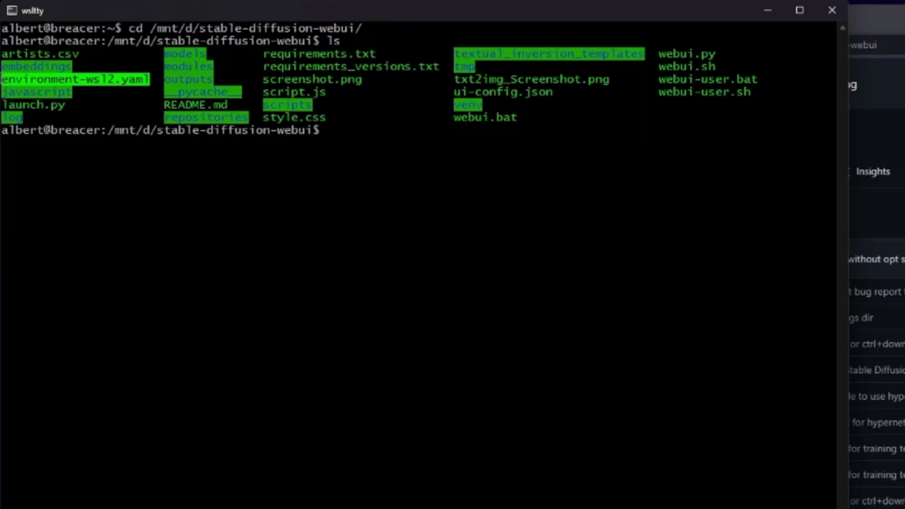
{"action": "left_click", "coordinate": [121, 79]}
{"action": "left_click_drag", "start_coordinate": [117, 79], "coordinate": [147, 80]}
{"action": "left_click", "coordinate": [106, 83]}
{"action": "left_click_drag", "start_coordinate": [87, 77], "coordinate": [109, 79]}
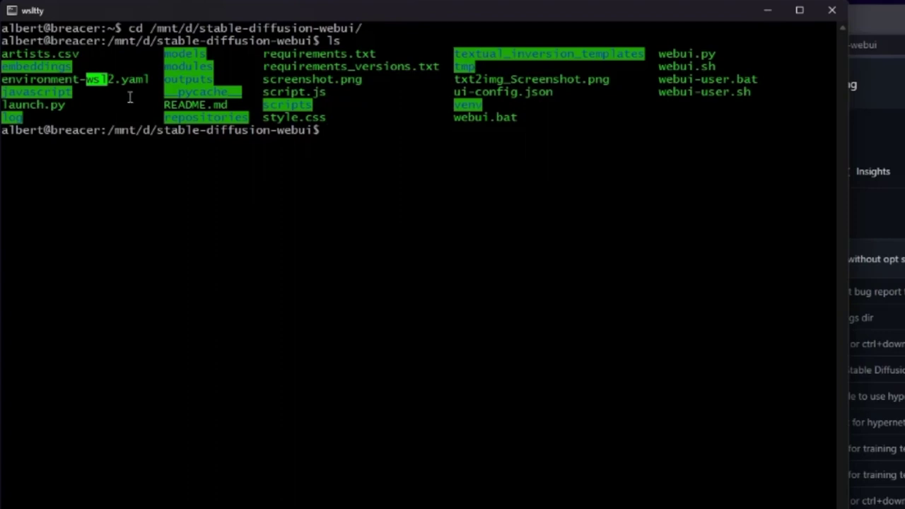
{"action": "left_click", "coordinate": [189, 140]}
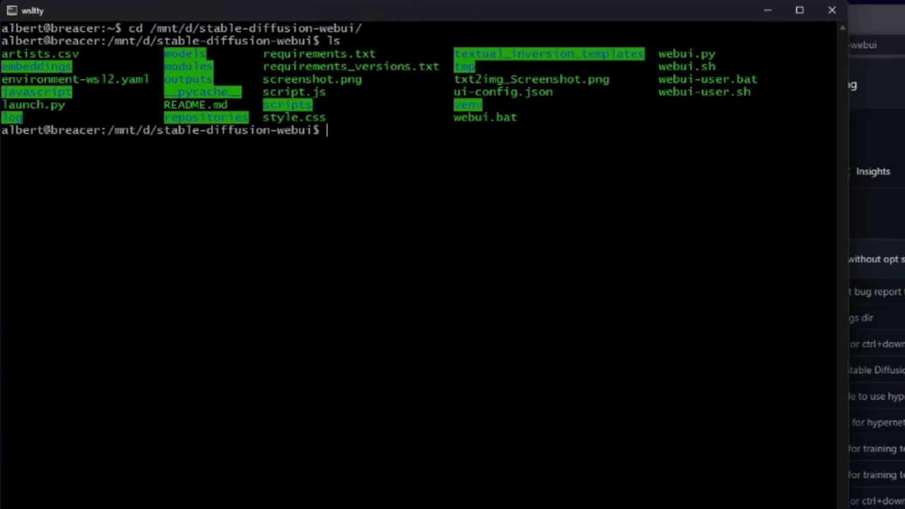
{"action": "left_click_drag", "start_coordinate": [520, 118], "coordinate": [452, 124]}
{"action": "left_click", "coordinate": [482, 168]}
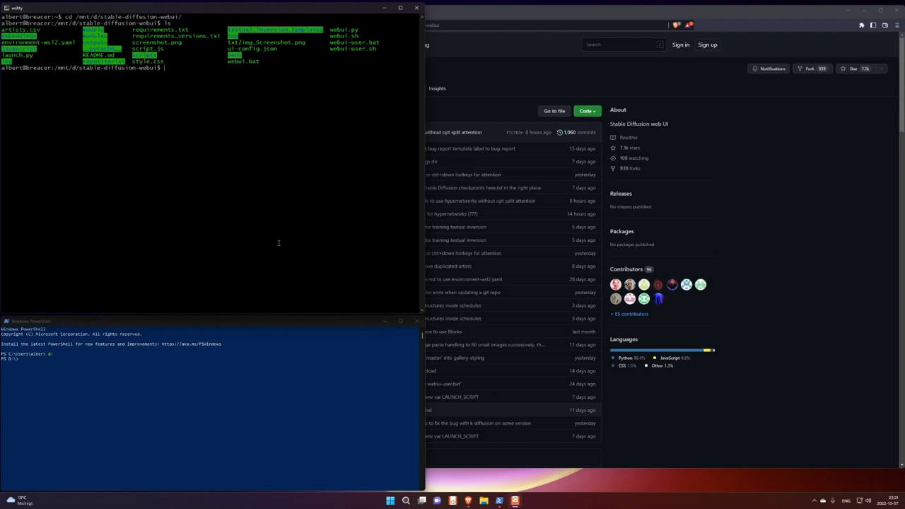
Run ipconfig in PowerShell and select the WSL adapter's IPv4 address 172.17.224.1
{"action": "left_click", "coordinate": [326, 407]}
{"action": "type", "text": "ipconfig"}
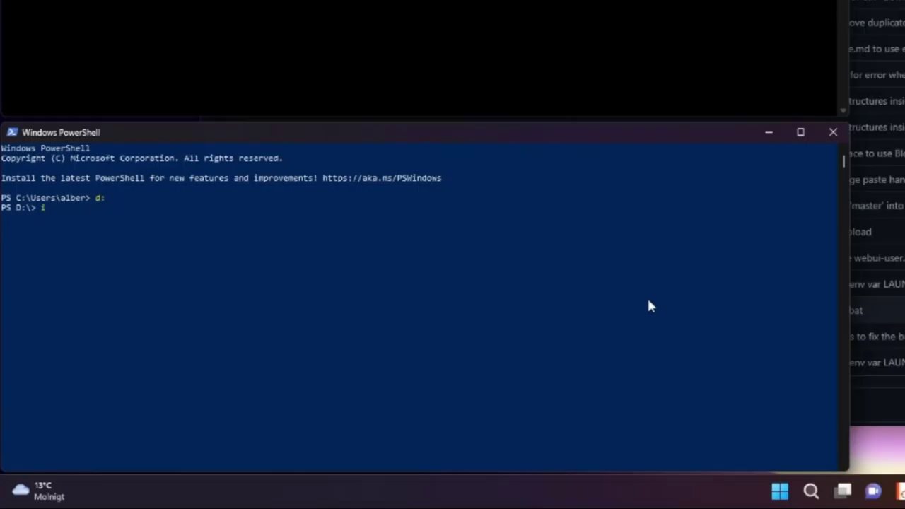
{"action": "key", "text": "Return"}
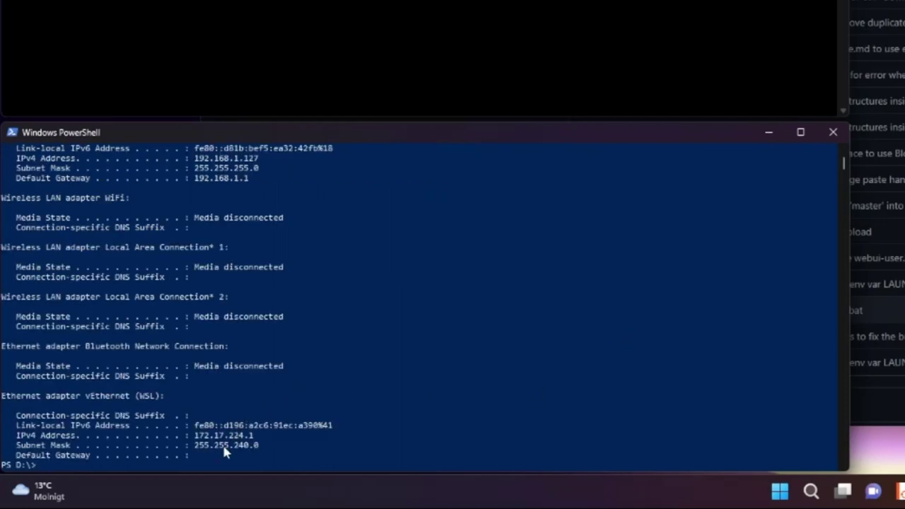
{"action": "left_click_drag", "start_coordinate": [195, 436], "coordinate": [254, 439]}
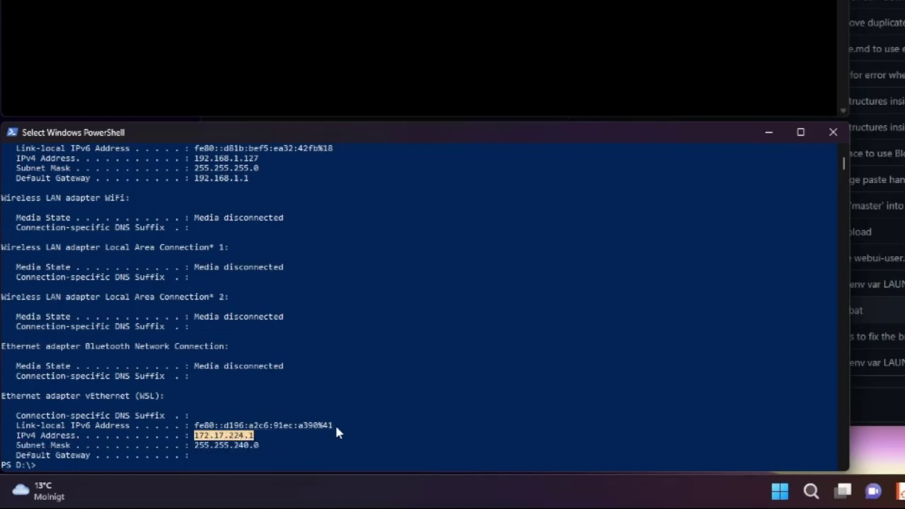
{"action": "left_click", "coordinate": [277, 442]}
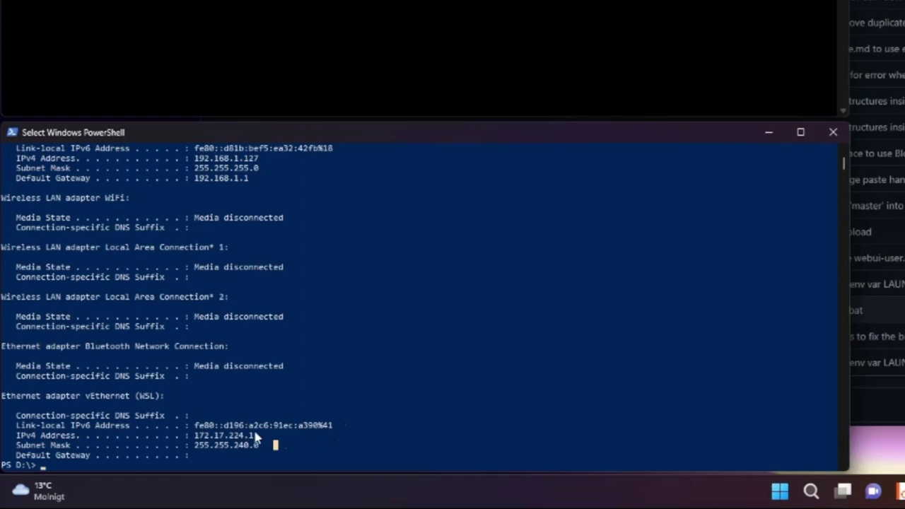
{"action": "left_click_drag", "start_coordinate": [256, 438], "coordinate": [193, 437]}
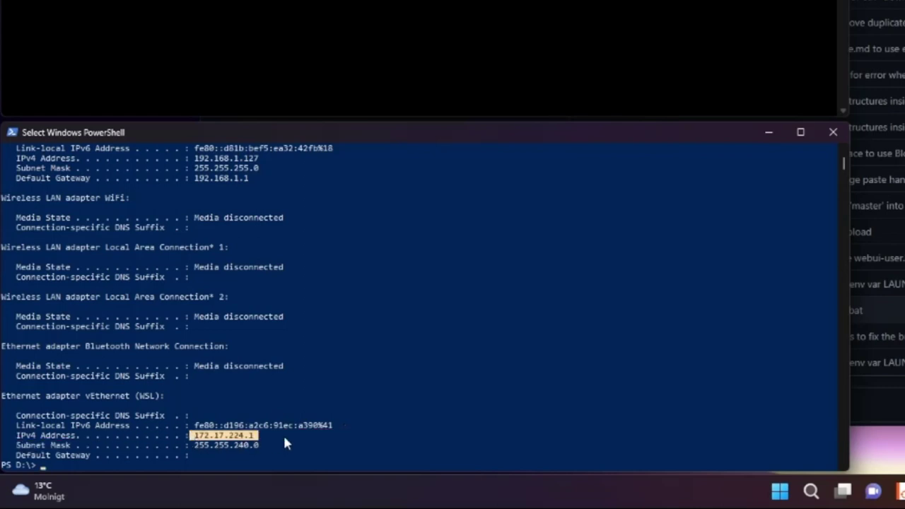
Scroll through the ipconfig output, trying selections of the Ethernet and WSL IPv4 addresses
{"action": "scroll", "coordinate": [379, 424], "scroll_direction": "up", "scroll_amount": 2}
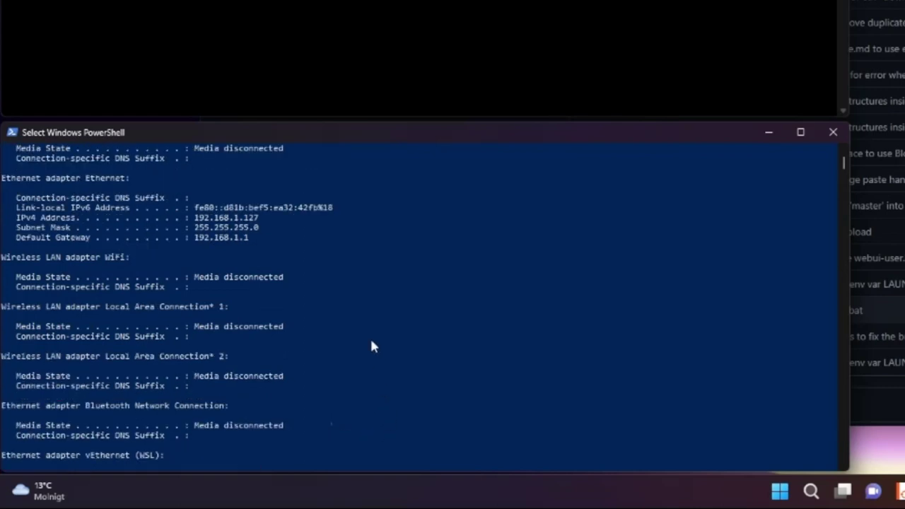
{"action": "scroll", "coordinate": [331, 301], "scroll_direction": "up", "scroll_amount": 1}
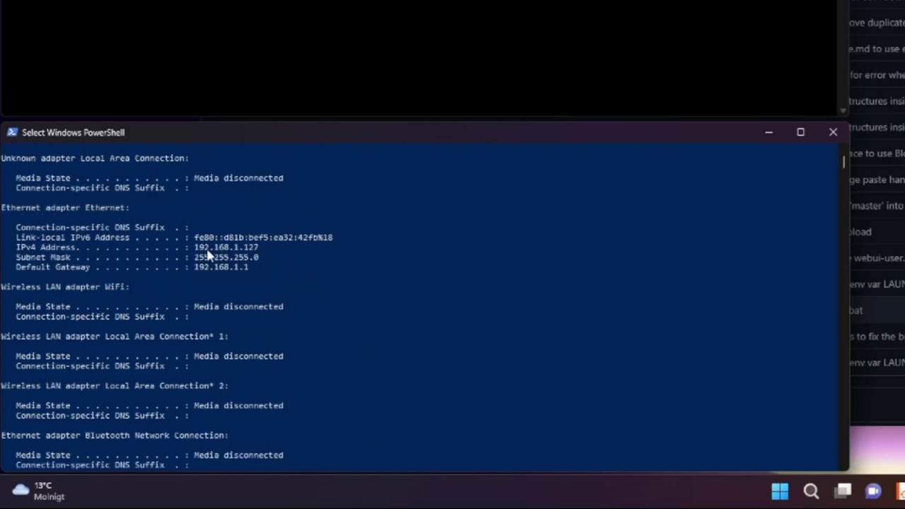
{"action": "left_click_drag", "start_coordinate": [195, 248], "coordinate": [257, 253]}
{"action": "scroll", "coordinate": [318, 268], "scroll_direction": "up", "scroll_amount": 1}
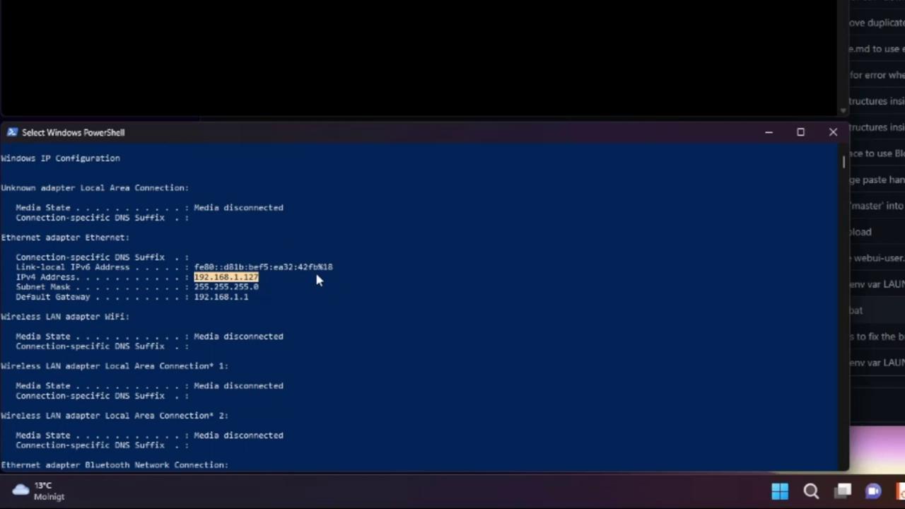
{"action": "scroll", "coordinate": [317, 281], "scroll_direction": "up", "scroll_amount": 1}
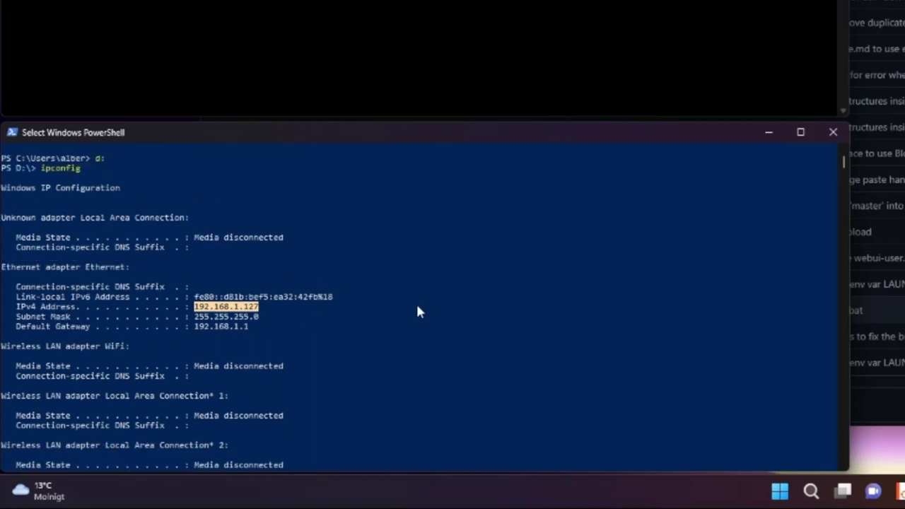
{"action": "scroll", "coordinate": [417, 311], "scroll_direction": "down", "scroll_amount": 7}
{"action": "scroll", "coordinate": [417, 312], "scroll_direction": "up", "scroll_amount": 4}
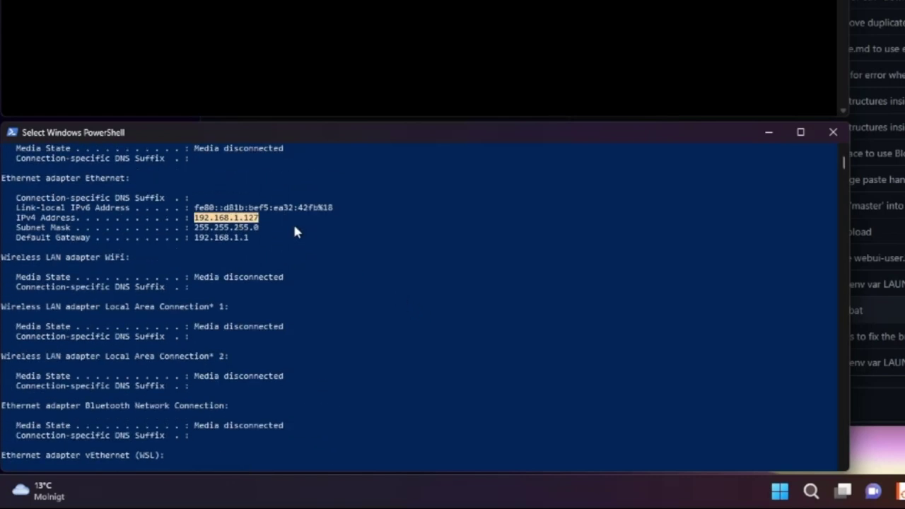
{"action": "scroll", "coordinate": [420, 302], "scroll_direction": "down", "scroll_amount": 8}
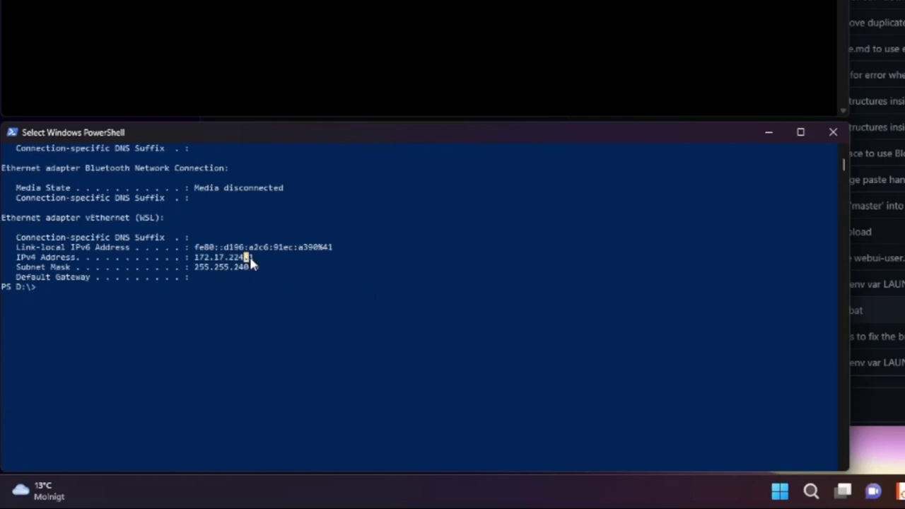
{"action": "left_click_drag", "start_coordinate": [251, 258], "coordinate": [197, 263]}
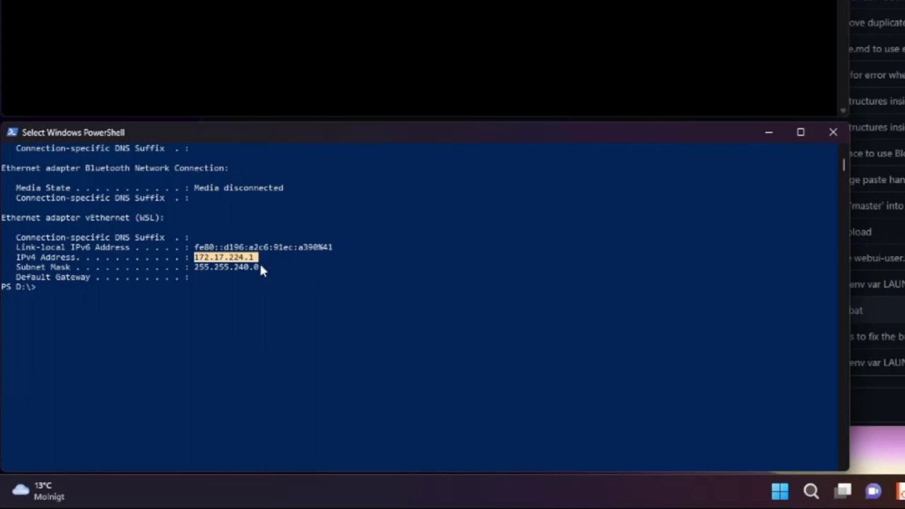
{"action": "mouse_move", "coordinate": [259, 261]}
{"action": "left_mouse_down"}
{"action": "mouse_move", "coordinate": [267, 261]}
{"action": "mouse_move", "coordinate": [195, 260]}
{"action": "left_mouse_up"}
{"action": "left_click", "coordinate": [210, 259]}
Select and copy the Ethernet IPv4 address 192.168.1.127
{"action": "scroll", "coordinate": [399, 269], "scroll_direction": "up", "scroll_amount": 3}
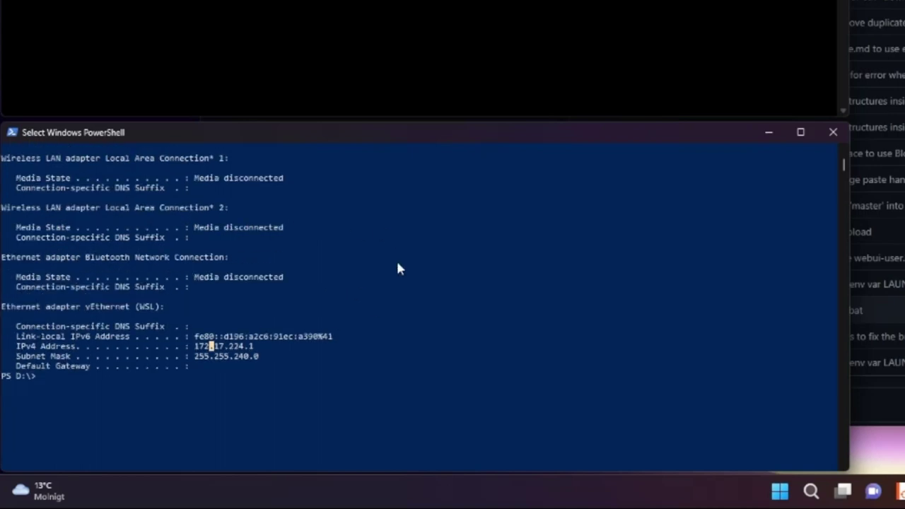
{"action": "scroll", "coordinate": [402, 266], "scroll_direction": "down", "scroll_amount": 4}
{"action": "left_click", "coordinate": [379, 307]}
{"action": "scroll", "coordinate": [372, 265], "scroll_direction": "up", "scroll_amount": 16}
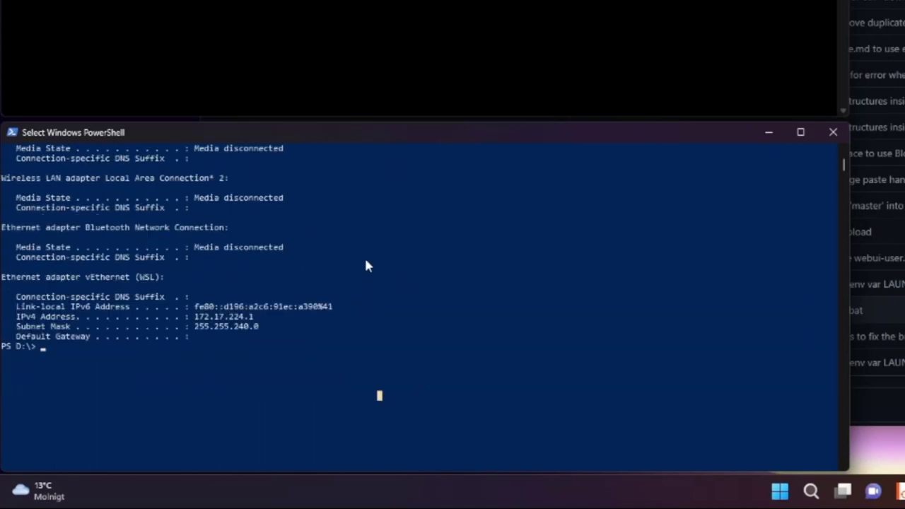
{"action": "left_click_drag", "start_coordinate": [193, 307], "coordinate": [262, 309]}
{"action": "right_click", "coordinate": [314, 325]}
{"action": "scroll", "coordinate": [397, 315], "scroll_direction": "down", "scroll_amount": 16}
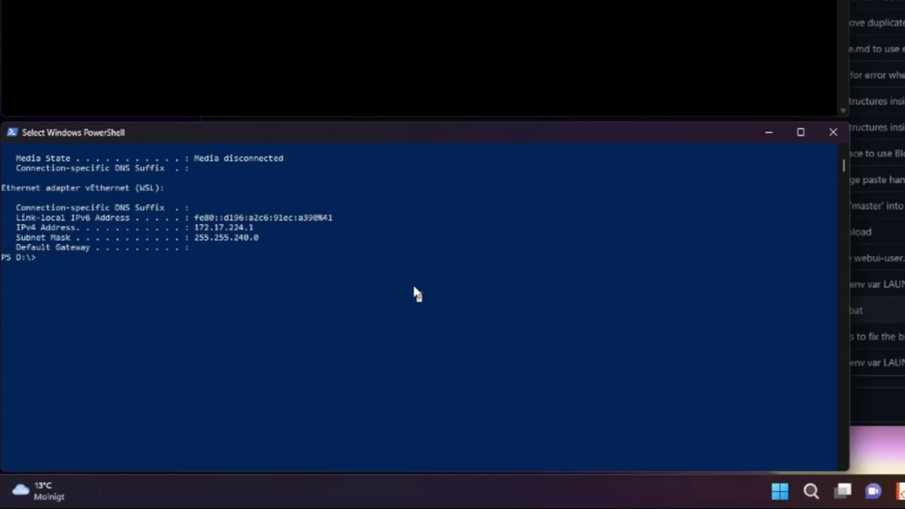
Move into D:\stable-diffusion-webui and launch .\webui.bat to start the web UI server
{"action": "type", "text": "cd sta"}
{"action": "key", "text": "Tab"}
{"action": "key", "text": "Return"}
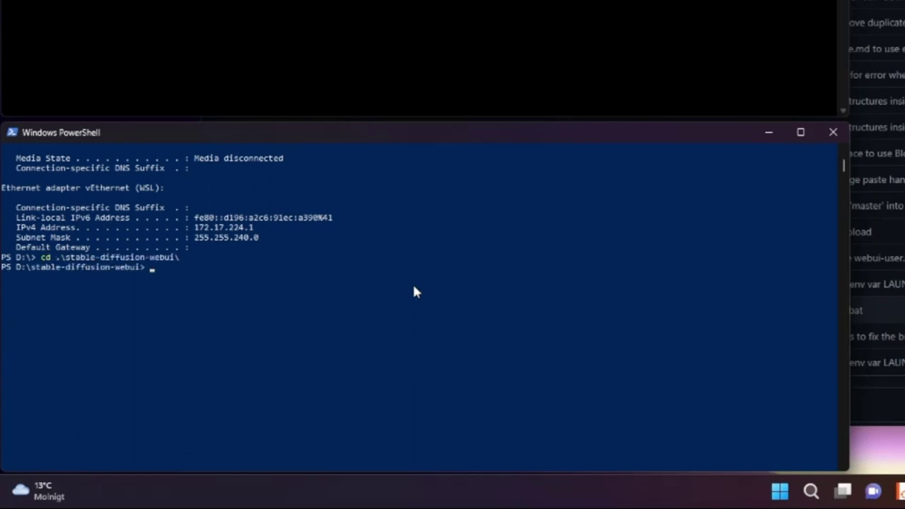
{"action": "type", "text": ".\\webui.bat"}
{"action": "key", "text": "Return"}
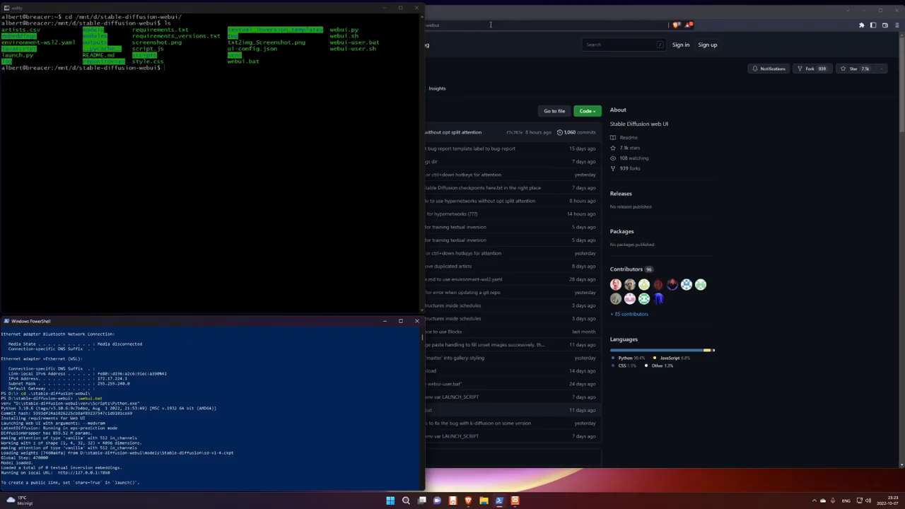
Scroll through the Stable Diffusion vs Midjourney article in the first browser tab
{"action": "left_click", "coordinate": [491, 24]}
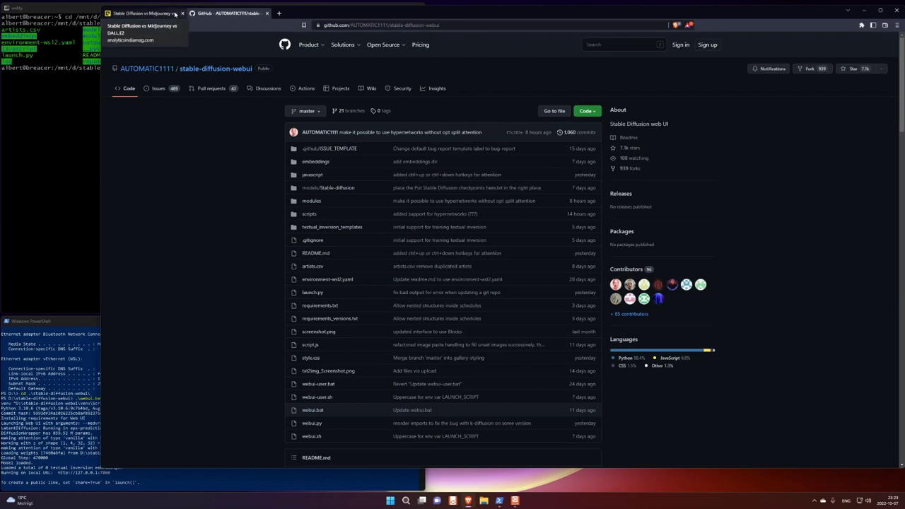
{"action": "left_click", "coordinate": [157, 14]}
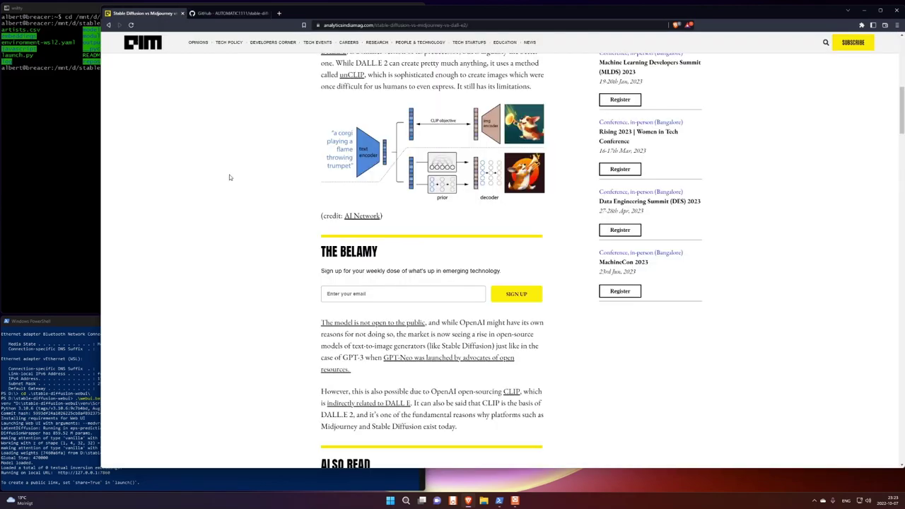
{"action": "scroll", "coordinate": [277, 280], "scroll_direction": "up", "scroll_amount": 5}
{"action": "scroll", "coordinate": [275, 288], "scroll_direction": "up", "scroll_amount": 2}
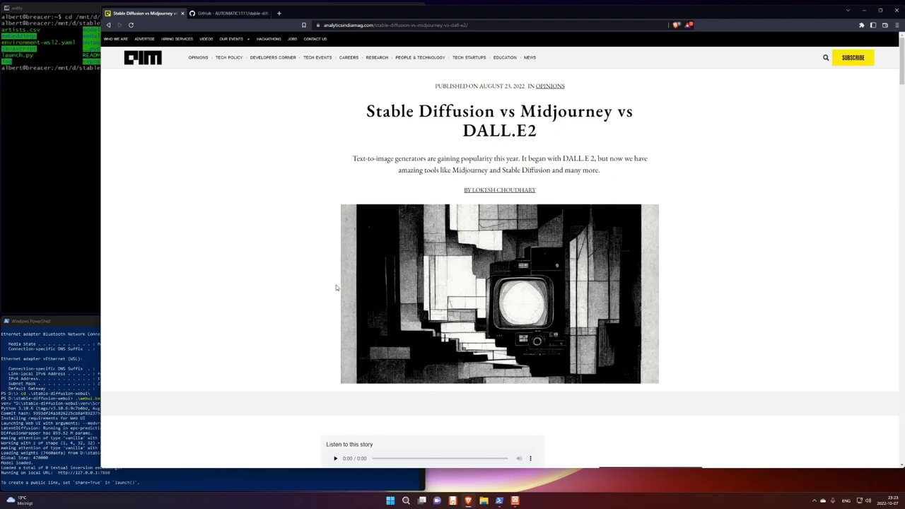
{"action": "scroll", "coordinate": [347, 266], "scroll_direction": "down", "scroll_amount": 1}
{"action": "scroll", "coordinate": [347, 266], "scroll_direction": "down", "scroll_amount": 2}
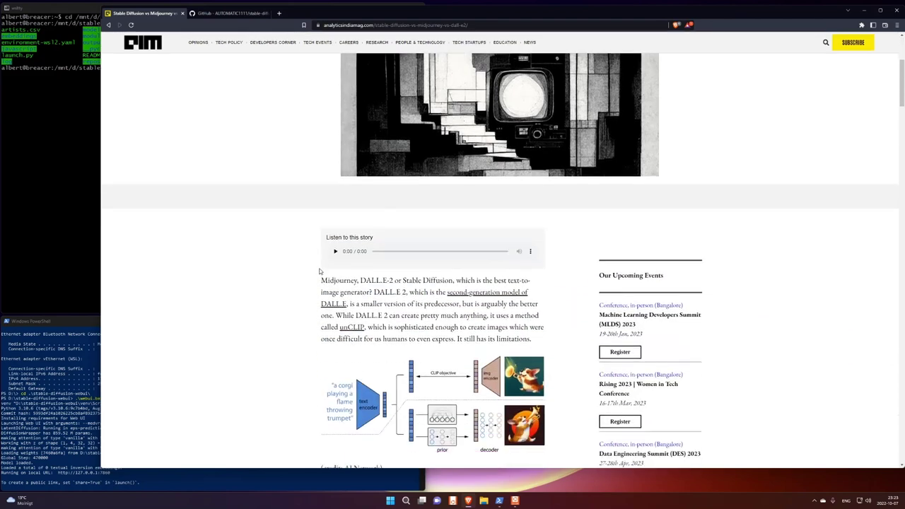
{"action": "scroll", "coordinate": [307, 296], "scroll_direction": "down", "scroll_amount": 3}
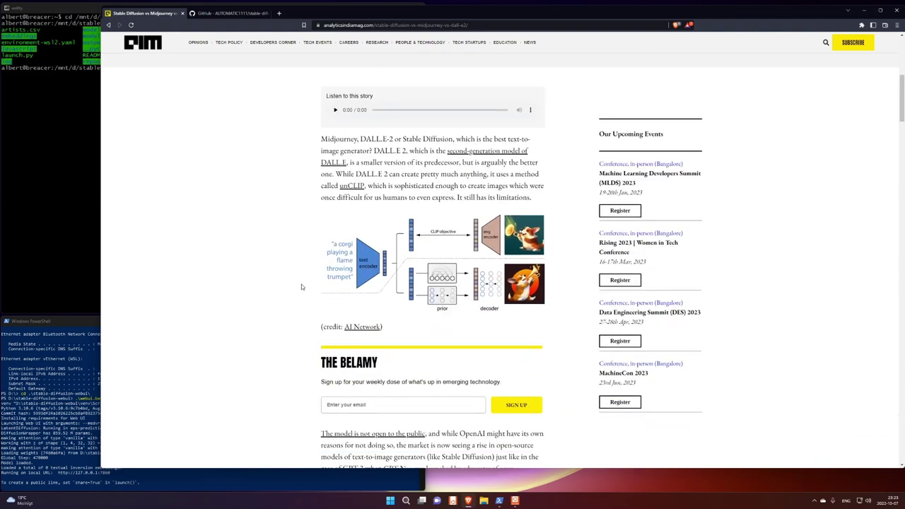
{"action": "scroll", "coordinate": [307, 296], "scroll_direction": "down", "scroll_amount": 3}
{"action": "scroll", "coordinate": [307, 296], "scroll_direction": "down", "scroll_amount": 3}
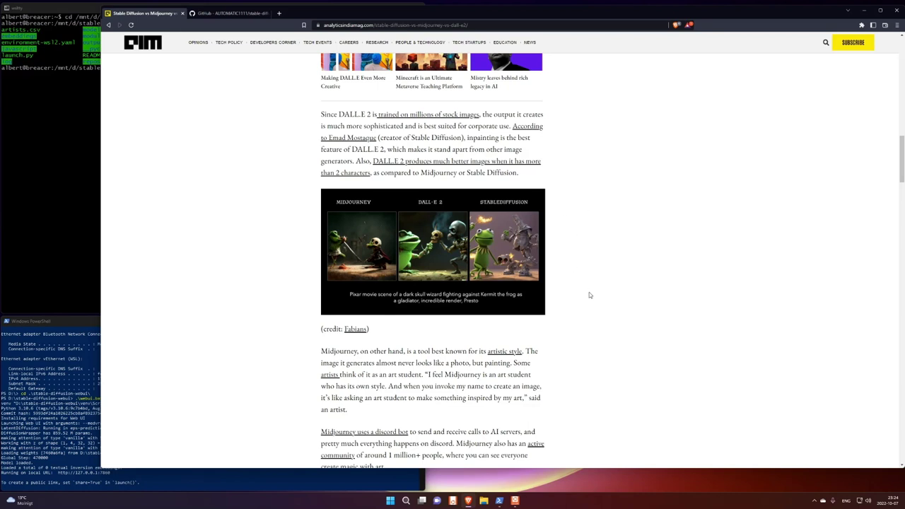
{"action": "scroll", "coordinate": [322, 382], "scroll_direction": "down", "scroll_amount": 2}
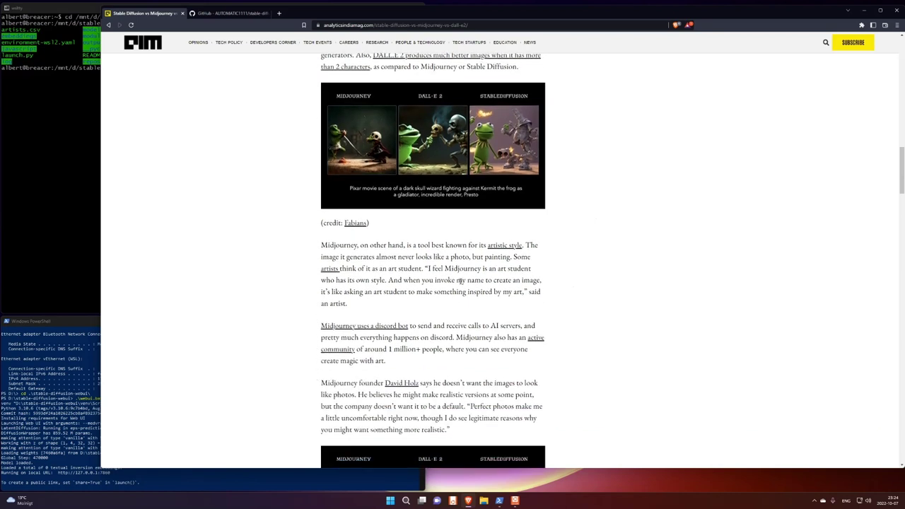
{"action": "scroll", "coordinate": [315, 360], "scroll_direction": "down", "scroll_amount": 2}
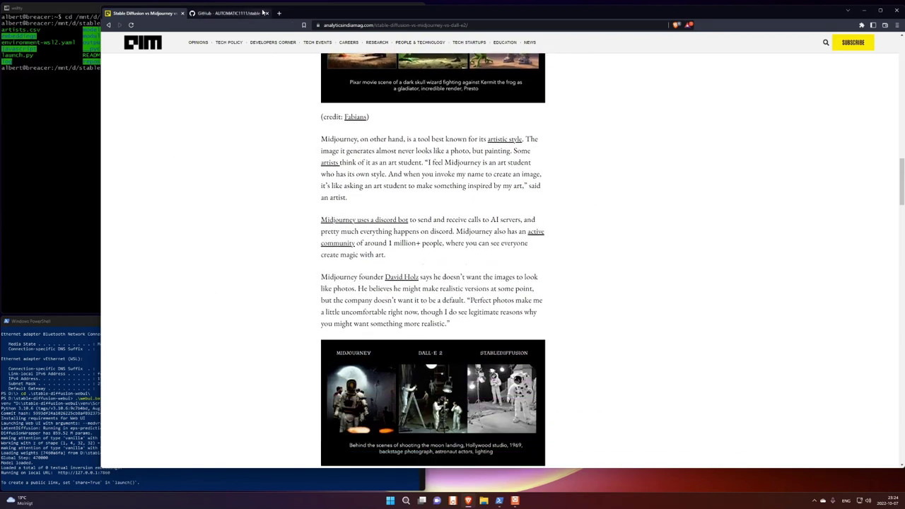
Load the local web UI address 127.0.0.1:7860 in that tab
{"action": "left_click", "coordinate": [349, 28]}
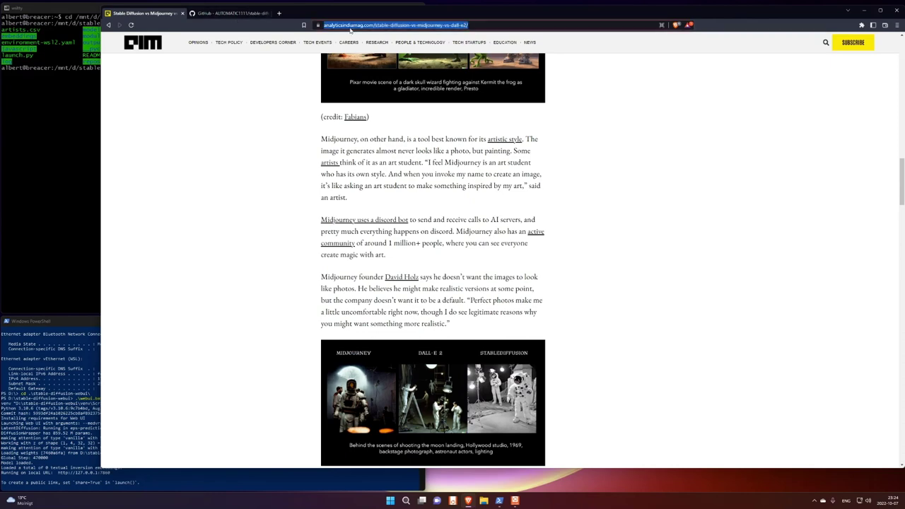
{"action": "type", "text": "123"}
{"action": "key", "text": "BackSpace"}
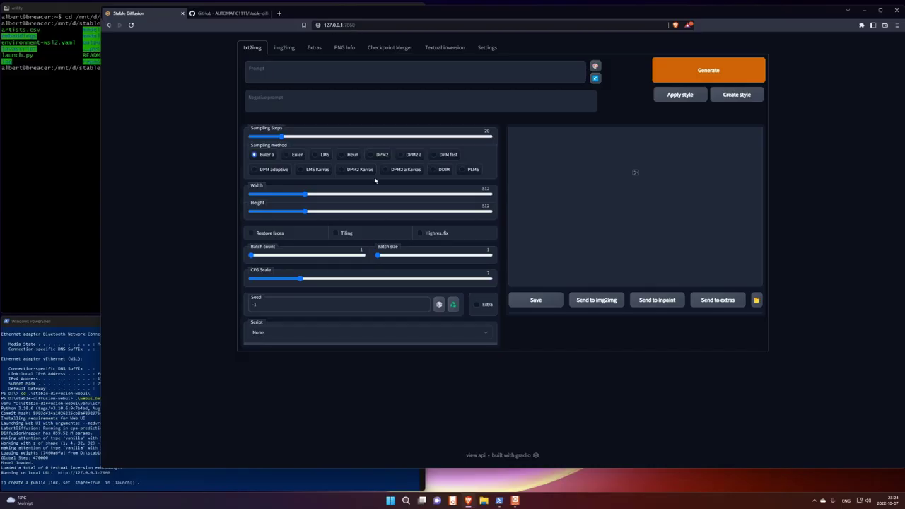
Check the server console, then look over the img2img and Extras tabs before returning to txt2img
{"action": "left_click", "coordinate": [145, 485]}
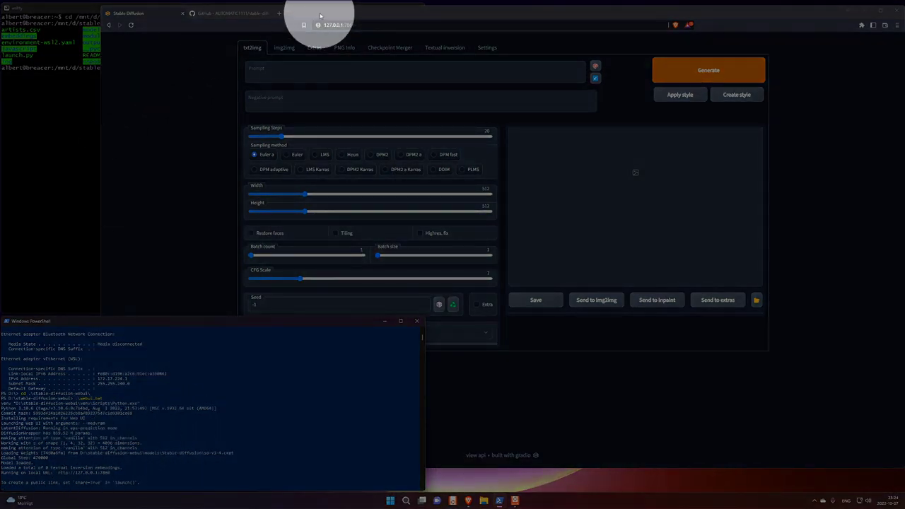
{"action": "left_click", "coordinate": [191, 81]}
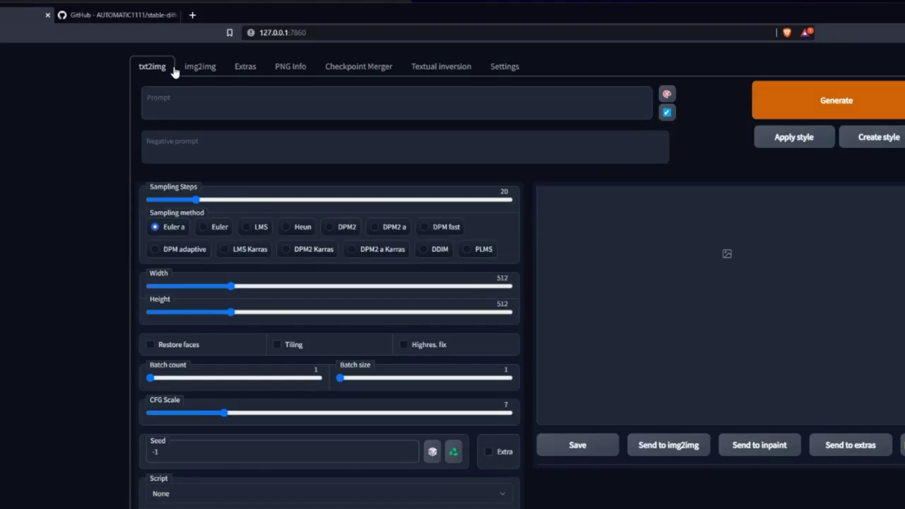
{"action": "left_click", "coordinate": [291, 48]}
{"action": "left_click", "coordinate": [240, 68]}
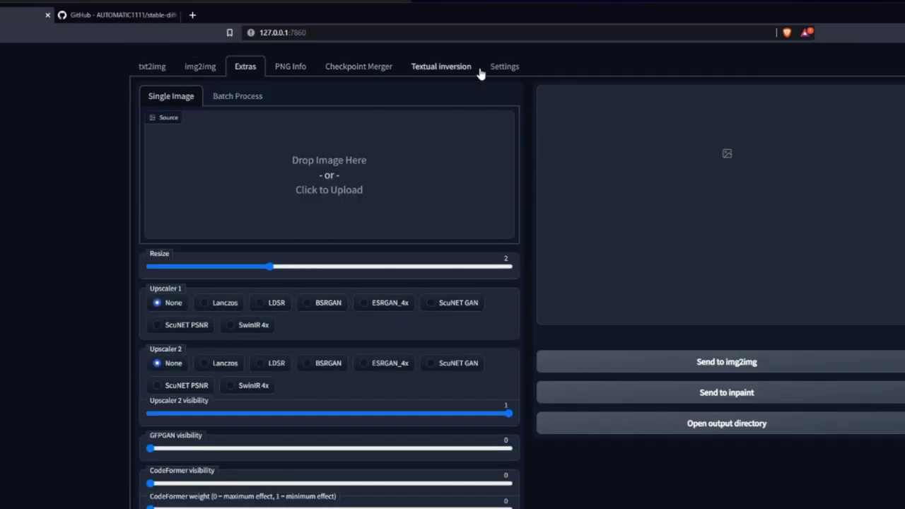
{"action": "left_click", "coordinate": [160, 70]}
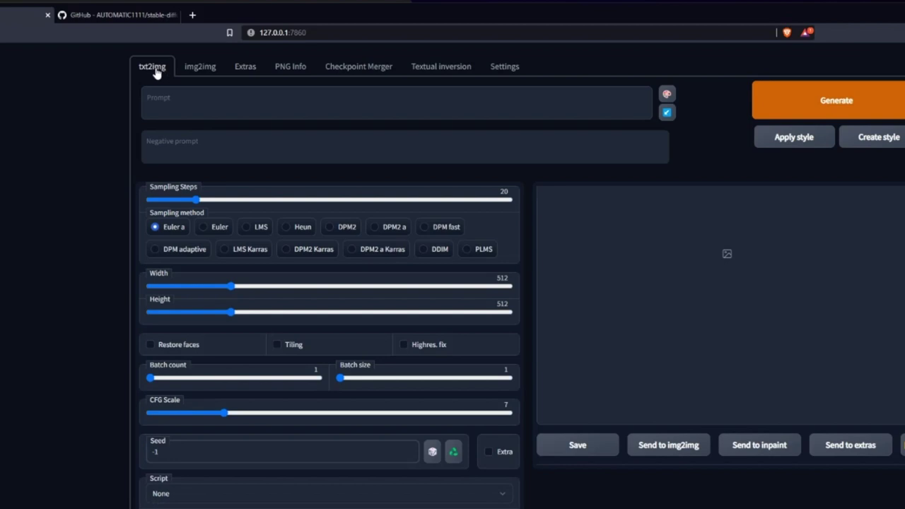
Write the prompt 'a river running through a fantasy landscape with snow capped mountains in the background' plus a random artist
{"action": "left_click", "coordinate": [205, 98]}
{"action": "type", "text": "a river running tho"}
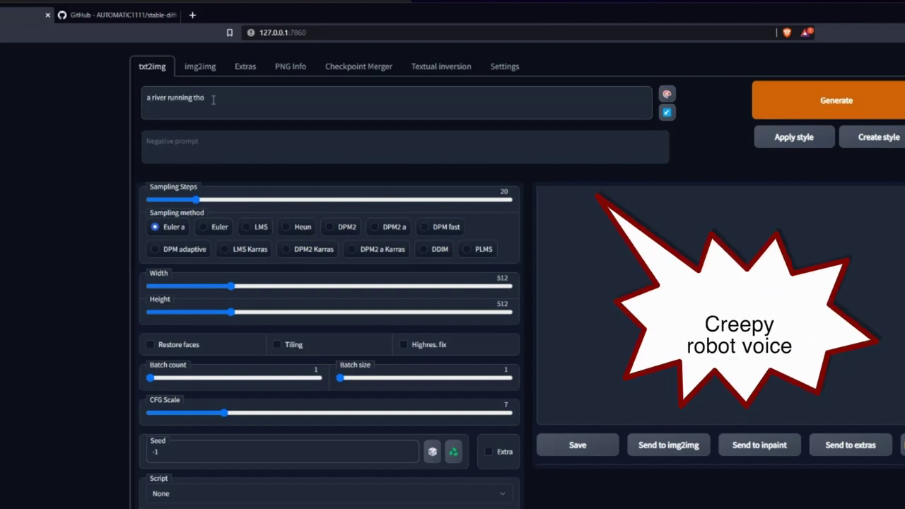
{"action": "key", "text": "BackSpace"}
{"action": "type", "text": "rough a fantasy landscape"}
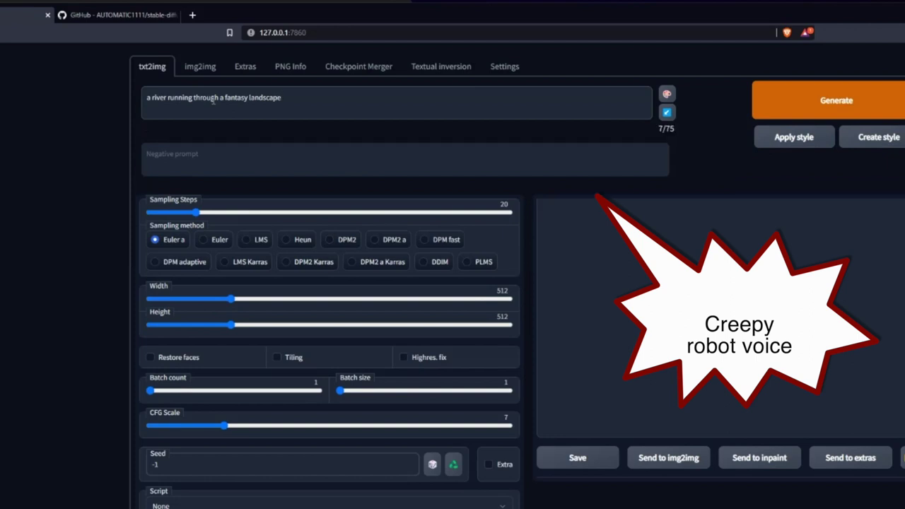
{"action": "type", "text": " with snow capped m"}
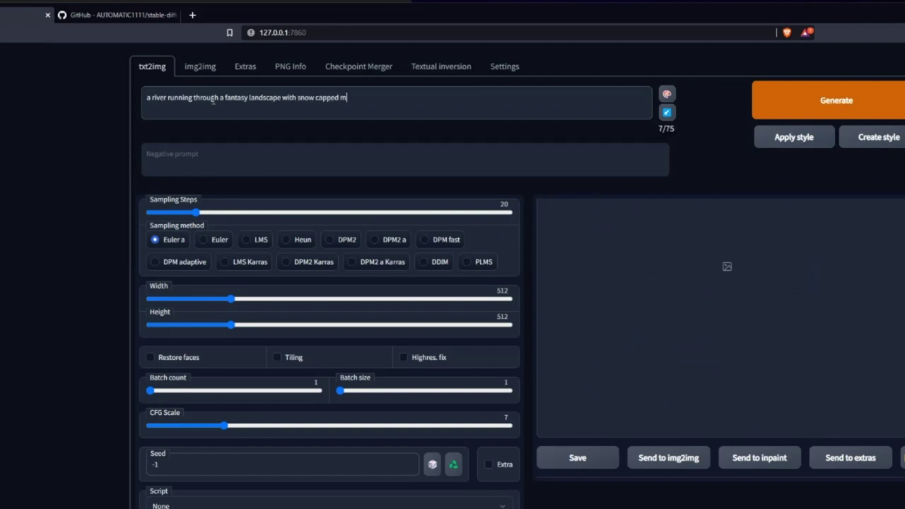
{"action": "type", "text": "ountains in the background"}
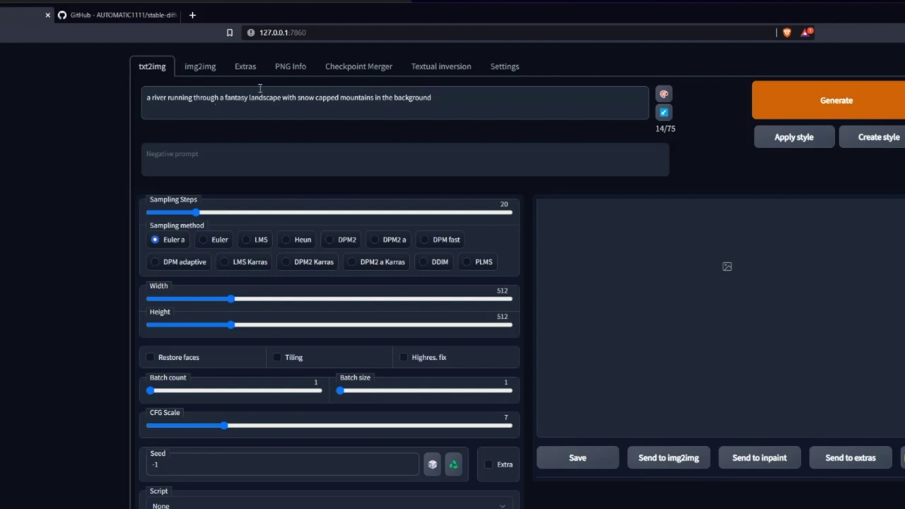
{"action": "left_click", "coordinate": [664, 94]}
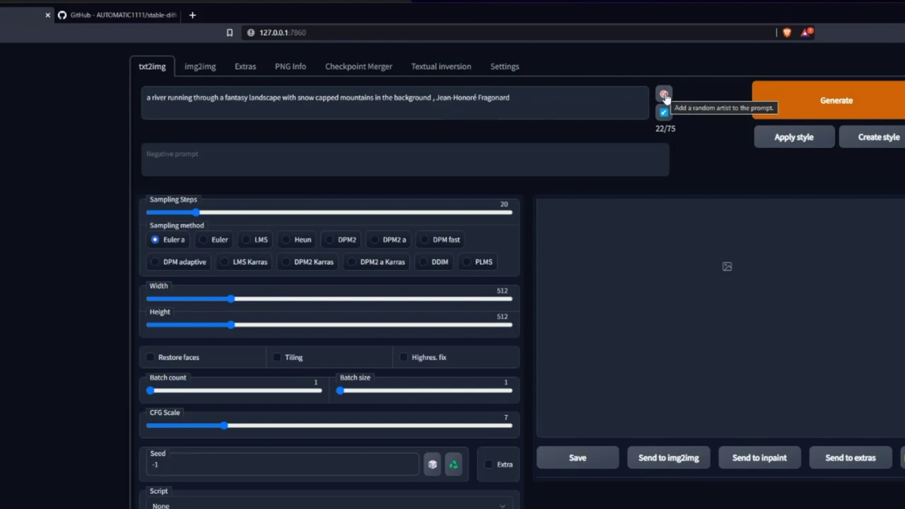
{"action": "left_click", "coordinate": [434, 99]}
{"action": "key", "text": "BackSpace"}
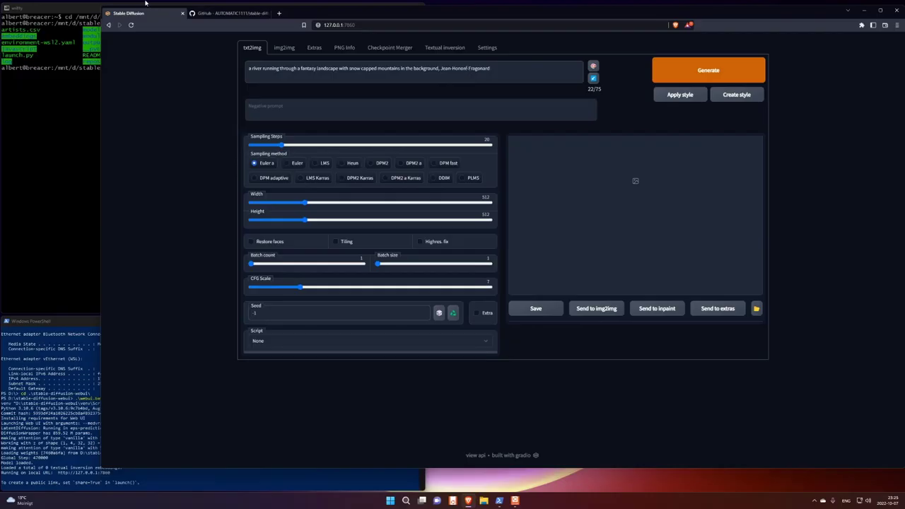
{"action": "left_click", "coordinate": [220, 11]}
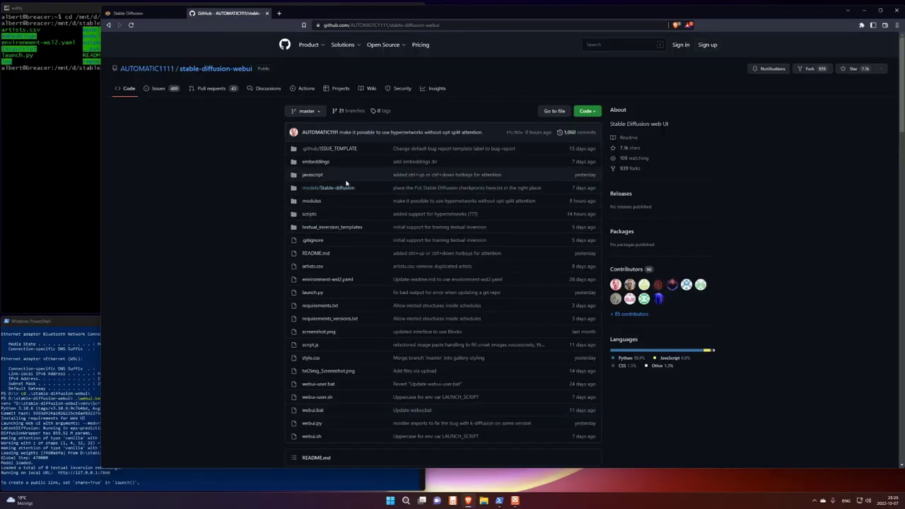
Open artists.csv in the repository and scroll through its table of artists and categories
{"action": "left_click", "coordinate": [313, 268]}
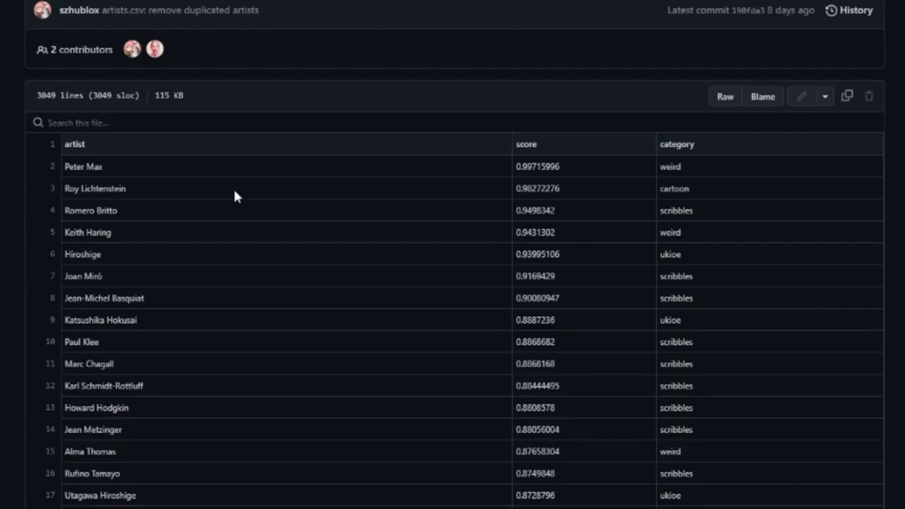
{"action": "scroll", "coordinate": [272, 305], "scroll_direction": "down", "scroll_amount": 5}
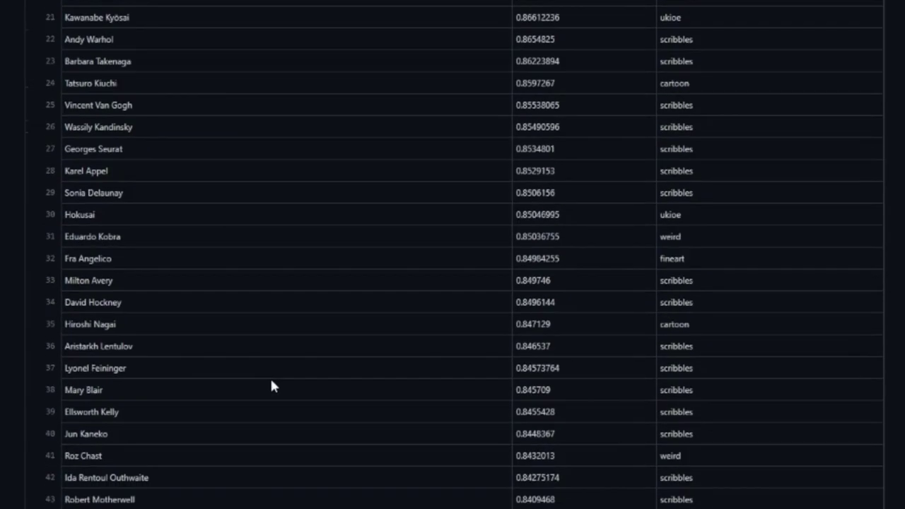
{"action": "scroll", "coordinate": [270, 376], "scroll_direction": "up", "scroll_amount": 4}
{"action": "scroll", "coordinate": [270, 385], "scroll_direction": "up", "scroll_amount": 2}
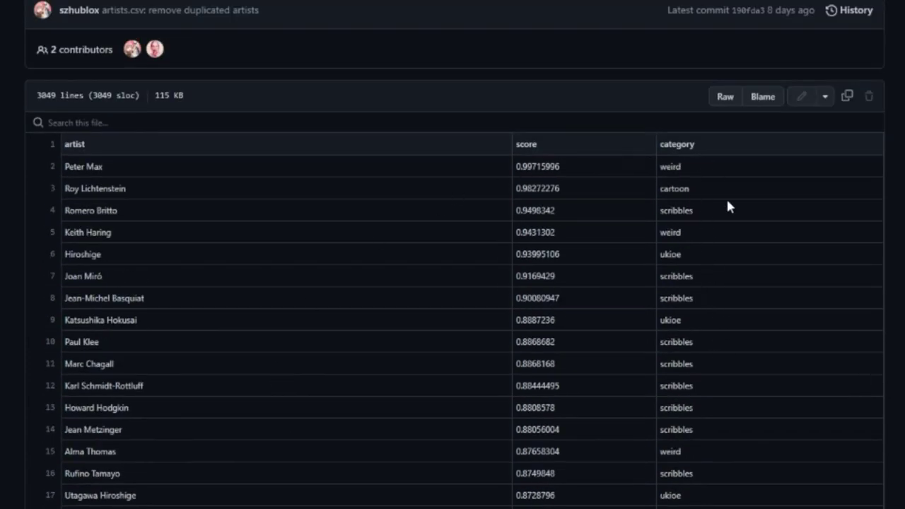
{"action": "scroll", "coordinate": [772, 341], "scroll_direction": "down", "scroll_amount": 4}
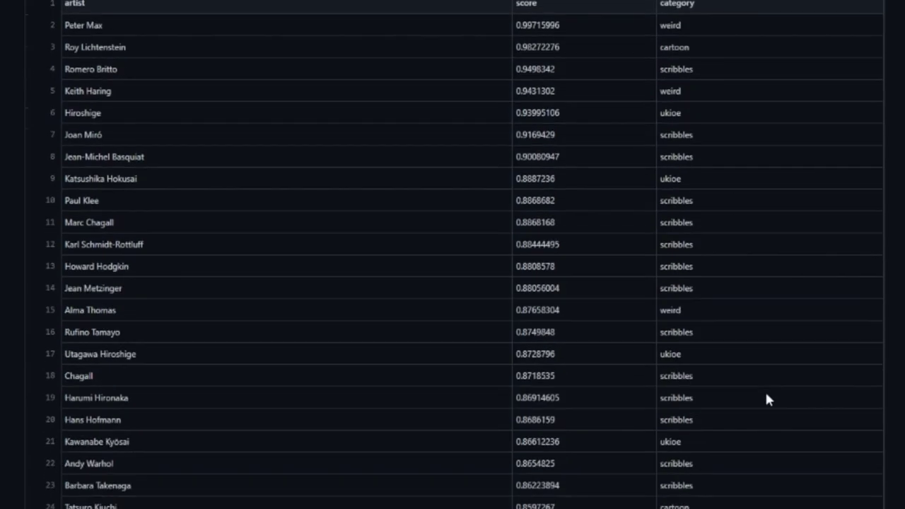
{"action": "scroll", "coordinate": [766, 394], "scroll_direction": "down", "scroll_amount": 8}
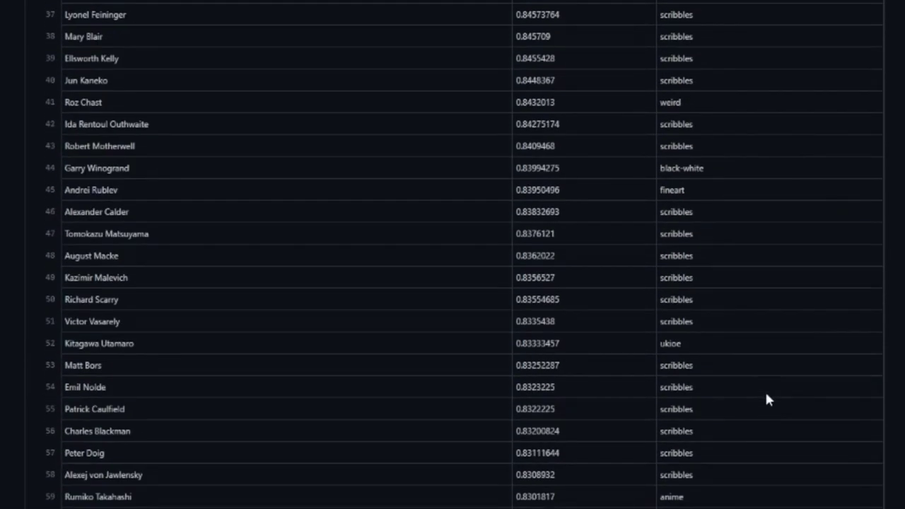
{"action": "scroll", "coordinate": [766, 394], "scroll_direction": "up", "scroll_amount": 7}
{"action": "scroll", "coordinate": [767, 399], "scroll_direction": "up", "scroll_amount": 3}
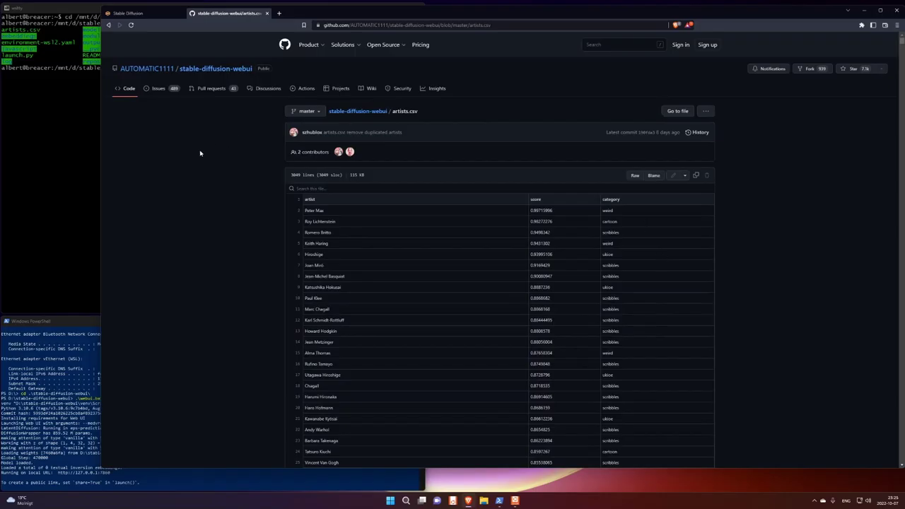
{"action": "key", "text": "ctrl+Tab"}
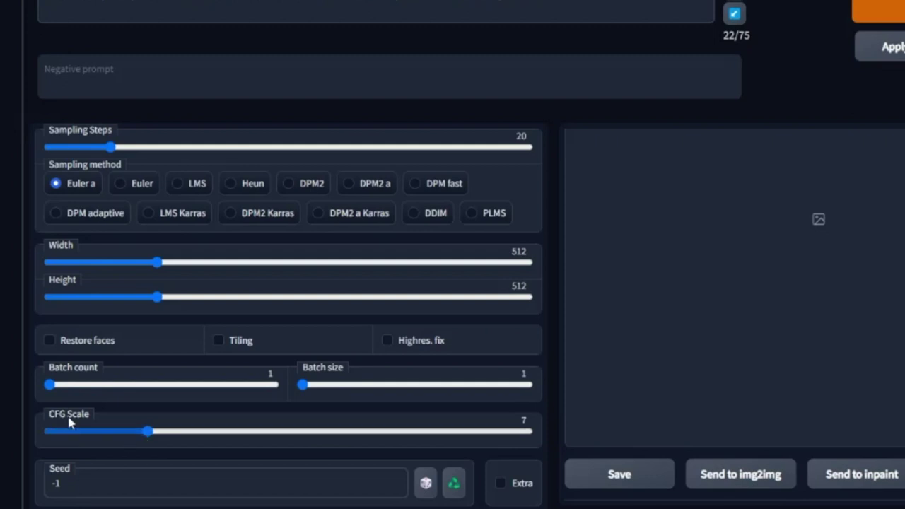
Generate an image from the Fragonard river-landscape prompt and watch progress in the console
{"action": "mouse_move", "coordinate": [69, 423]}
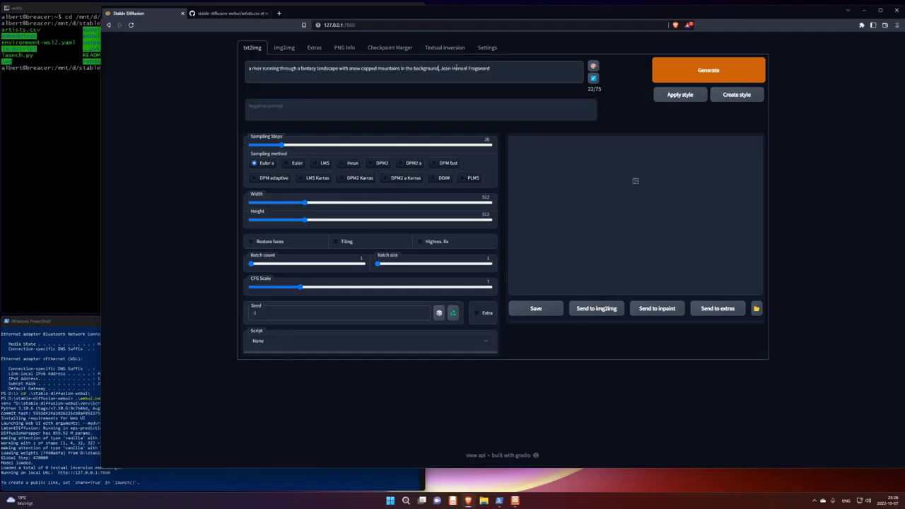
{"action": "left_click", "coordinate": [710, 72]}
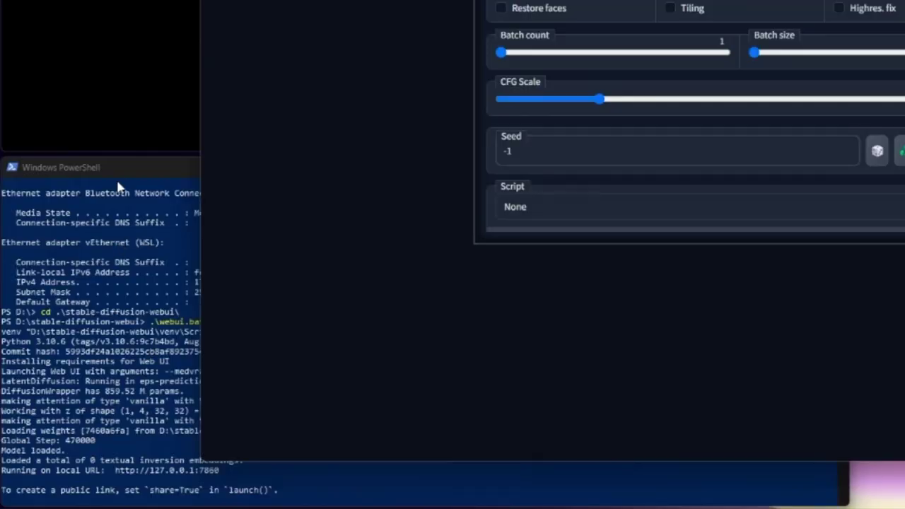
{"action": "left_click", "coordinate": [62, 324]}
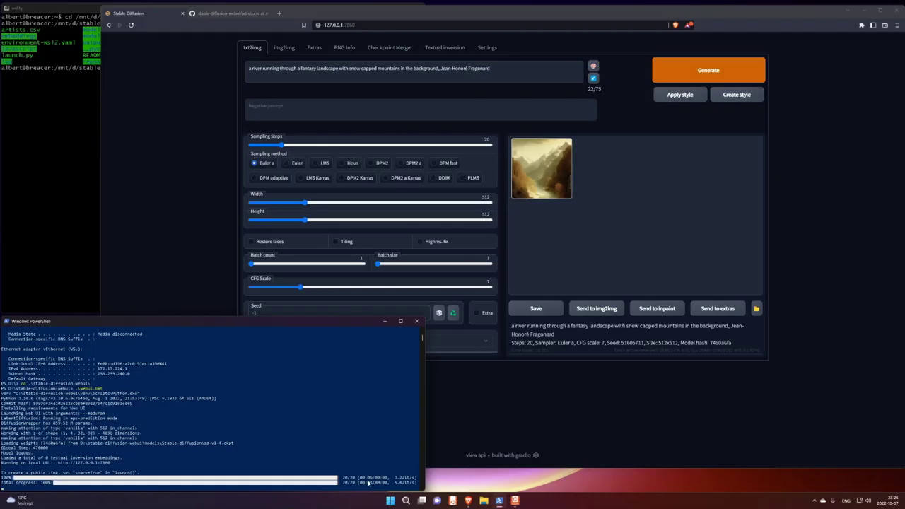
Change the prompt's artist to 'by Leonardo Da Vinci', checked against artists.csv, and generate an image
{"action": "left_click", "coordinate": [566, 197]}
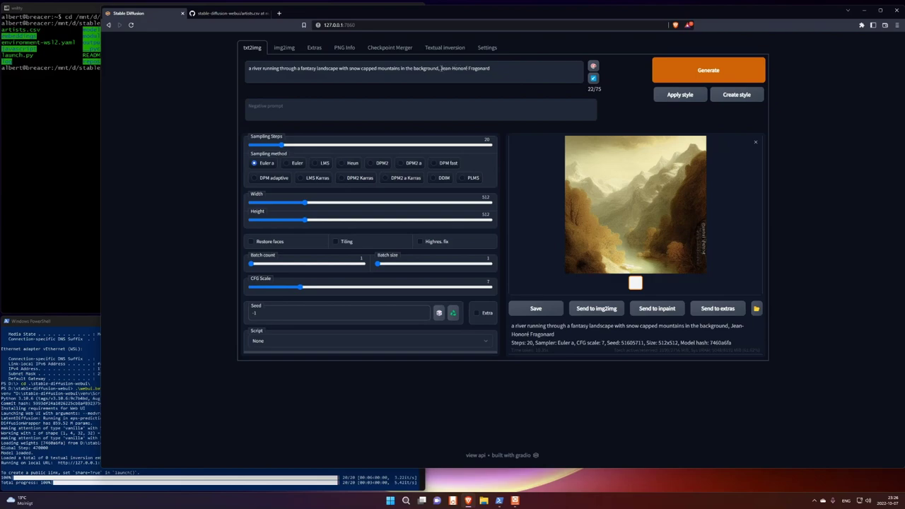
{"action": "left_click_drag", "start_coordinate": [441, 68], "coordinate": [520, 69]}
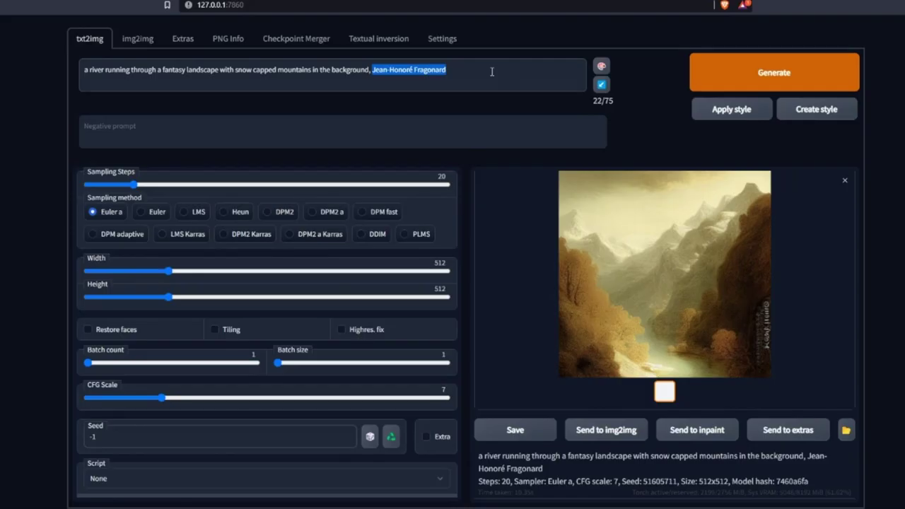
{"action": "type", "text": "by"}
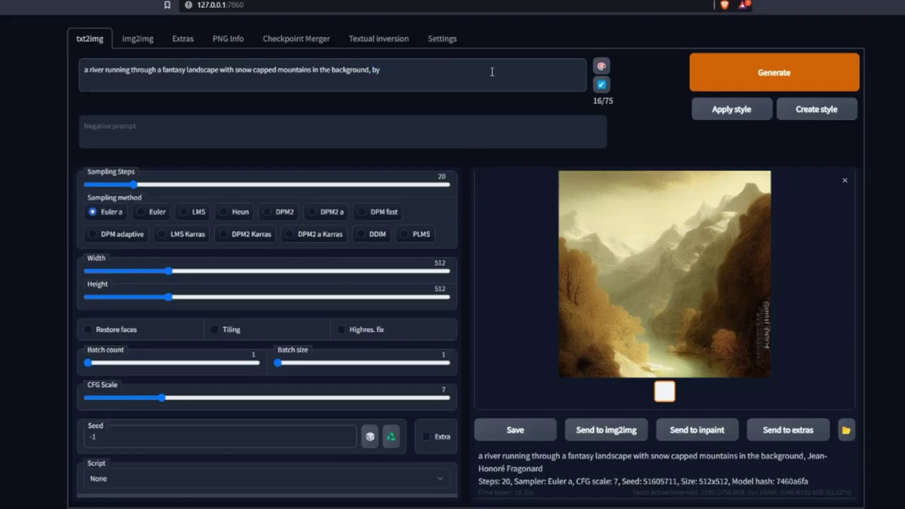
{"action": "type", "text": " Leonardo DaVinci"}
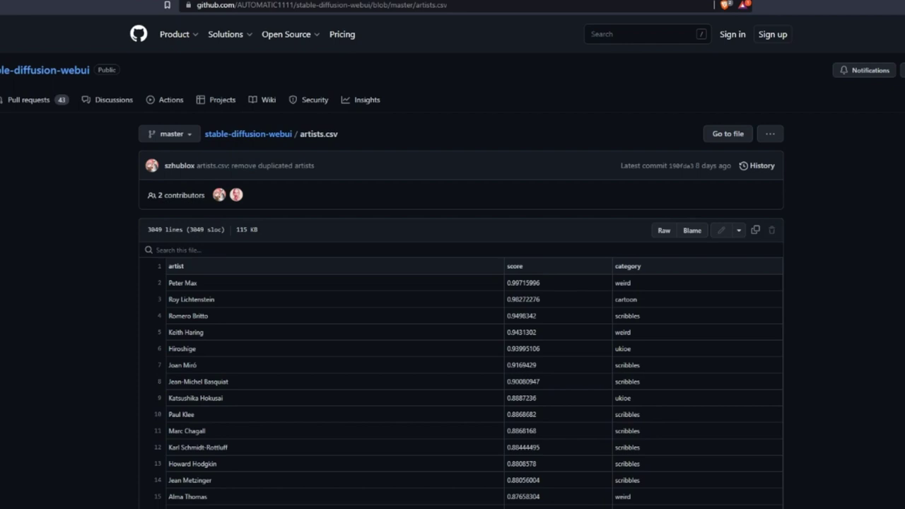
{"action": "key", "text": "ctrl+f"}
{"action": "type", "text": "leonardo"}
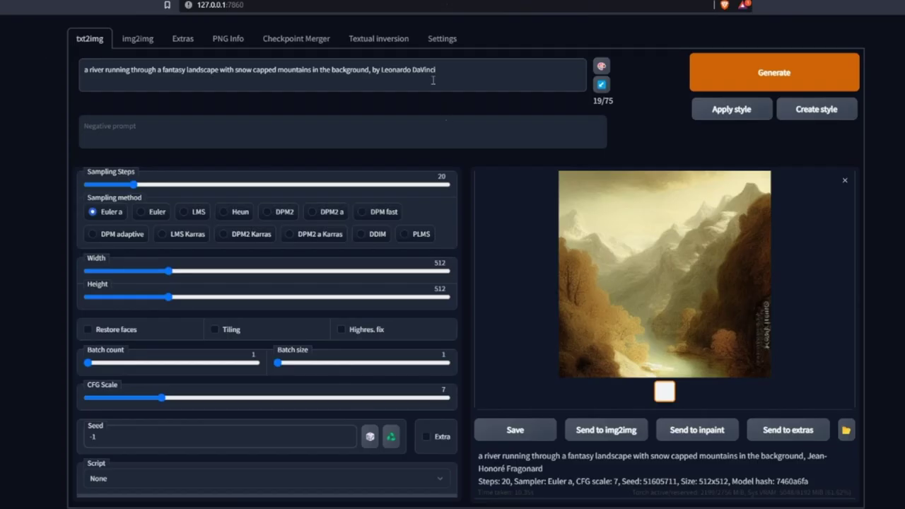
{"action": "left_click", "coordinate": [423, 70]}
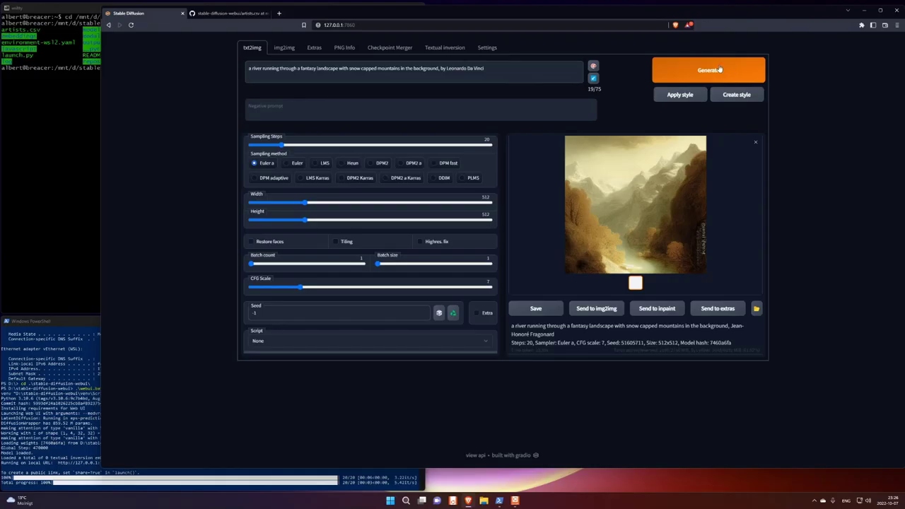
{"action": "left_click", "coordinate": [721, 70]}
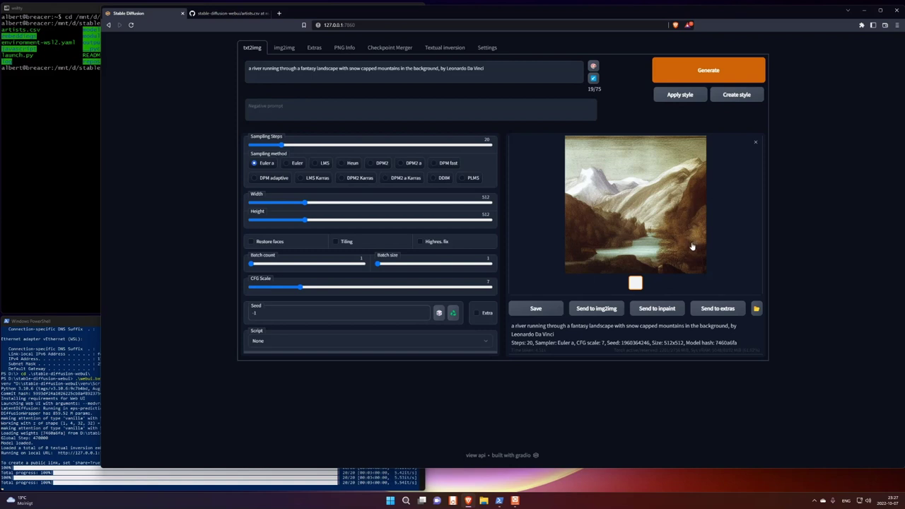
Load the CompVis stable-diffusion-v-1-4-original page on Hugging Face in a new tab and scroll its model card
{"action": "left_click", "coordinate": [280, 12]}
{"action": "type", "text": "huggingface.co/CompVis/stable-diffusion-v-1-4-original"}
{"action": "key", "text": "Return"}
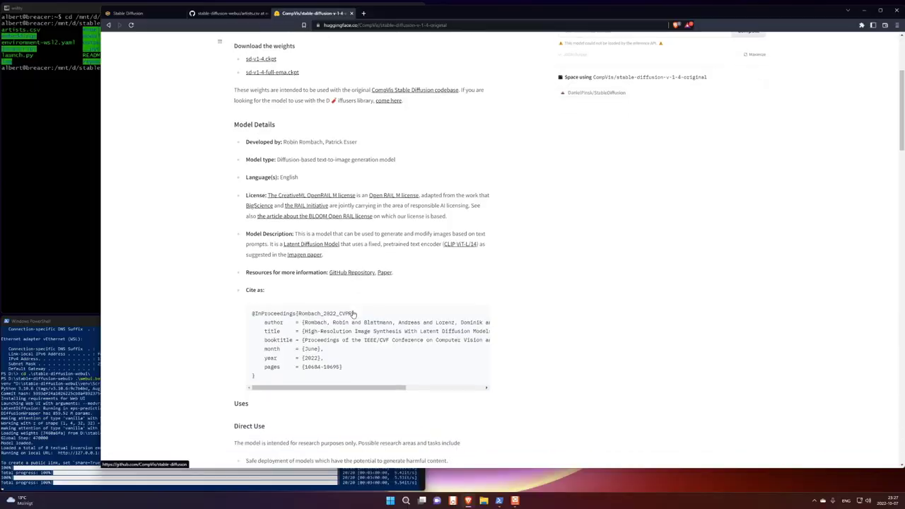
{"action": "scroll", "coordinate": [352, 314], "scroll_direction": "down", "scroll_amount": 7}
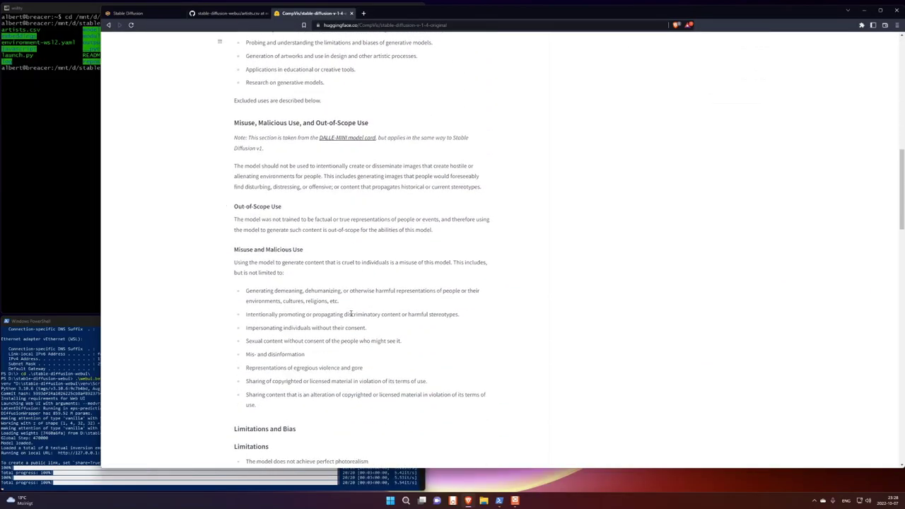
{"action": "scroll", "coordinate": [353, 314], "scroll_direction": "down", "scroll_amount": 4}
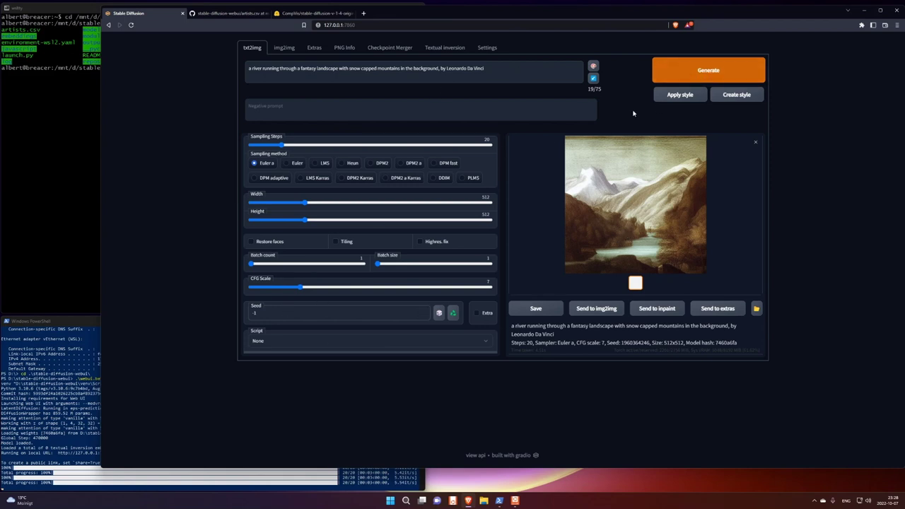
Generate two more images from the same Da Vinci prompt
{"action": "left_click", "coordinate": [726, 70]}
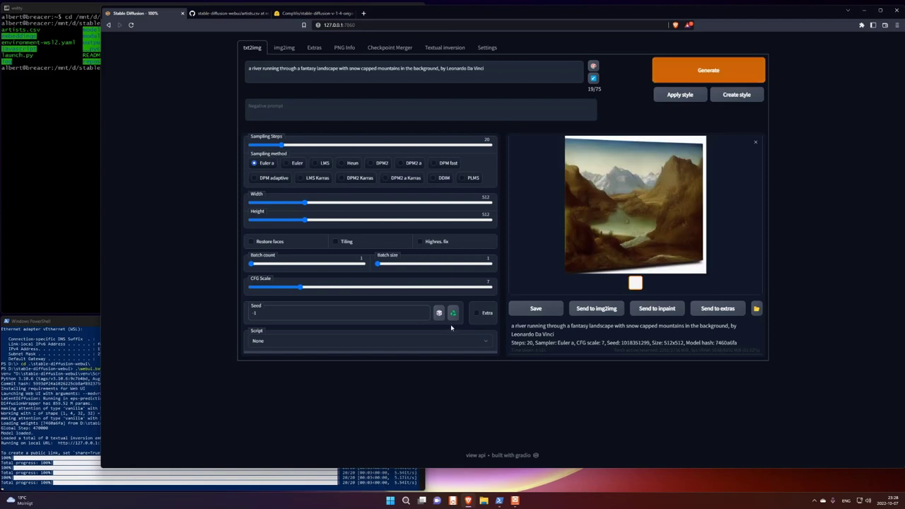
{"action": "left_click", "coordinate": [710, 70]}
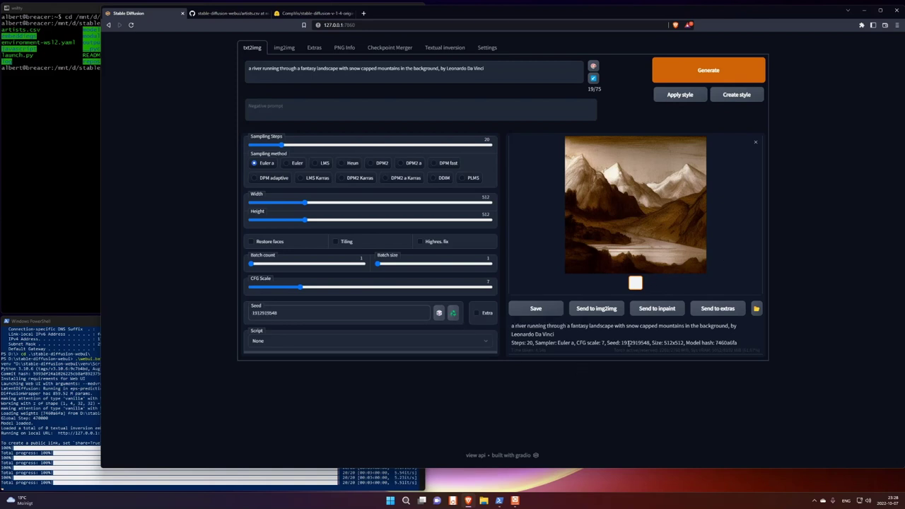
{"action": "left_click_drag", "start_coordinate": [622, 343], "coordinate": [649, 343]}
{"action": "left_click", "coordinate": [308, 313]}
{"action": "left_click", "coordinate": [716, 71]}
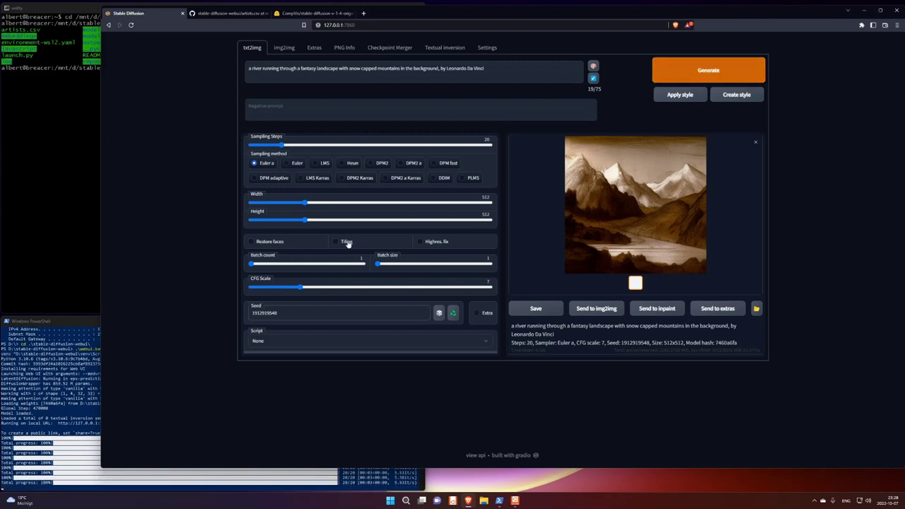
Generate with that seed at several CFG scales, including 18.5 and 11.5, then set CFG to 10
{"action": "left_click_drag", "start_coordinate": [313, 286], "coordinate": [294, 291]}
{"action": "left_click", "coordinate": [706, 69]}
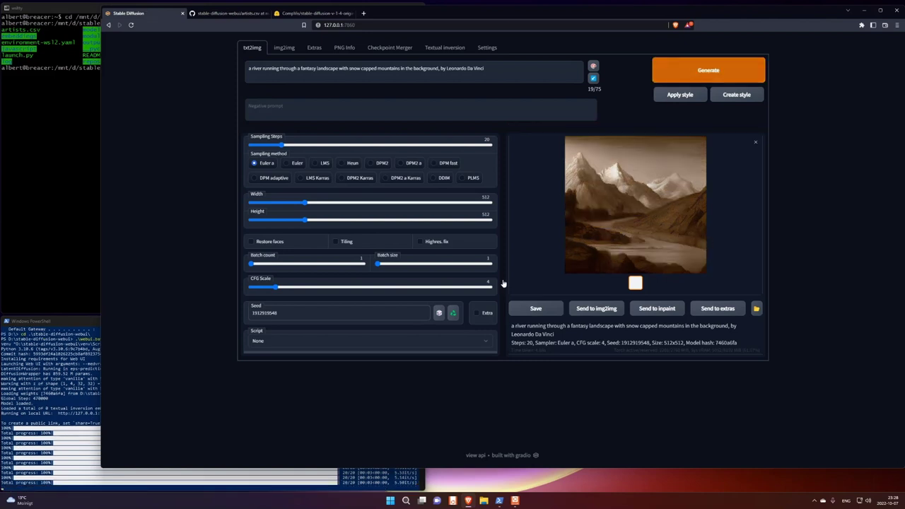
{"action": "left_click_drag", "start_coordinate": [277, 286], "coordinate": [395, 287]}
{"action": "left_click", "coordinate": [710, 70]}
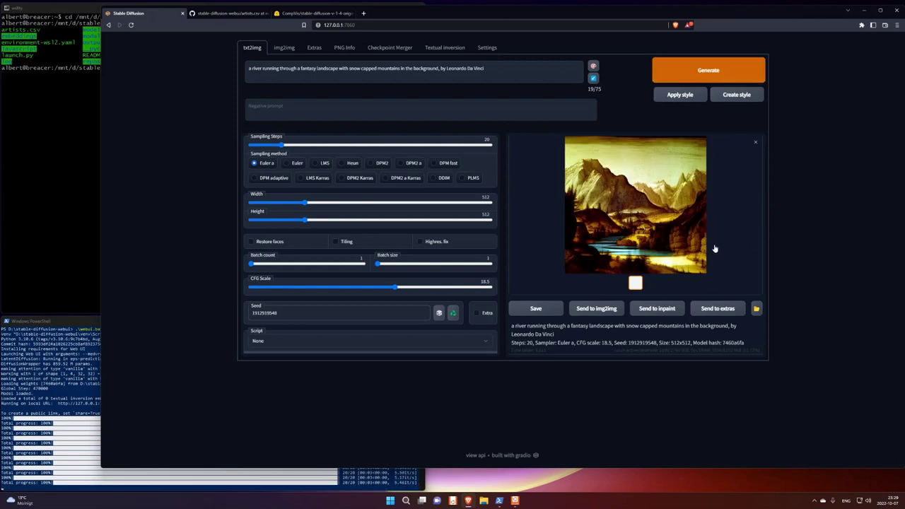
{"action": "left_click_drag", "start_coordinate": [396, 288], "coordinate": [312, 296]}
{"action": "left_click", "coordinate": [703, 69]}
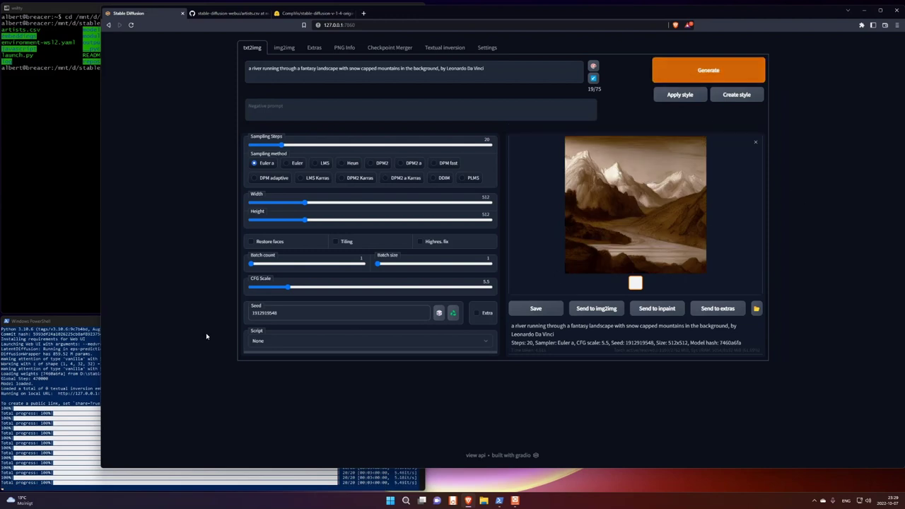
{"action": "left_click_drag", "start_coordinate": [288, 287], "coordinate": [346, 290]}
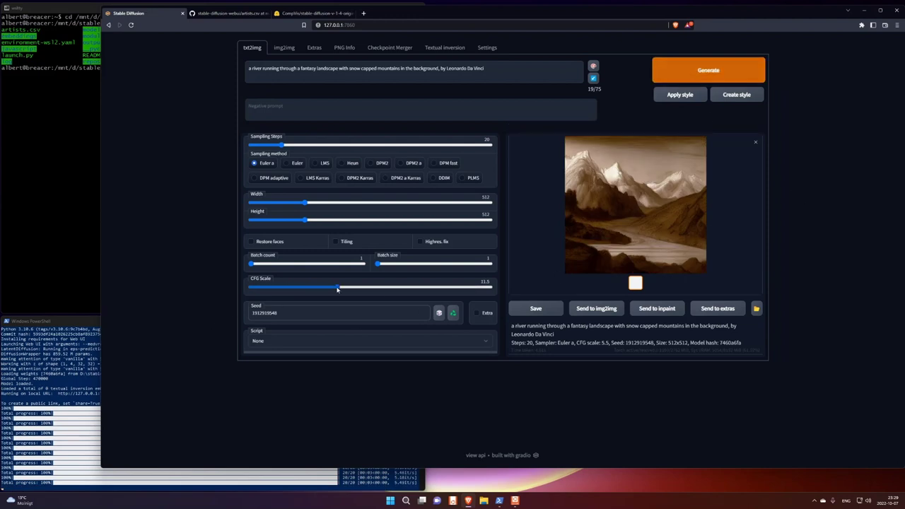
{"action": "left_click", "coordinate": [683, 74]}
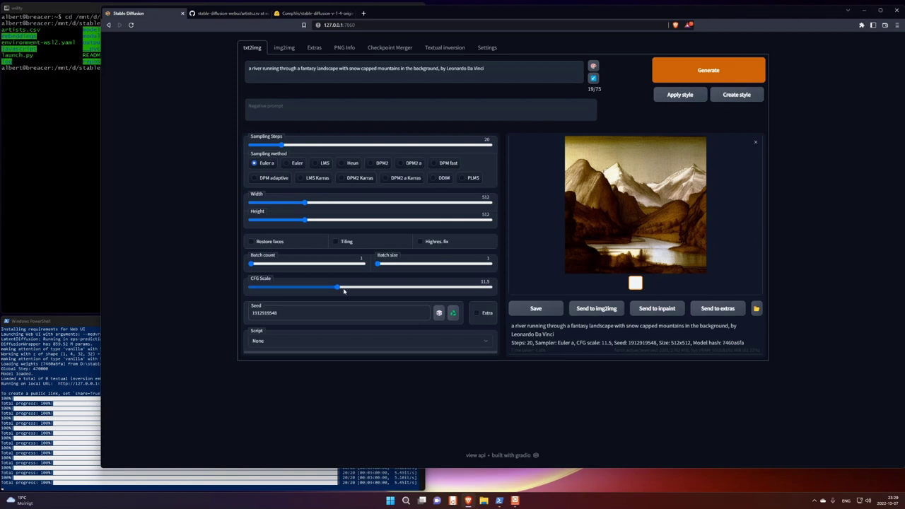
{"action": "left_click", "coordinate": [325, 287]}
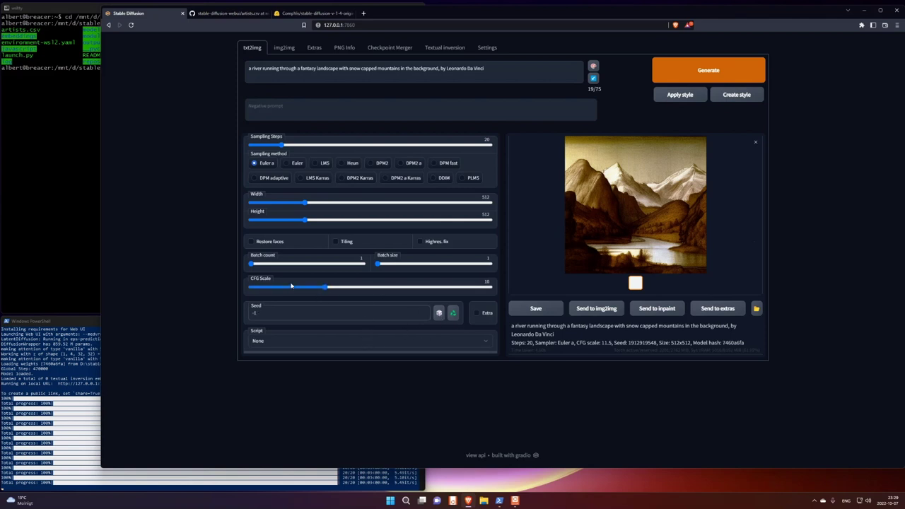
Generate three more random-seed Da Vinci images at CFG 10
{"action": "left_click", "coordinate": [684, 75]}
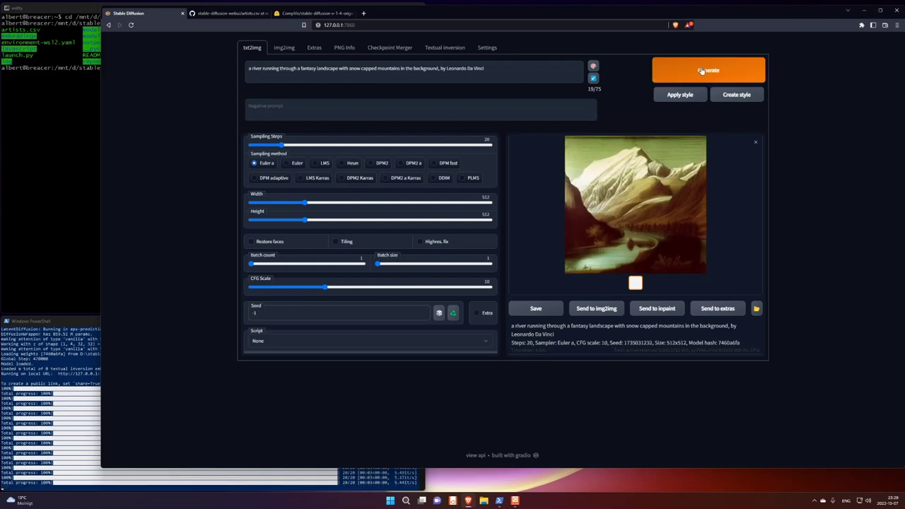
{"action": "left_click", "coordinate": [701, 71]}
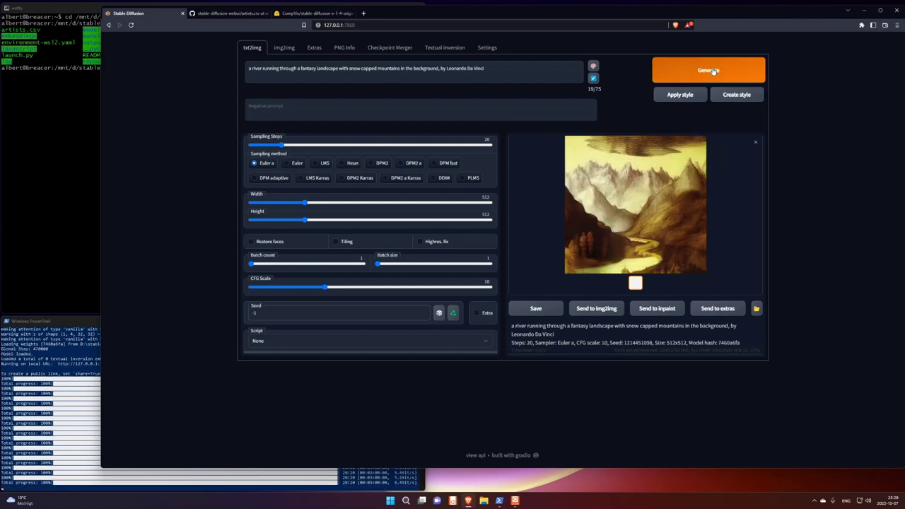
{"action": "left_click", "coordinate": [713, 71]}
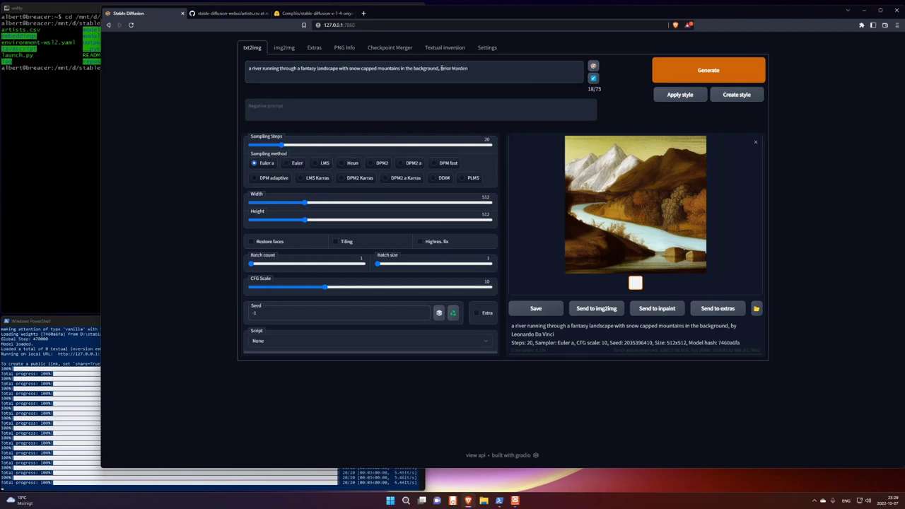
Generate two images from the Brice Marden prompt
{"action": "left_click", "coordinate": [708, 70]}
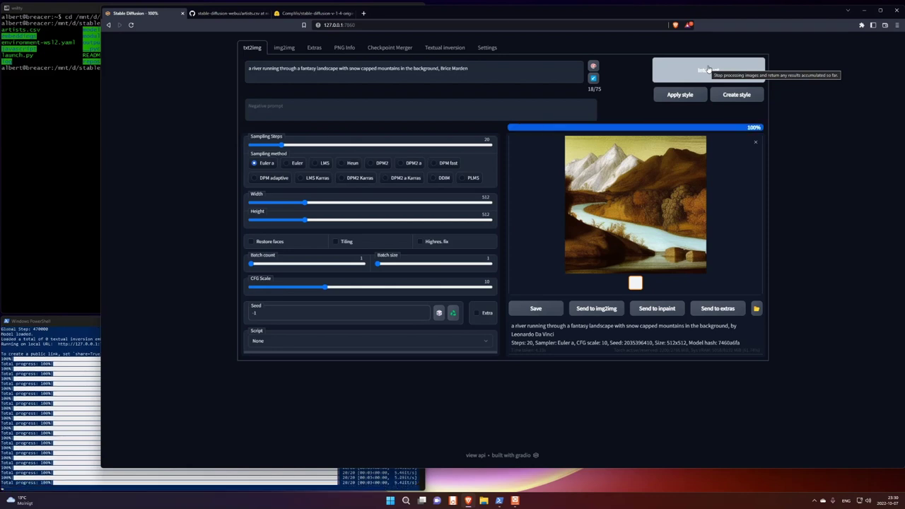
{"action": "left_click", "coordinate": [708, 69]}
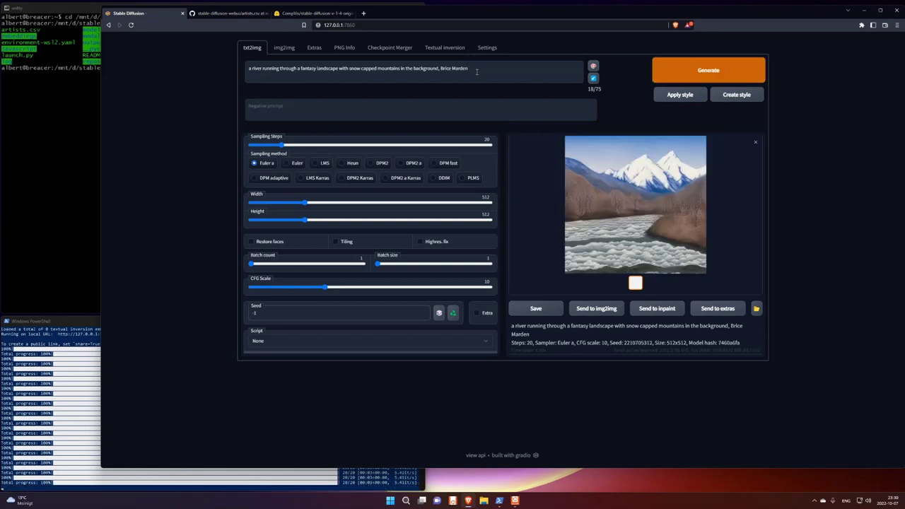
Scroll GitHub's artists.csv back to the top, close the find bar, and select 'Peter Max'
{"action": "left_click", "coordinate": [231, 15]}
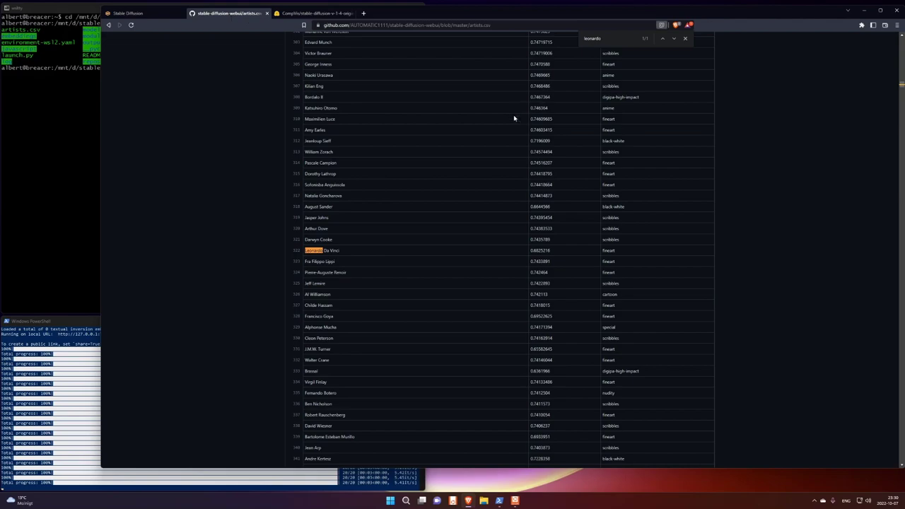
{"action": "scroll", "coordinate": [505, 119], "scroll_direction": "up", "scroll_amount": 15}
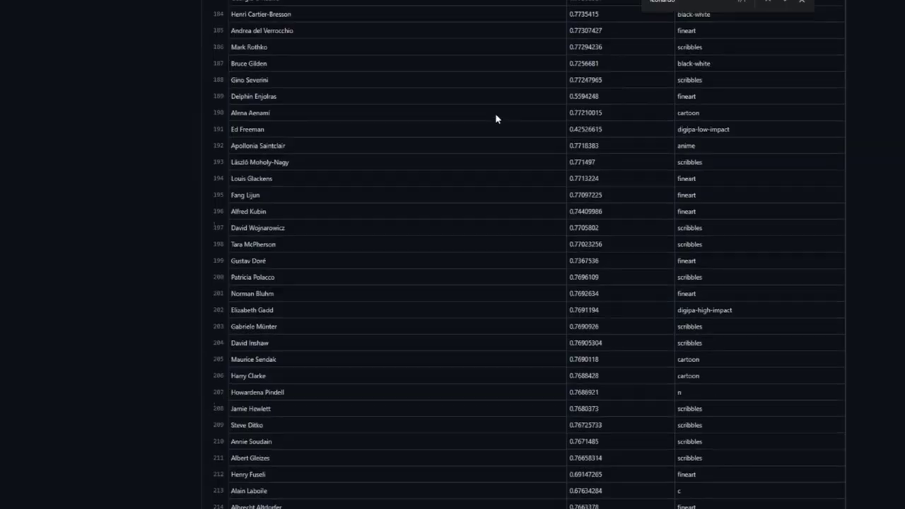
{"action": "scroll", "coordinate": [496, 118], "scroll_direction": "up", "scroll_amount": 20}
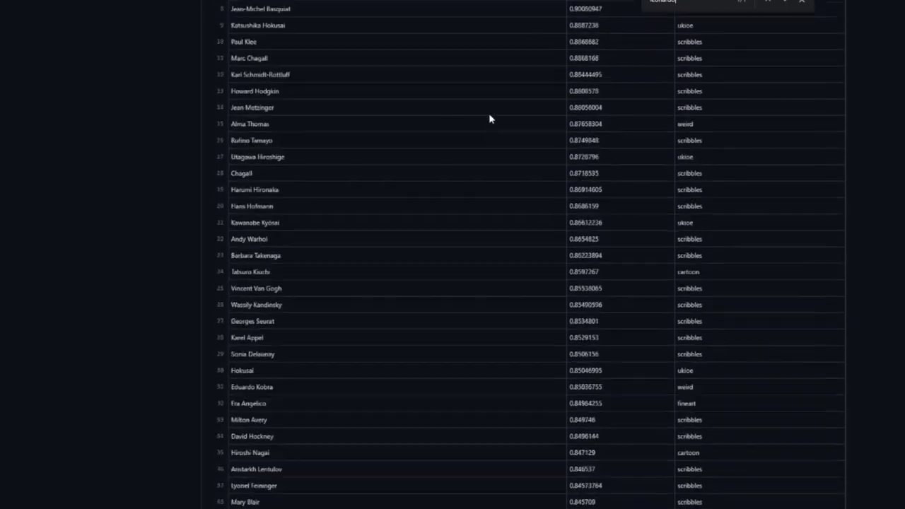
{"action": "scroll", "coordinate": [481, 119], "scroll_direction": "up", "scroll_amount": 5}
{"action": "left_click", "coordinate": [804, 2]}
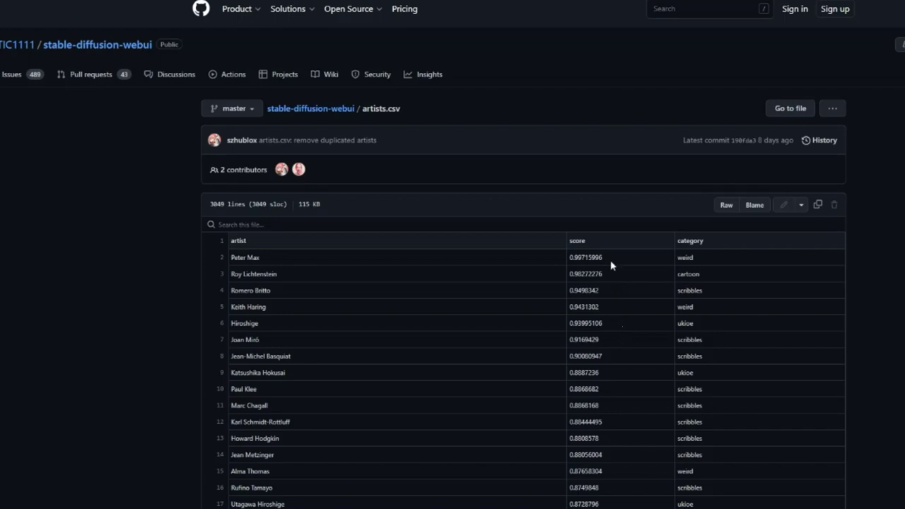
{"action": "left_click_drag", "start_coordinate": [259, 261], "coordinate": [237, 266]}
Replace 'Brice Marden' with 'Peter Max' at the end of the prompt and generate an image
{"action": "right_click", "coordinate": [242, 262]}
{"action": "left_click", "coordinate": [265, 270]}
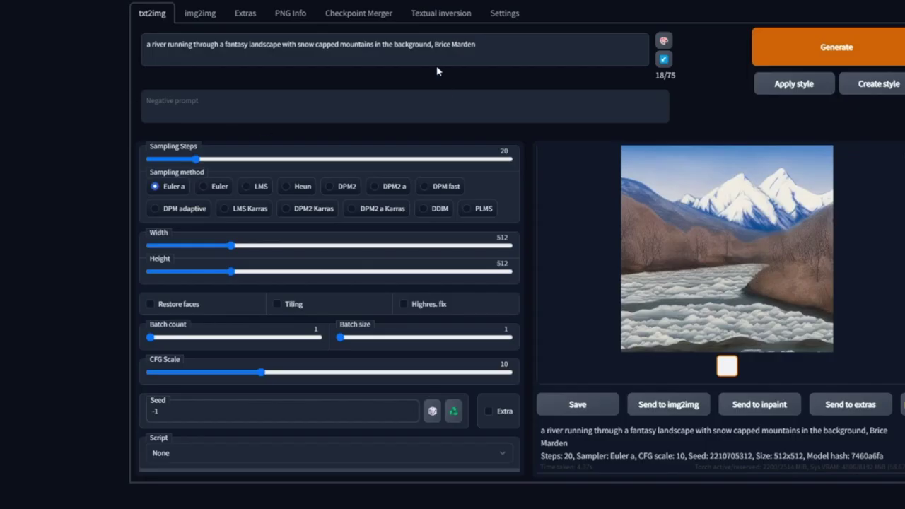
{"action": "left_click_drag", "start_coordinate": [435, 42], "coordinate": [500, 45]}
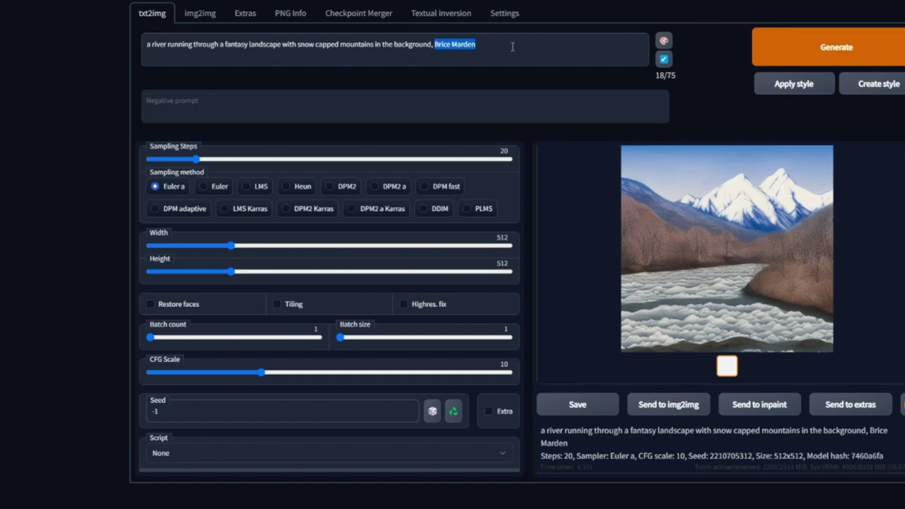
{"action": "key", "text": "BackSpace"}
{"action": "right_click", "coordinate": [464, 46]}
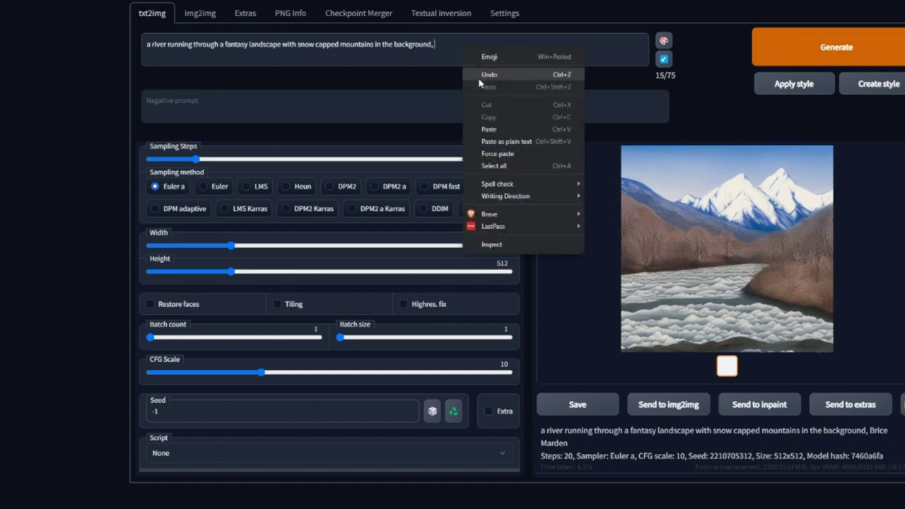
{"action": "left_click", "coordinate": [488, 126]}
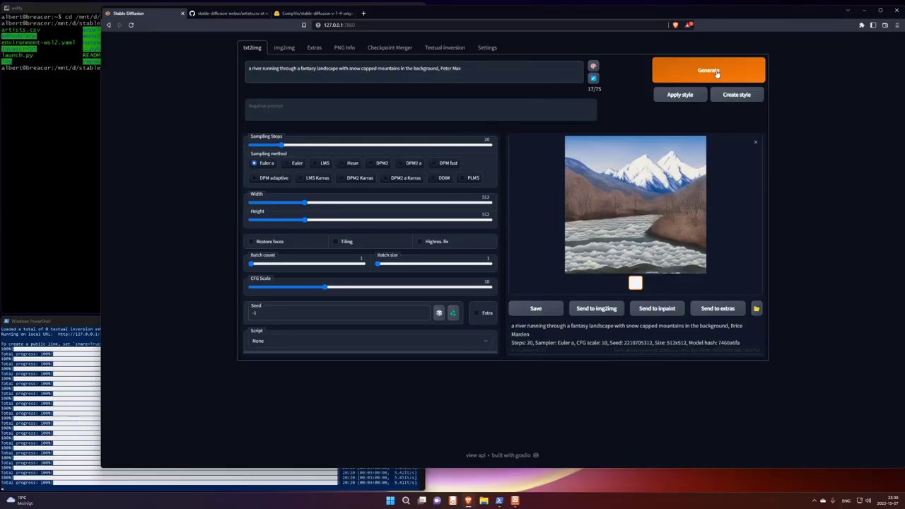
{"action": "left_click", "coordinate": [848, 51]}
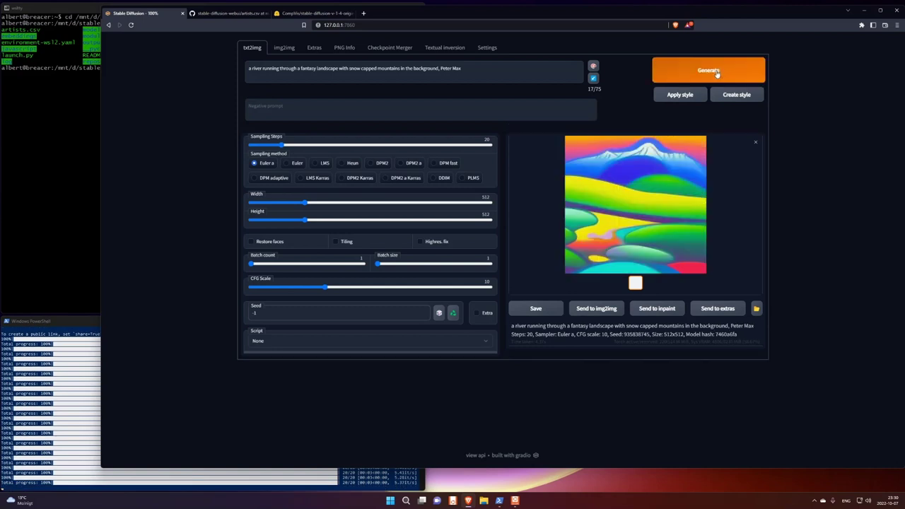
Generate Peter Max images at CFG scales 4.5, 23 and 3
{"action": "left_click_drag", "start_coordinate": [290, 289], "coordinate": [279, 288]}
{"action": "left_click", "coordinate": [700, 75]}
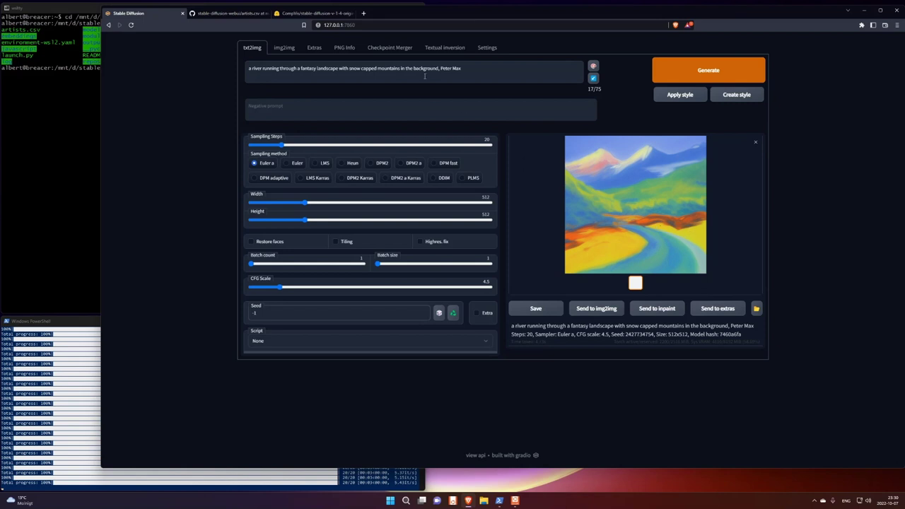
{"action": "left_click", "coordinate": [434, 286]}
{"action": "left_click", "coordinate": [727, 73]}
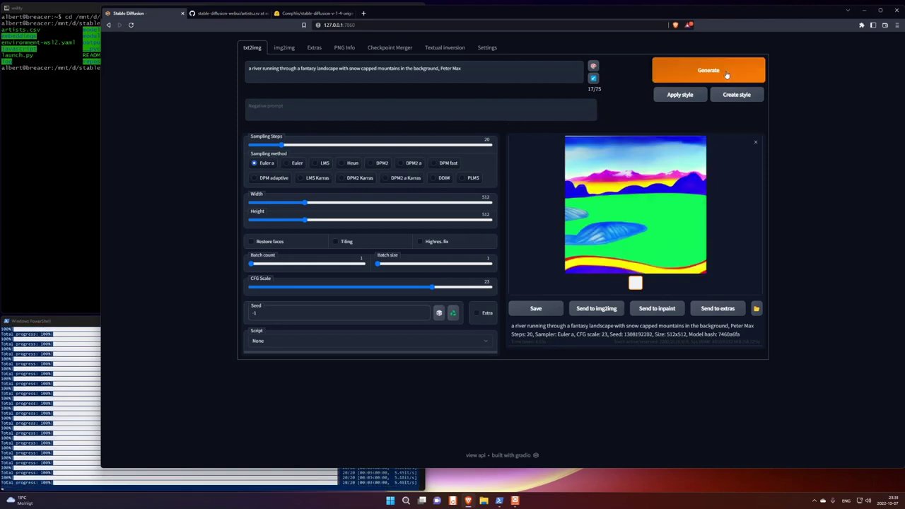
{"action": "left_click", "coordinate": [268, 287]}
{"action": "left_click", "coordinate": [708, 70]}
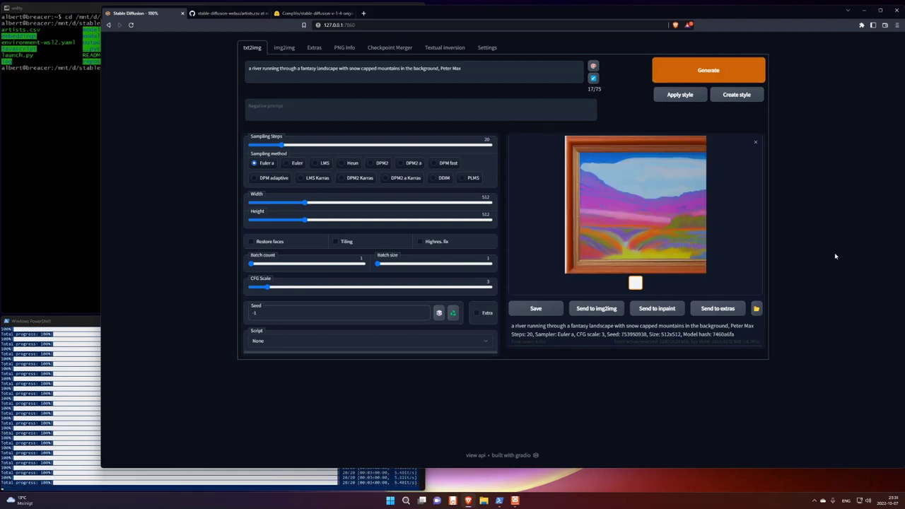
{"action": "left_click", "coordinate": [699, 71]}
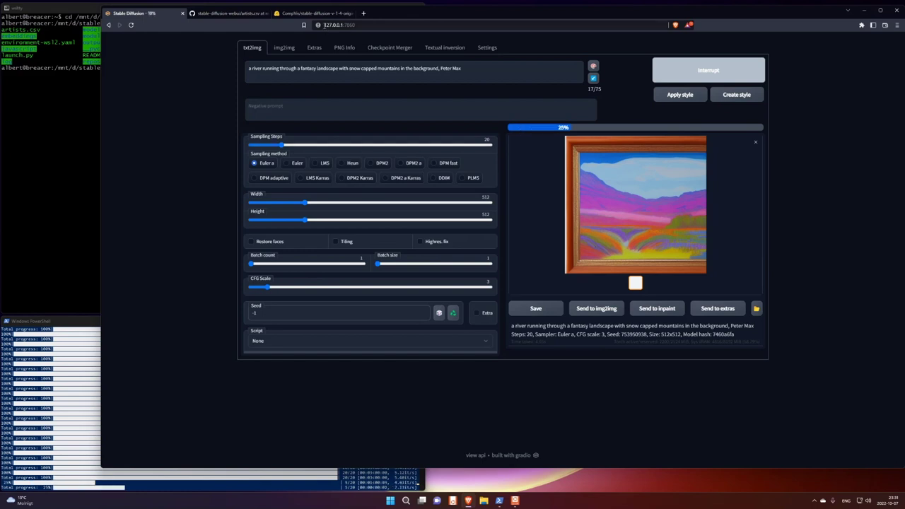
{"action": "left_click", "coordinate": [246, 15]}
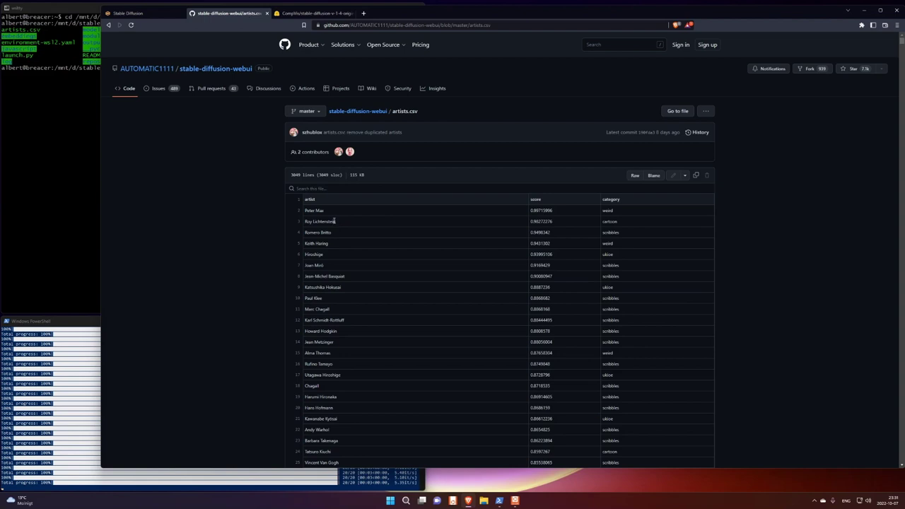
Replace 'Peter Max' in the prompt with 'Roy Lichtenstein' copied from the artists list
{"action": "right_click", "coordinate": [305, 224]}
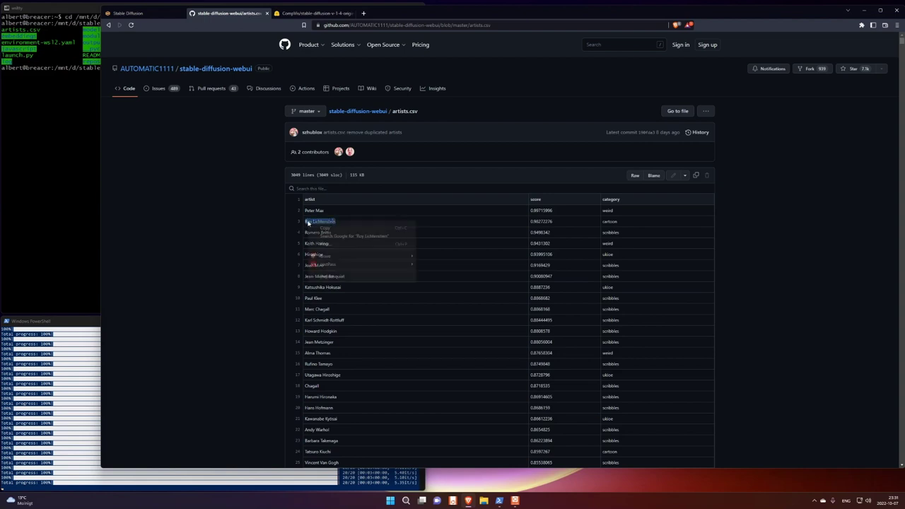
{"action": "left_click", "coordinate": [320, 227]}
{"action": "left_click", "coordinate": [134, 13]}
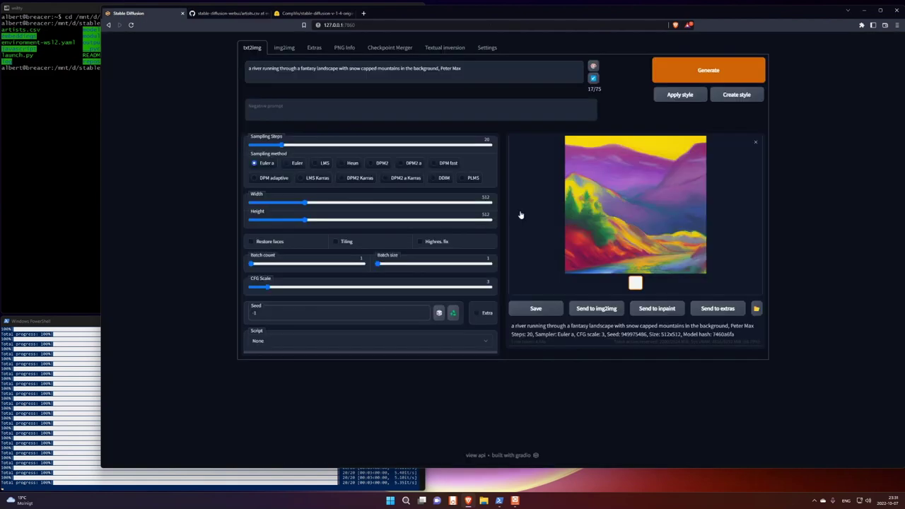
{"action": "left_click_drag", "start_coordinate": [440, 68], "coordinate": [511, 74]}
{"action": "key", "text": "BackSpace"}
{"action": "key", "text": "super+v"}
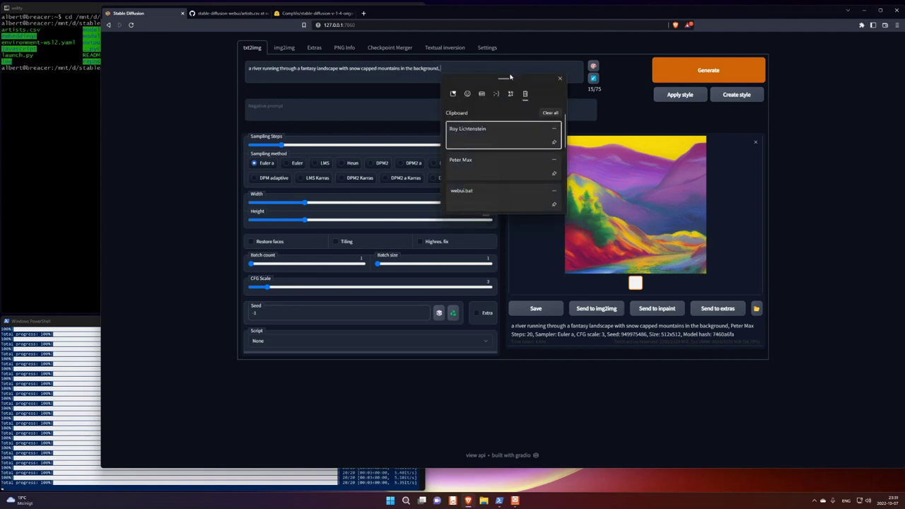
{"action": "left_click", "coordinate": [478, 131]}
Generate from the Lichtenstein prompt, then again at CFG scale 6
{"action": "left_click", "coordinate": [725, 75]}
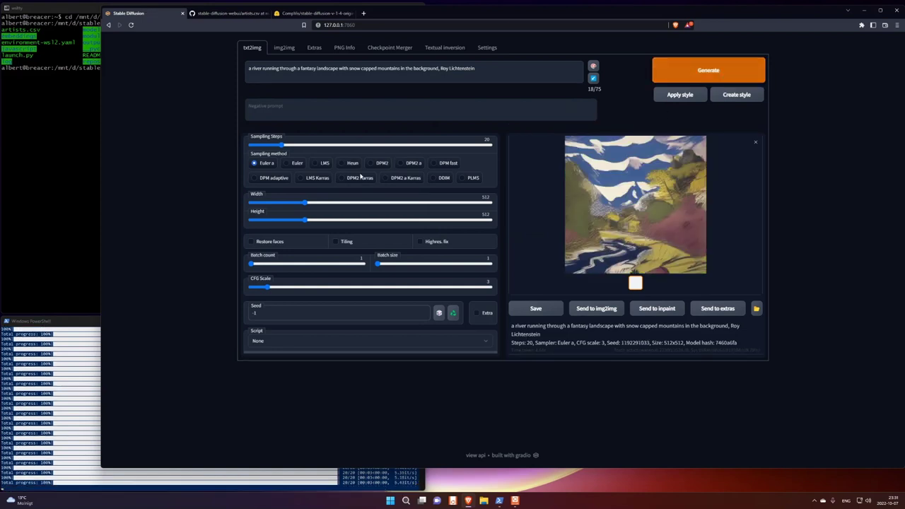
{"action": "left_click_drag", "start_coordinate": [268, 287], "coordinate": [293, 287]}
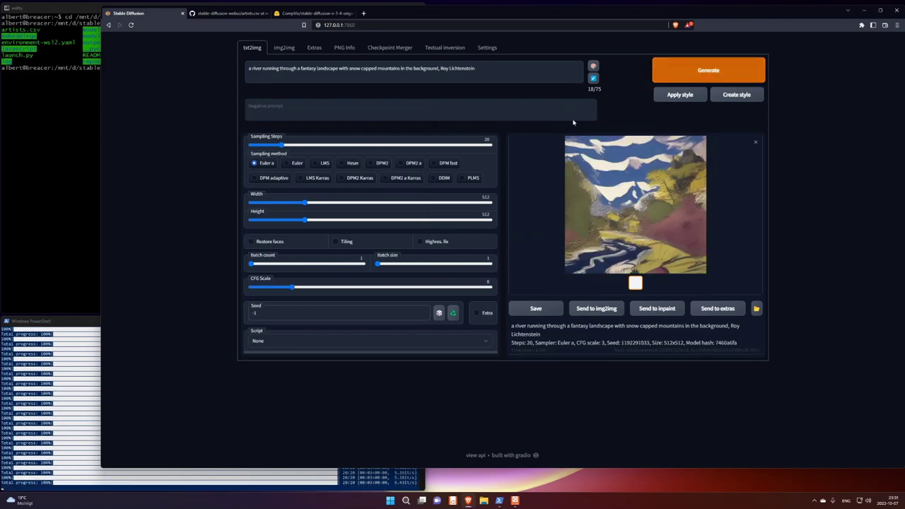
{"action": "left_click", "coordinate": [709, 70]}
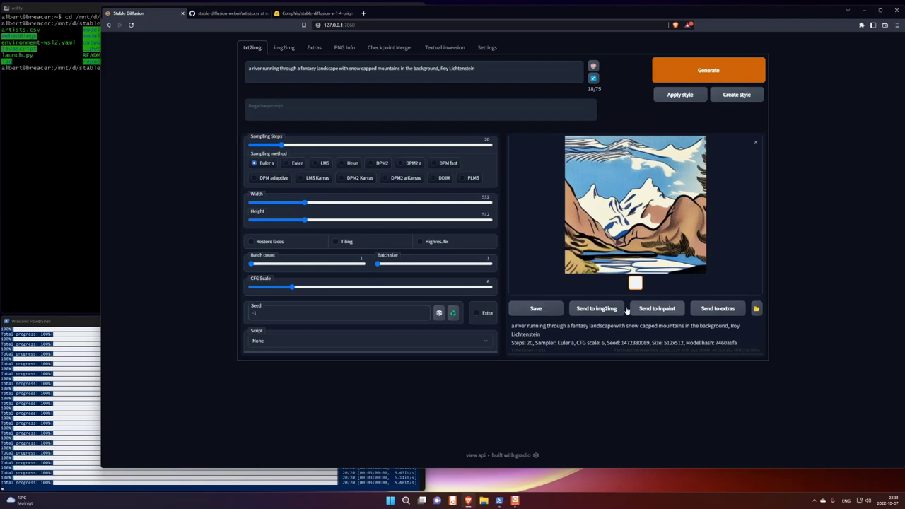
Send the Lichtenstein image to img2img and generate at CFG 5 with denoising strength 0
{"action": "left_click", "coordinate": [596, 310]}
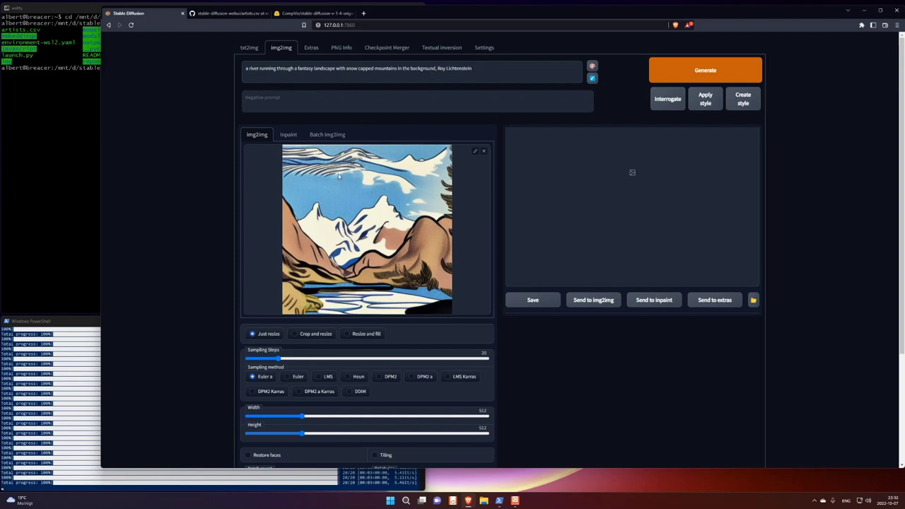
{"action": "scroll", "coordinate": [283, 259], "scroll_direction": "down", "scroll_amount": 1}
{"action": "scroll", "coordinate": [248, 259], "scroll_direction": "up", "scroll_amount": 1}
{"action": "scroll", "coordinate": [248, 259], "scroll_direction": "down", "scroll_amount": 2}
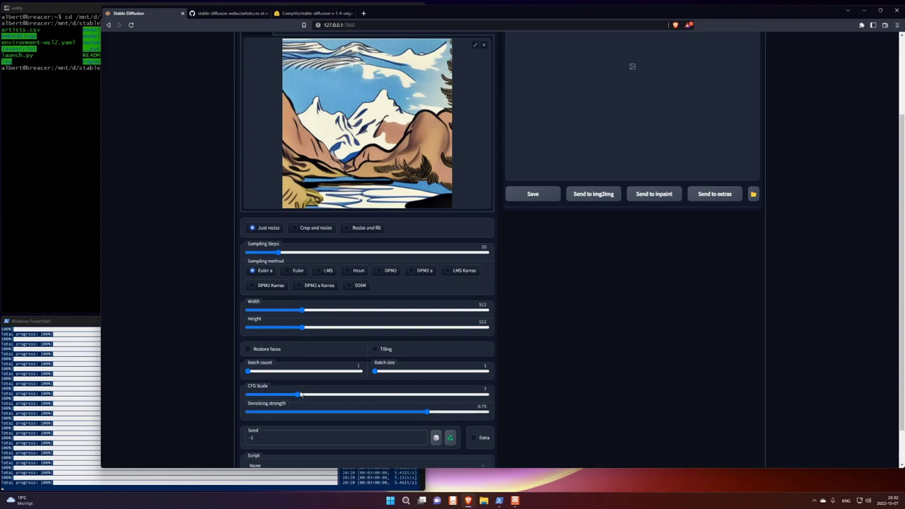
{"action": "left_click_drag", "start_coordinate": [297, 397], "coordinate": [281, 398]}
{"action": "left_click_drag", "start_coordinate": [428, 414], "coordinate": [208, 424]}
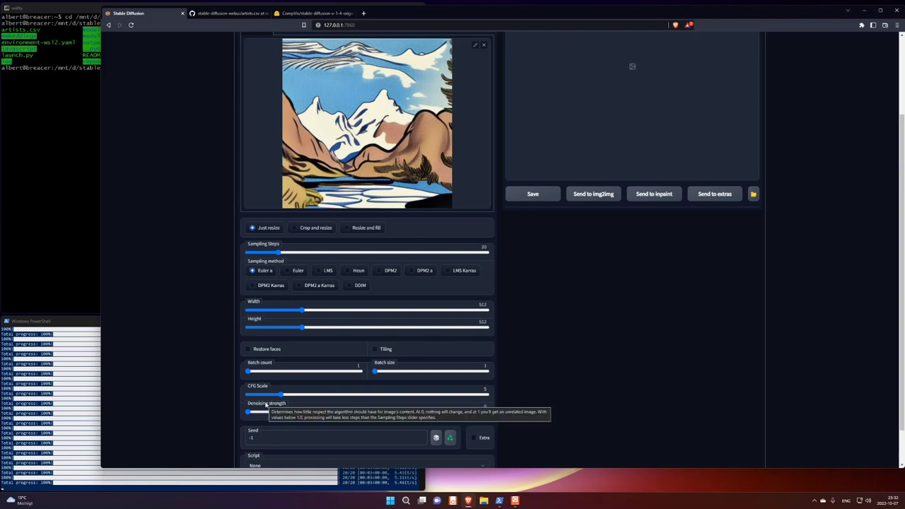
{"action": "scroll", "coordinate": [212, 248], "scroll_direction": "up", "scroll_amount": 2}
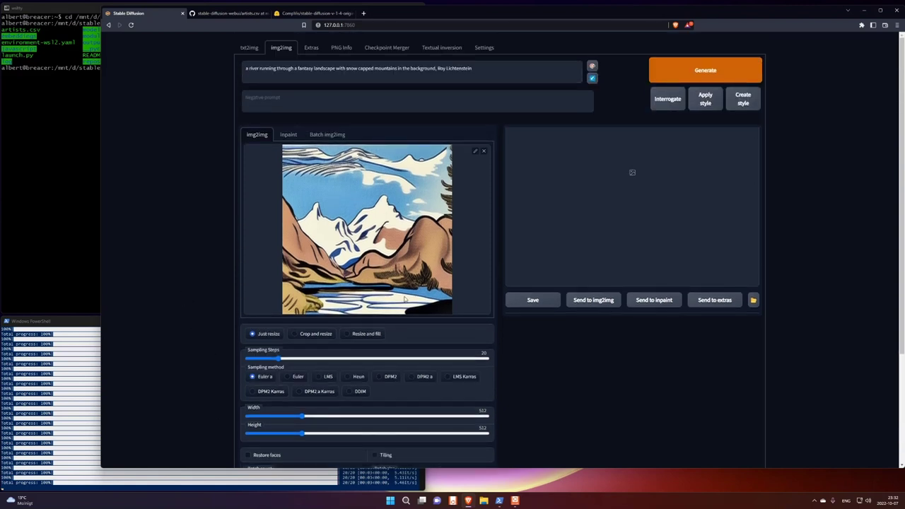
{"action": "left_click", "coordinate": [704, 70]}
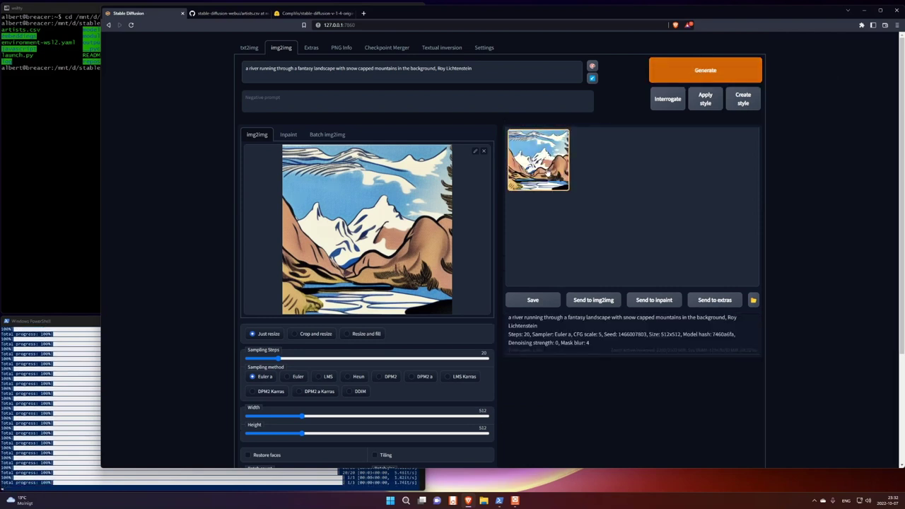
Raise denoising strength to 0.37 and generate an img2img variation
{"action": "scroll", "coordinate": [181, 317], "scroll_direction": "down", "scroll_amount": 3}
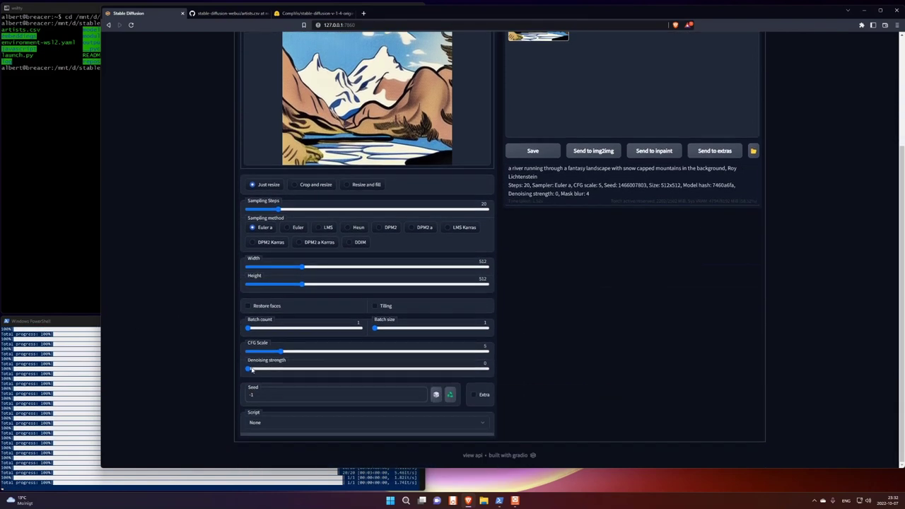
{"action": "left_click_drag", "start_coordinate": [251, 370], "coordinate": [337, 370]}
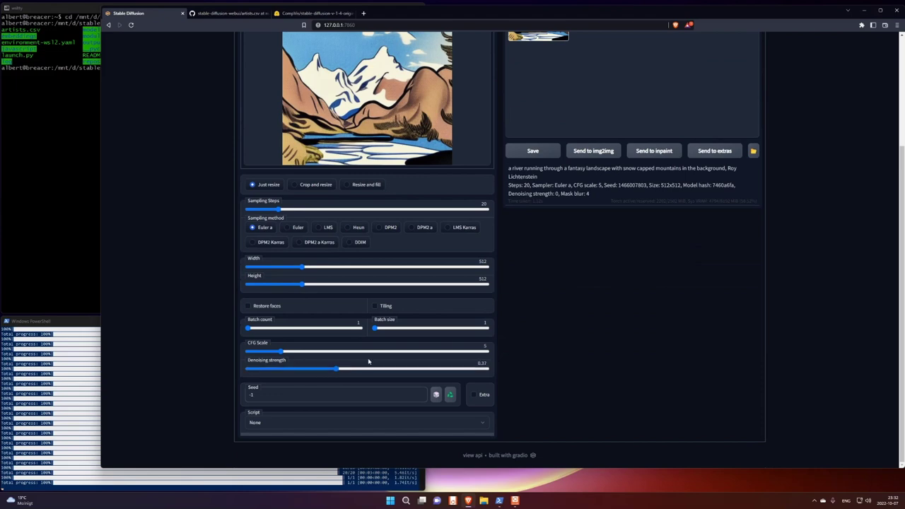
{"action": "scroll", "coordinate": [679, 276], "scroll_direction": "up", "scroll_amount": 3}
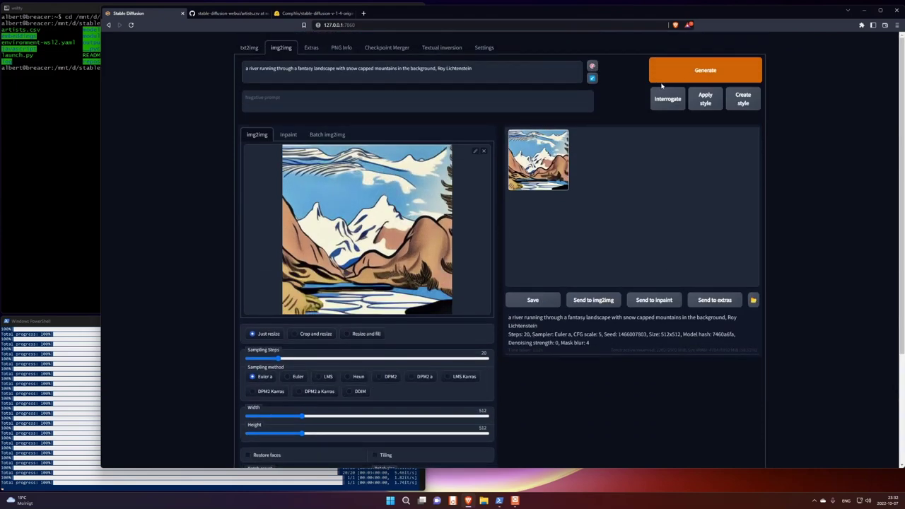
{"action": "left_click", "coordinate": [691, 71]}
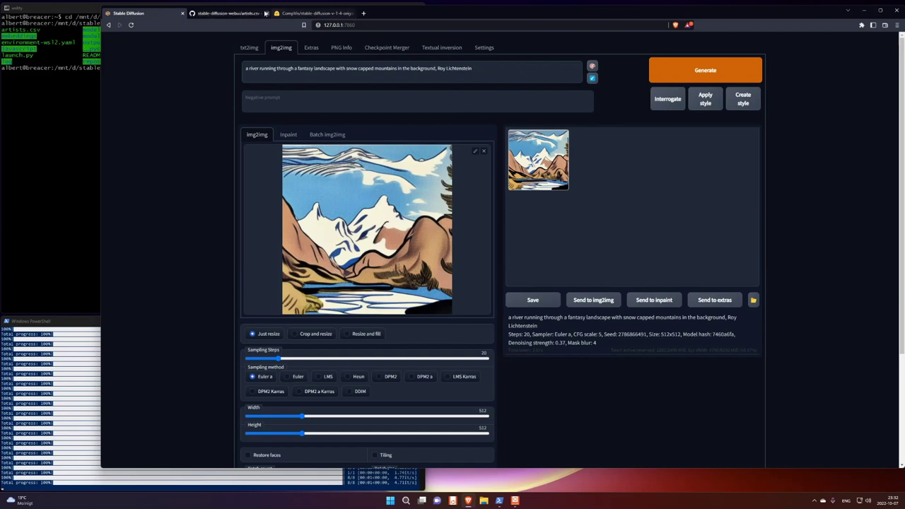
Copy the artist name 'Hiroshige' from the GitHub artists.csv list
{"action": "left_click", "coordinate": [239, 13]}
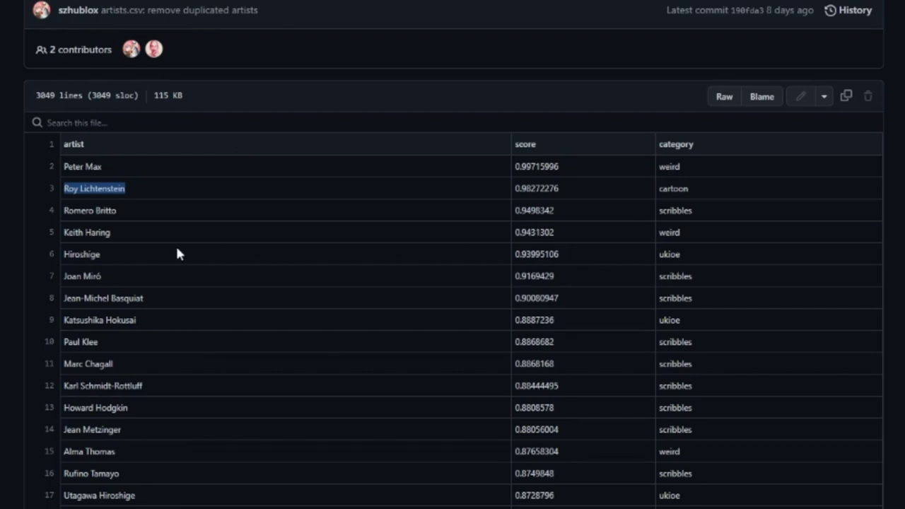
{"action": "left_click", "coordinate": [102, 255]}
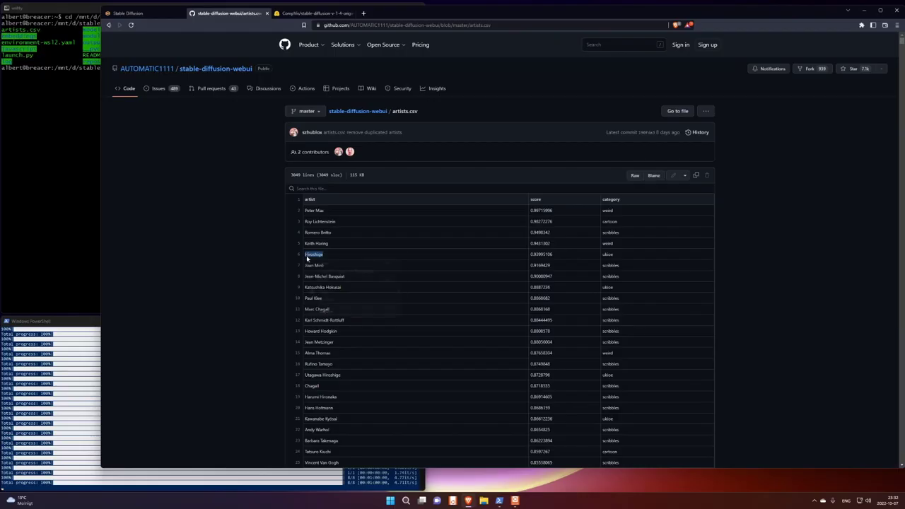
{"action": "right_click", "coordinate": [62, 262]}
{"action": "left_click", "coordinate": [322, 263]}
Delete 'Roy Lichtenstein' from the end of the img2img prompt and close the web UI tab
{"action": "left_click", "coordinate": [127, 14]}
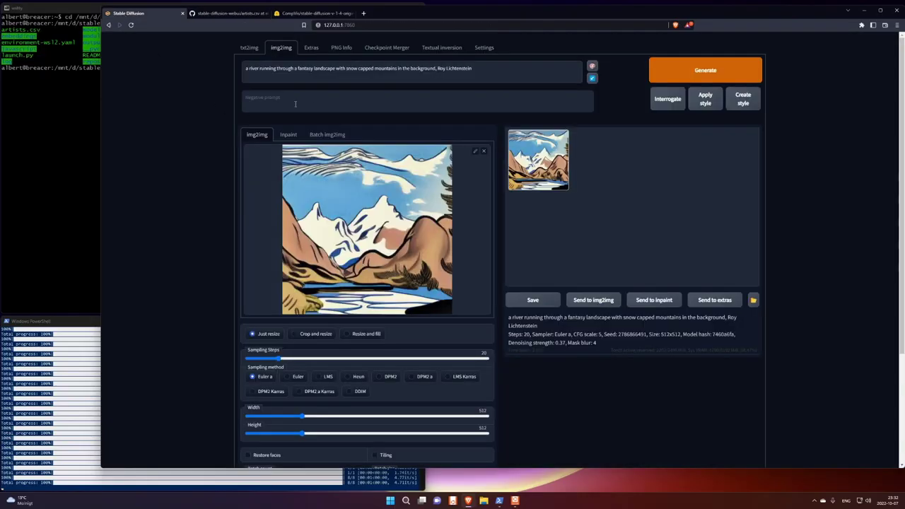
{"action": "left_click_drag", "start_coordinate": [485, 78], "coordinate": [439, 72]}
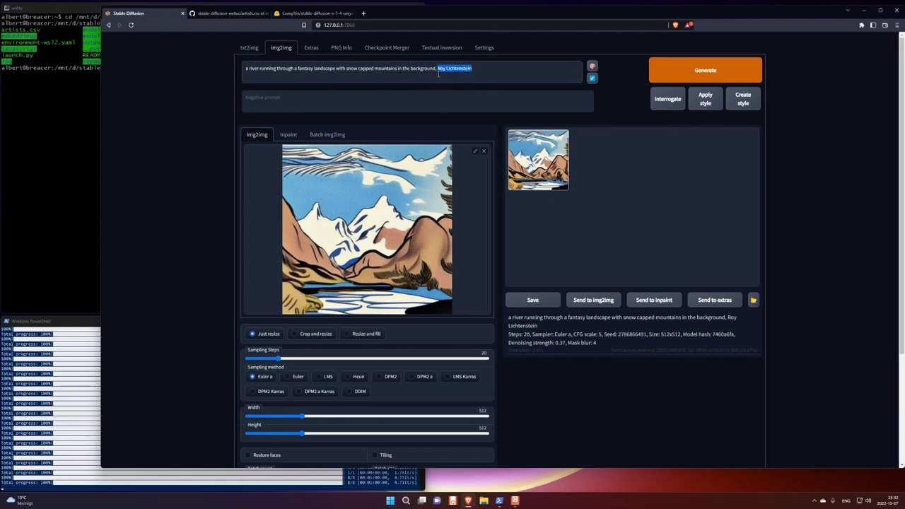
{"action": "key", "text": "BackSpace"}
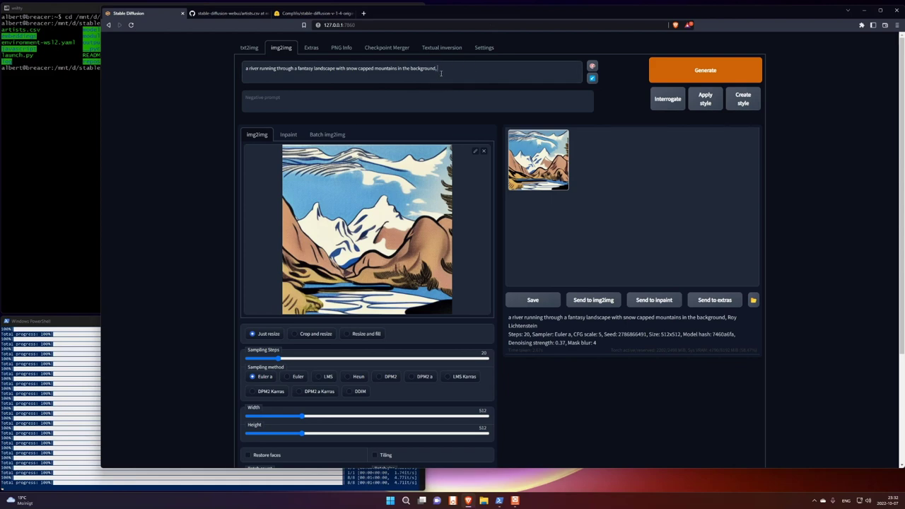
{"action": "key", "text": "ctrl+w"}
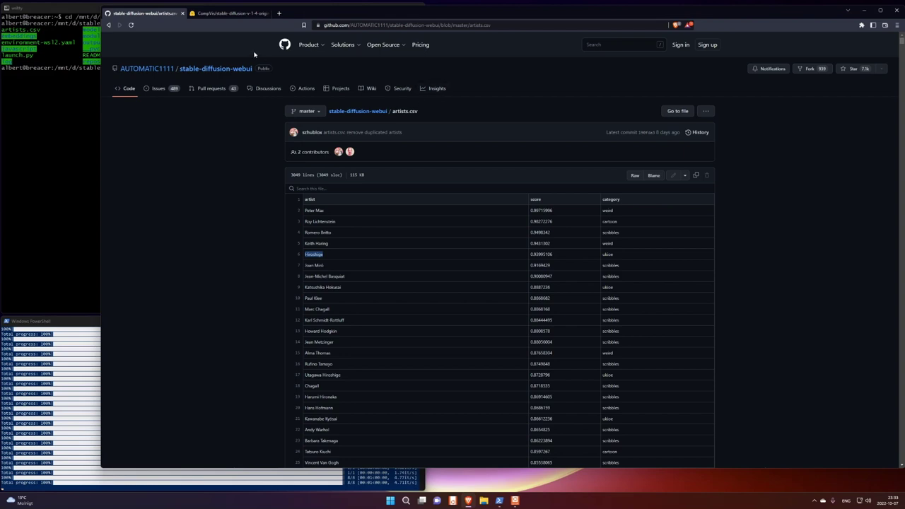
Close the Hugging Face page and reopen the web UI at 127.0.0.1:7860 in a new tab
{"action": "left_click", "coordinate": [229, 13]}
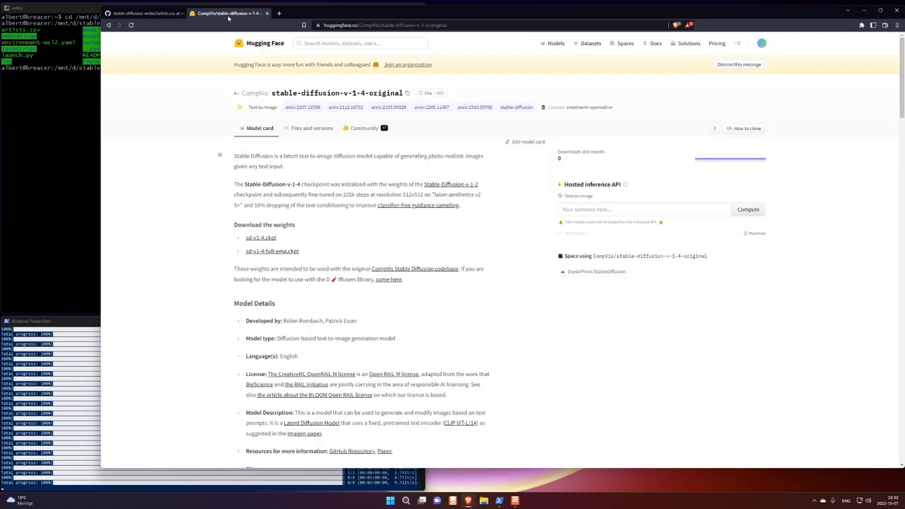
{"action": "left_click", "coordinate": [266, 14]}
{"action": "left_click", "coordinate": [331, 23]}
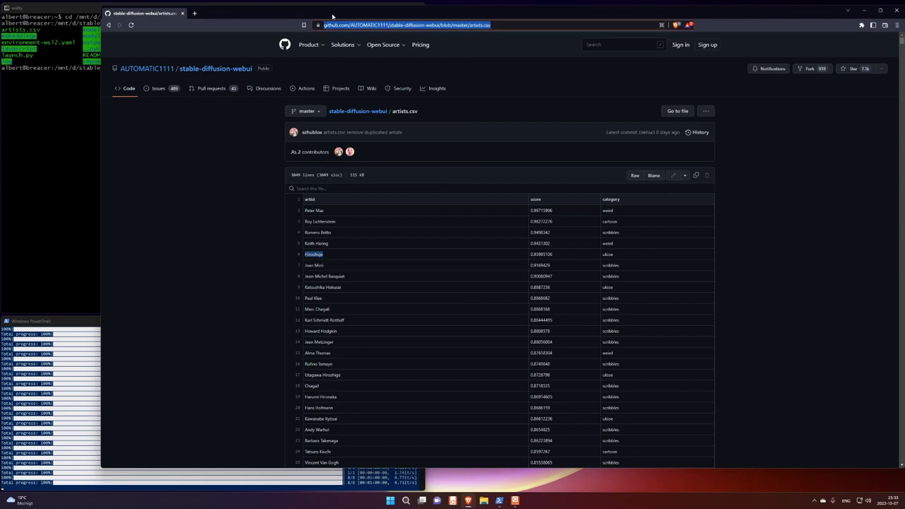
{"action": "left_click", "coordinate": [195, 14]}
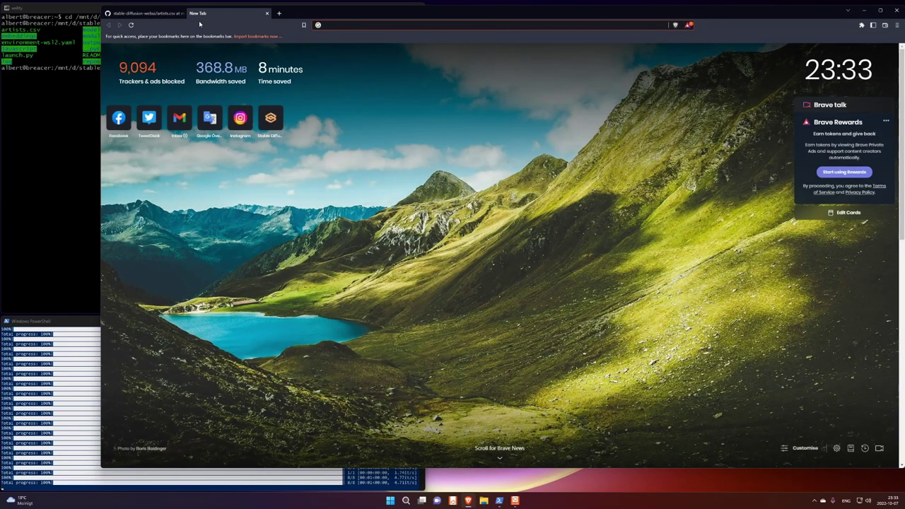
{"action": "type", "text": "127.0.0.1:7860"}
{"action": "key", "text": "Return"}
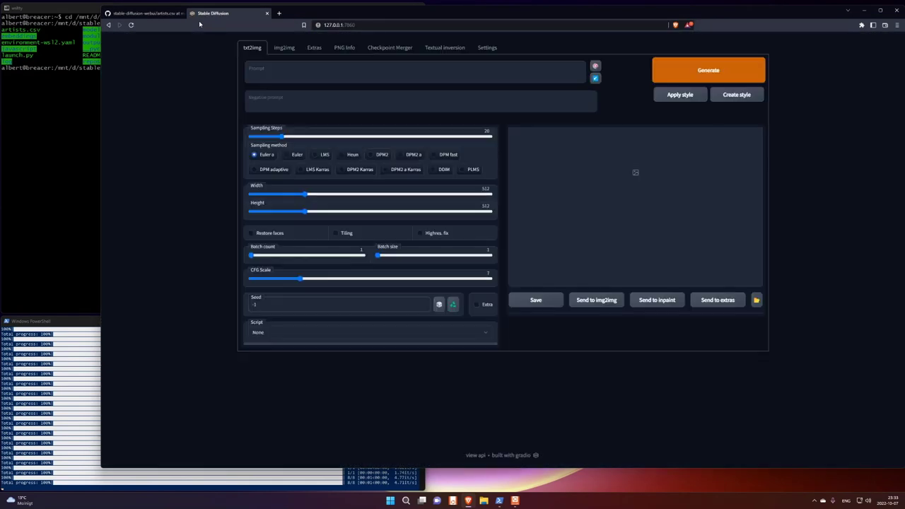
In img2img, load the Mona Lisa as the source image, discarding the briefly loaded witcher image
{"action": "left_click", "coordinate": [284, 51]}
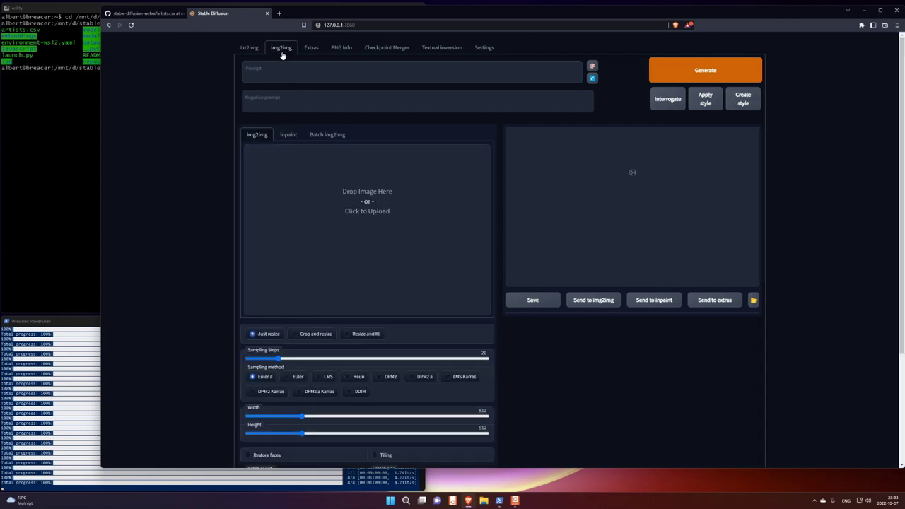
{"action": "left_click", "coordinate": [371, 203]}
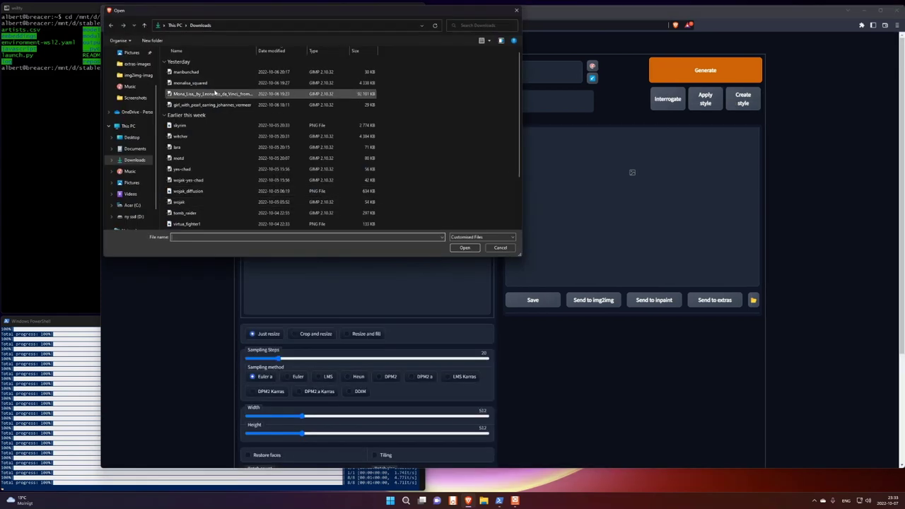
{"action": "left_click", "coordinate": [214, 135]}
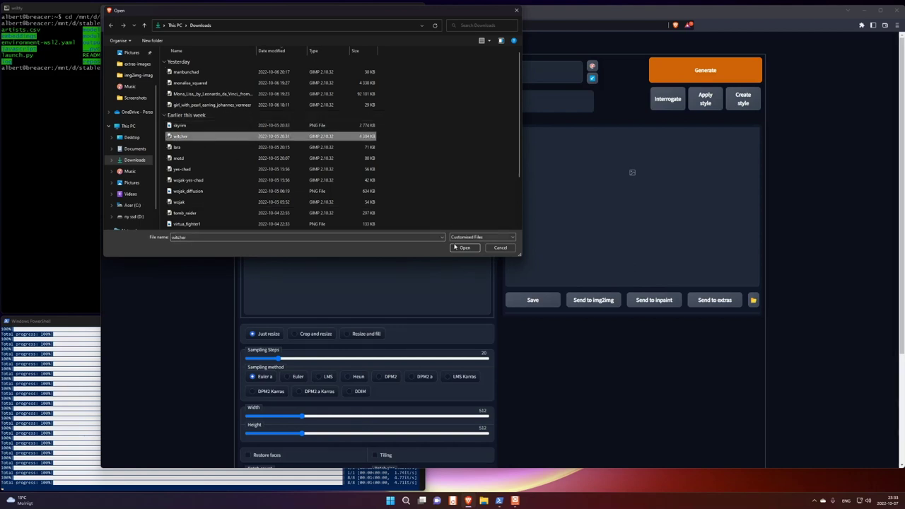
{"action": "left_click", "coordinate": [457, 248]}
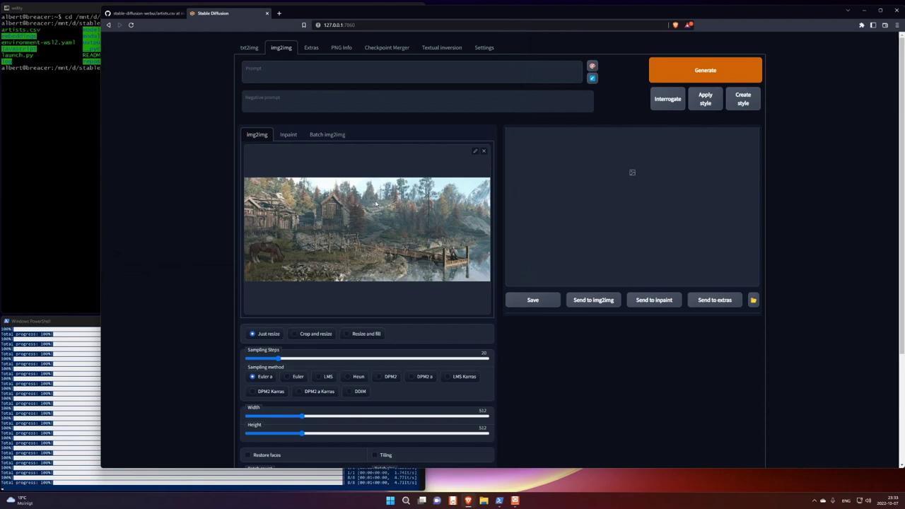
{"action": "left_click", "coordinate": [484, 151]}
{"action": "left_click", "coordinate": [379, 189]}
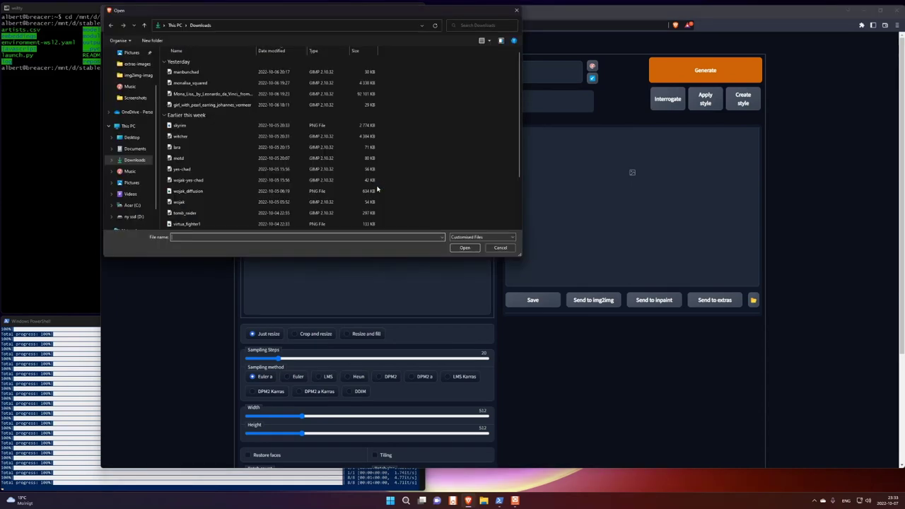
{"action": "double_click", "coordinate": [195, 84]}
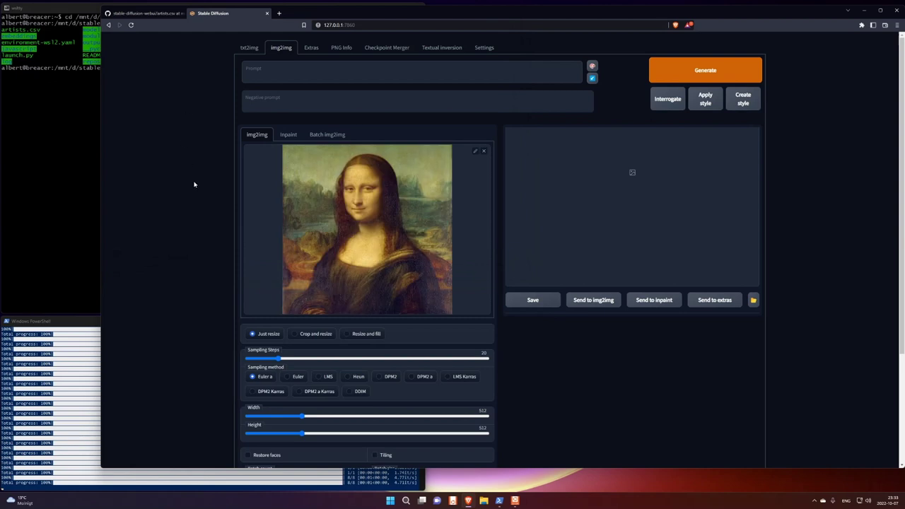
Interrogate the Mona Lisa to caption it, checking progress in the PowerShell log
{"action": "left_click", "coordinate": [666, 99]}
{"action": "left_click", "coordinate": [77, 323]}
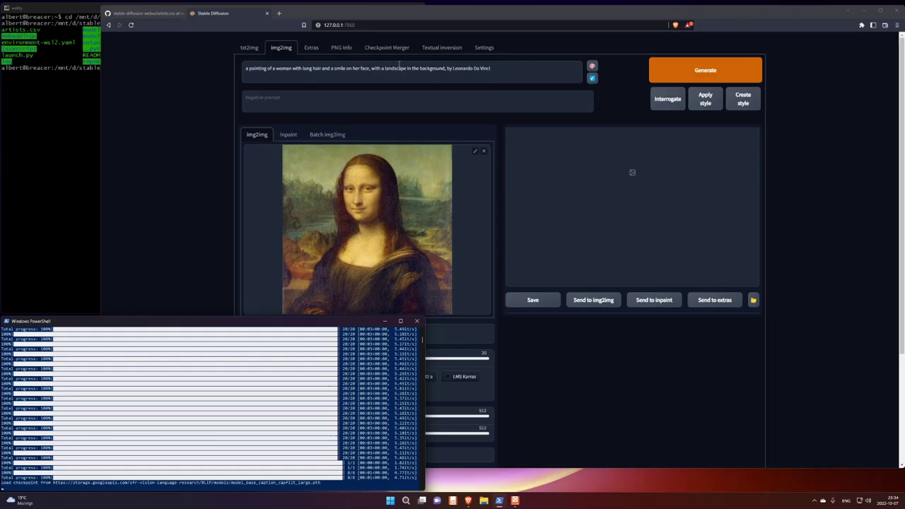
{"action": "left_click", "coordinate": [396, 70]}
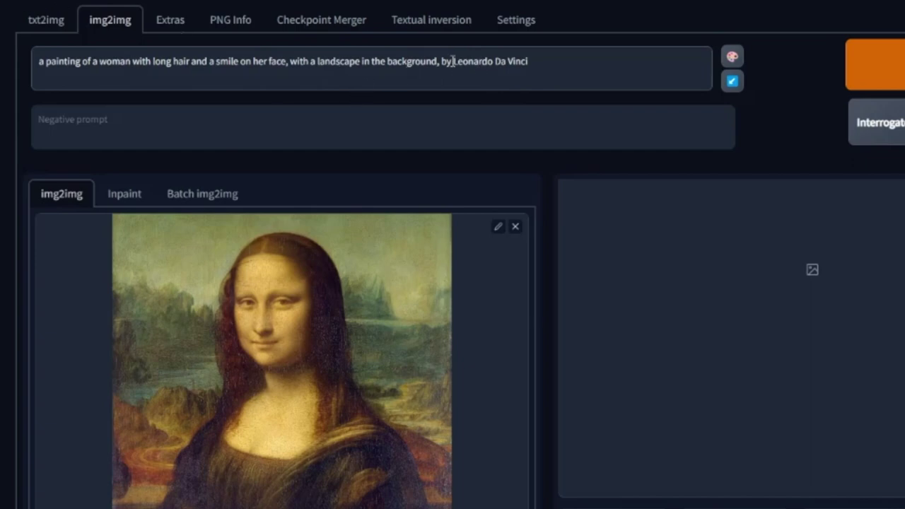
Replace 'Leonardo Da Vinci' in the prompt with the pasted 'Hiroshige'
{"action": "left_click_drag", "start_coordinate": [453, 61], "coordinate": [557, 66]}
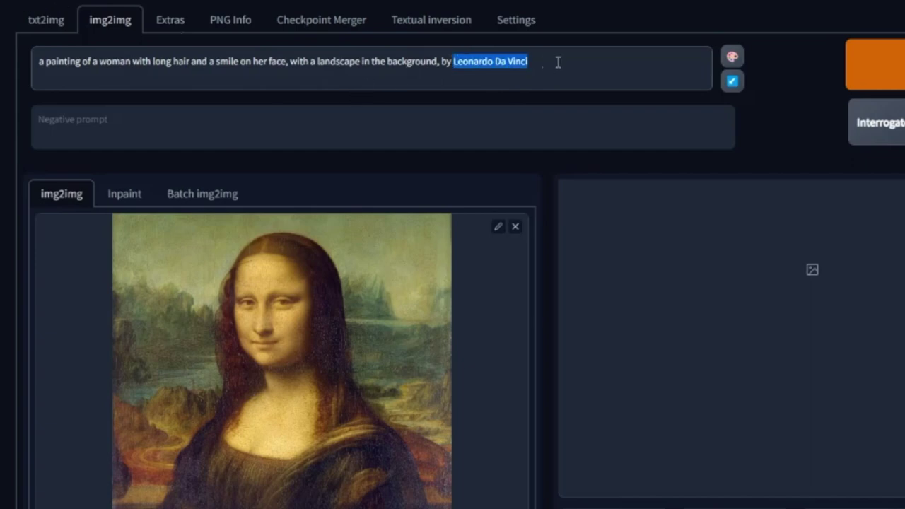
{"action": "key", "text": "BackSpace"}
{"action": "right_click", "coordinate": [493, 69]}
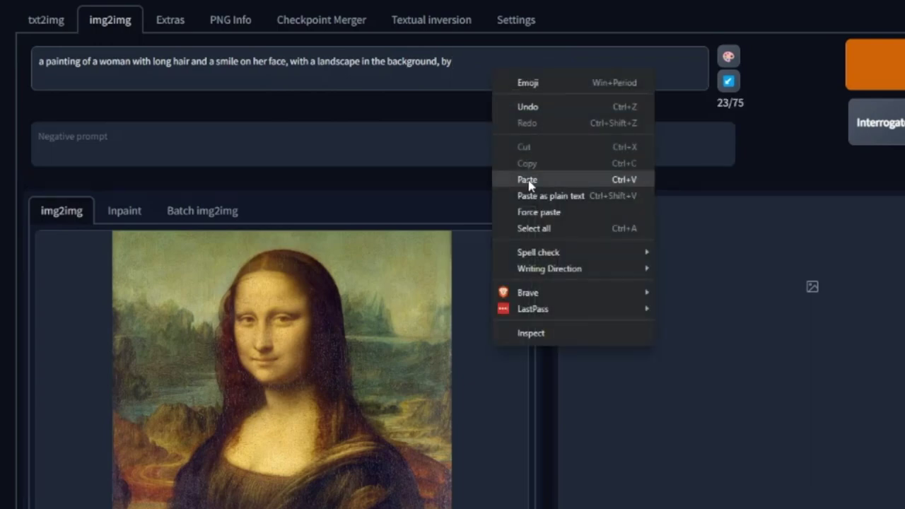
{"action": "left_click", "coordinate": [527, 179]}
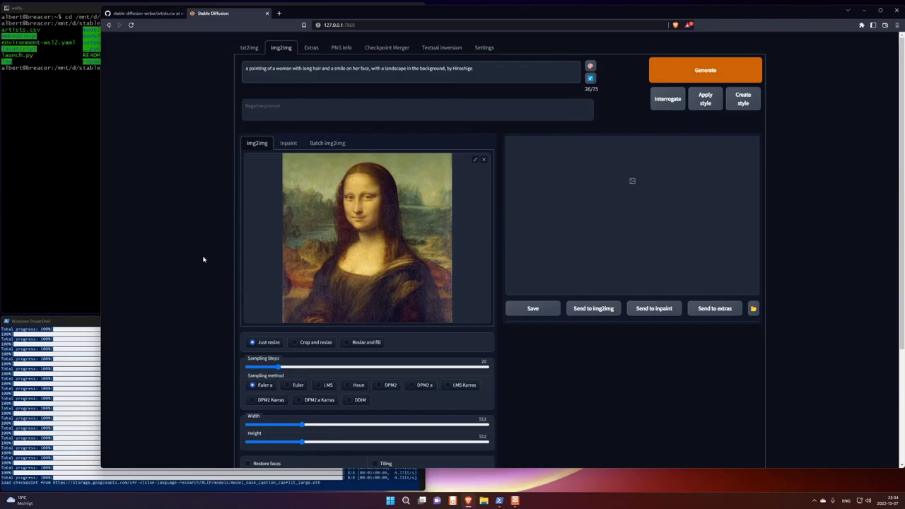
Lower CFG scale from 7 to 5 and denoising strength from 0.75 to 0.6
{"action": "scroll", "coordinate": [205, 262], "scroll_direction": "down", "scroll_amount": 3}
{"action": "left_click_drag", "start_coordinate": [298, 403], "coordinate": [281, 404]}
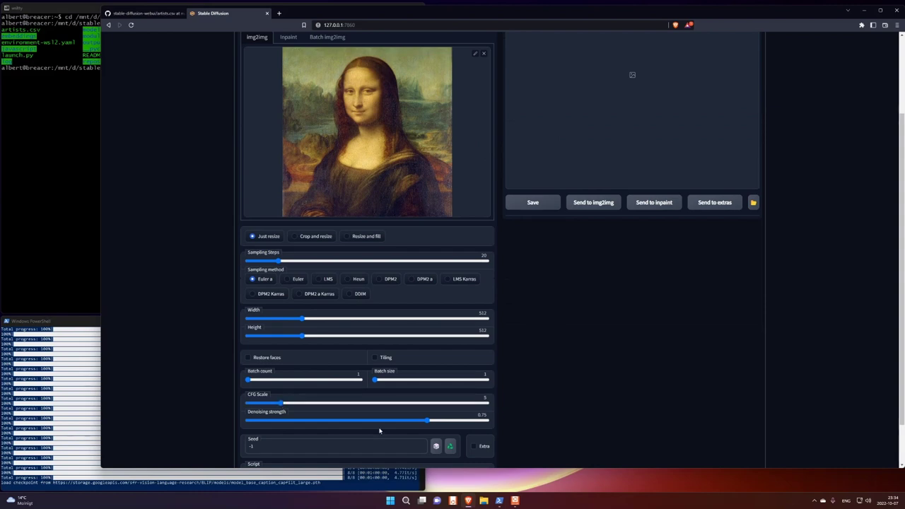
{"action": "left_click_drag", "start_coordinate": [387, 423], "coordinate": [391, 422]}
{"action": "scroll", "coordinate": [572, 396], "scroll_direction": "up", "scroll_amount": 2}
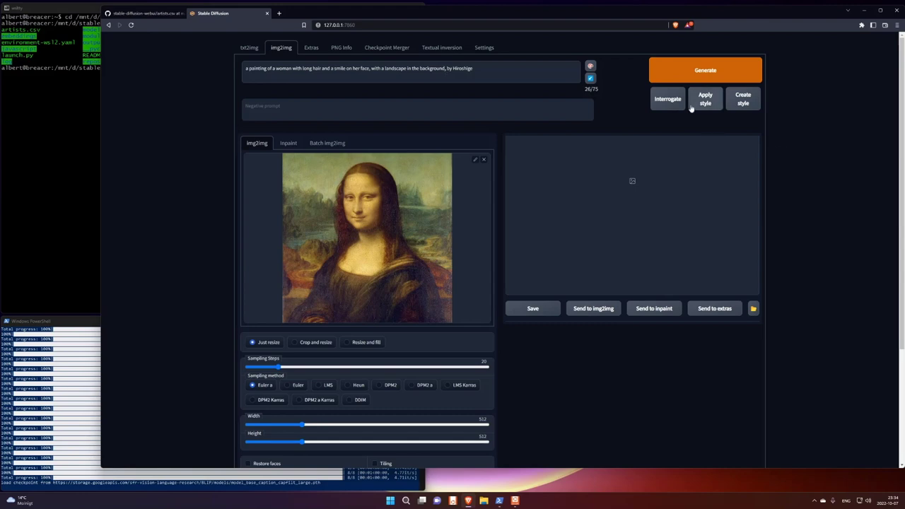
Generate three Hiroshige-style img2img variations of the Mona Lisa
{"action": "left_click", "coordinate": [702, 74]}
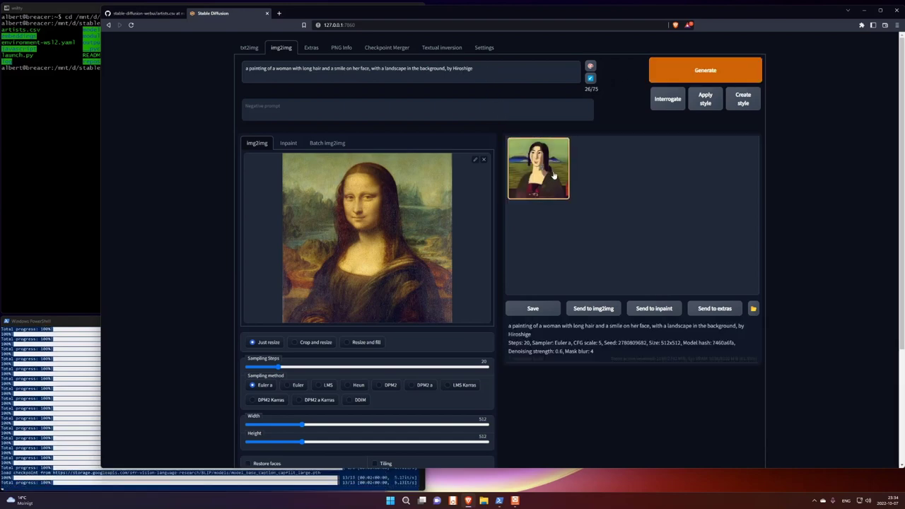
{"action": "left_click", "coordinate": [705, 72]}
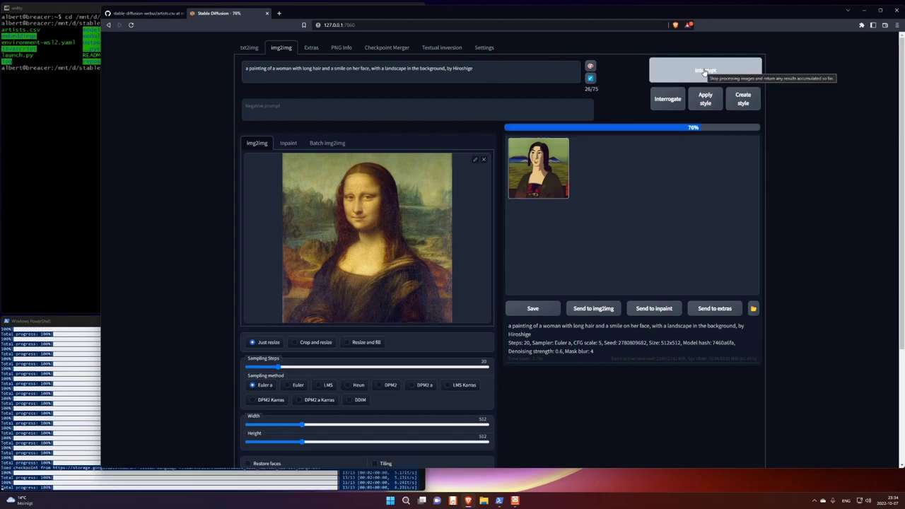
{"action": "left_click", "coordinate": [705, 73]}
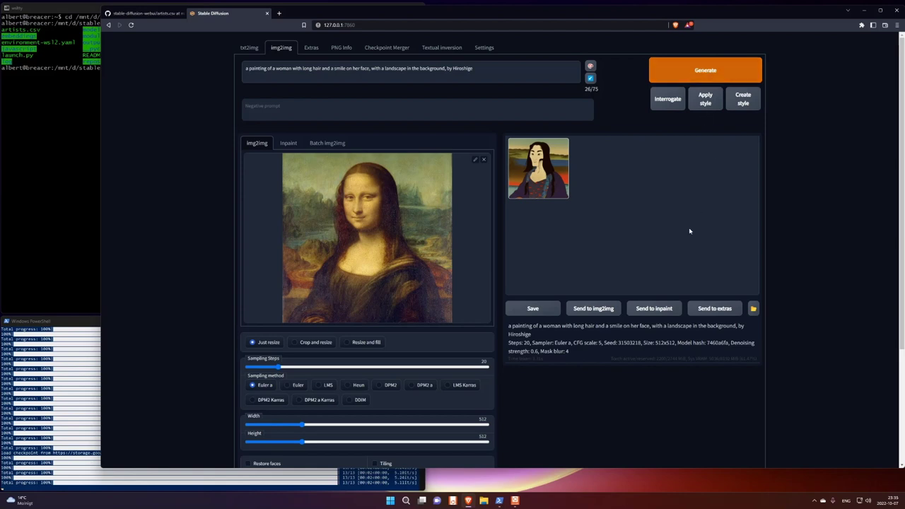
{"action": "scroll", "coordinate": [646, 237], "scroll_direction": "down", "scroll_amount": 1}
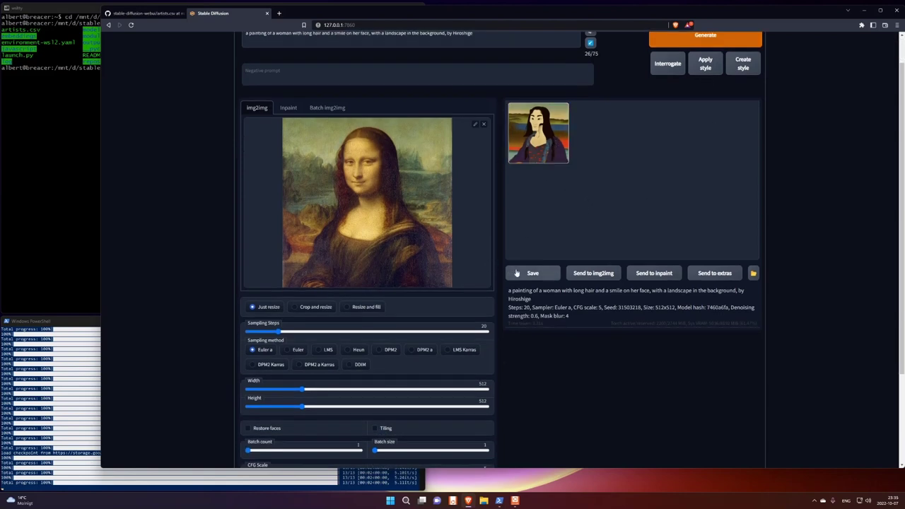
In Inpaint, load monalisa_squared and paint a mask over the whole face
{"action": "left_click", "coordinate": [290, 110]}
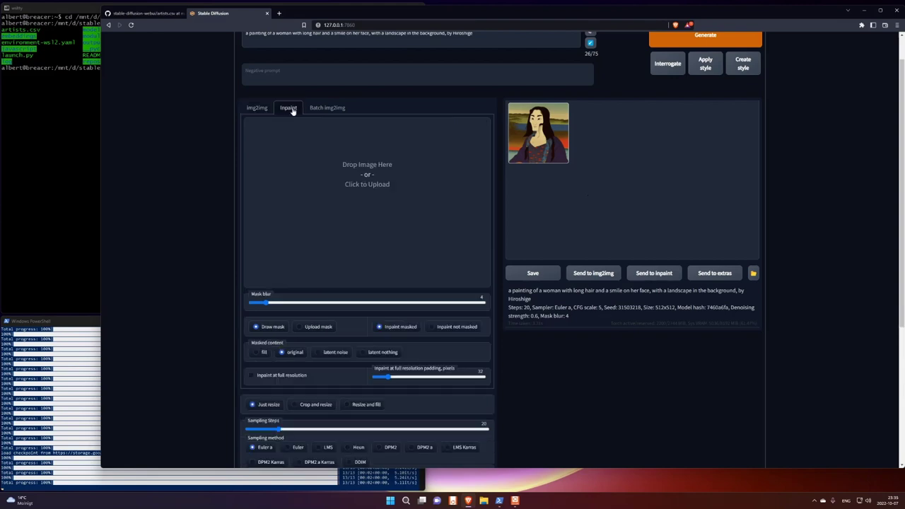
{"action": "left_click", "coordinate": [363, 177]}
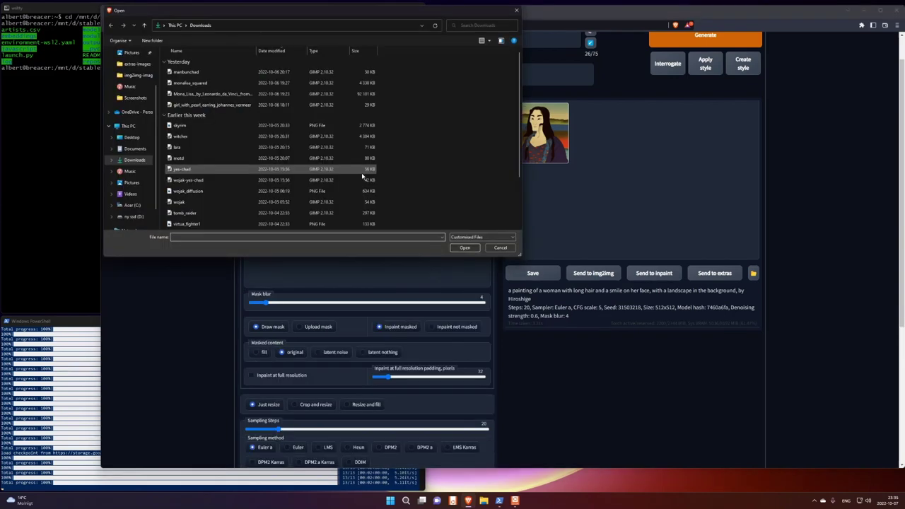
{"action": "double_click", "coordinate": [203, 86]}
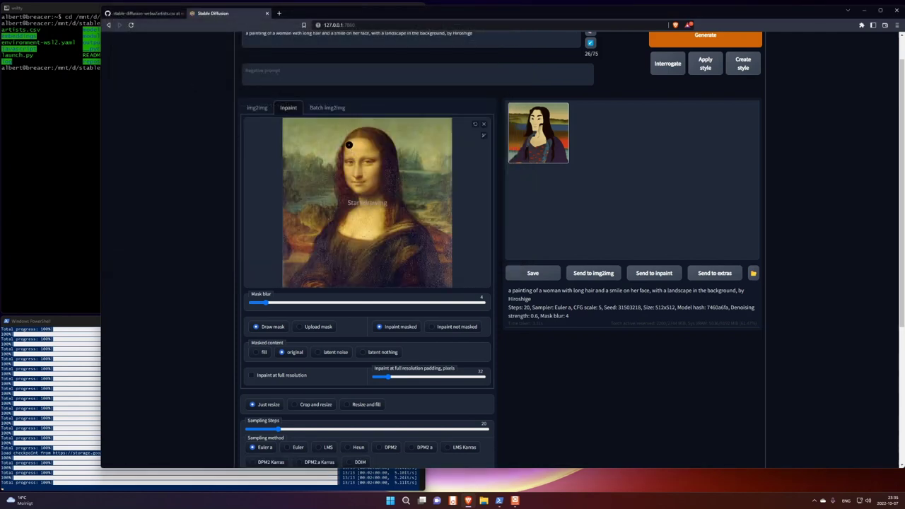
{"action": "mouse_move", "coordinate": [349, 145]}
{"action": "left_mouse_down"}
{"action": "mouse_move", "coordinate": [360, 138]}
{"action": "mouse_move", "coordinate": [376, 146]}
{"action": "mouse_move", "coordinate": [384, 168]}
{"action": "left_mouse_up"}
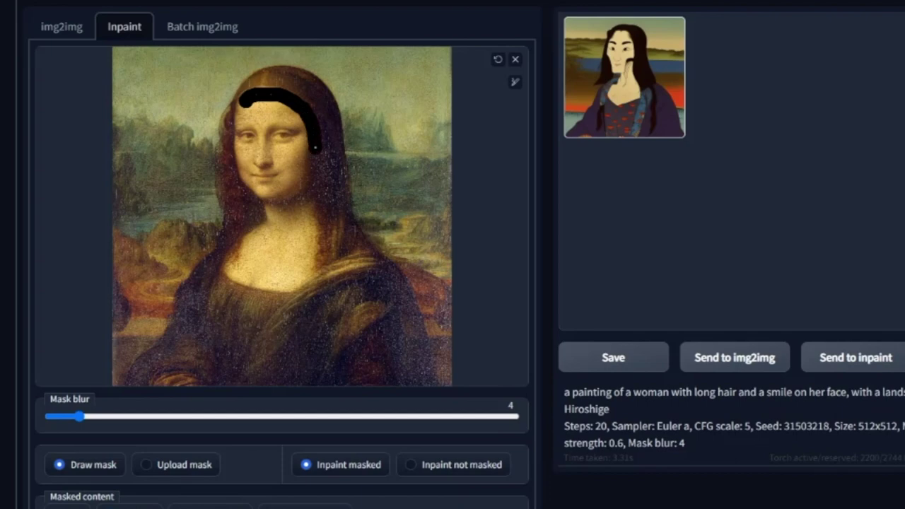
{"action": "mouse_move", "coordinate": [316, 147]}
{"action": "left_mouse_down"}
{"action": "mouse_move", "coordinate": [283, 198]}
{"action": "mouse_move", "coordinate": [259, 200]}
{"action": "mouse_move", "coordinate": [242, 168]}
{"action": "mouse_move", "coordinate": [243, 102]}
{"action": "mouse_move", "coordinate": [294, 113]}
{"action": "mouse_move", "coordinate": [299, 134]}
{"action": "mouse_move", "coordinate": [299, 166]}
{"action": "mouse_move", "coordinate": [282, 185]}
{"action": "mouse_move", "coordinate": [262, 185]}
{"action": "mouse_move", "coordinate": [246, 120]}
{"action": "mouse_move", "coordinate": [256, 111]}
{"action": "mouse_move", "coordinate": [290, 126]}
{"action": "mouse_move", "coordinate": [290, 154]}
{"action": "mouse_move", "coordinate": [263, 168]}
{"action": "mouse_move", "coordinate": [254, 132]}
{"action": "mouse_move", "coordinate": [270, 121]}
{"action": "mouse_move", "coordinate": [271, 155]}
{"action": "left_mouse_up"}
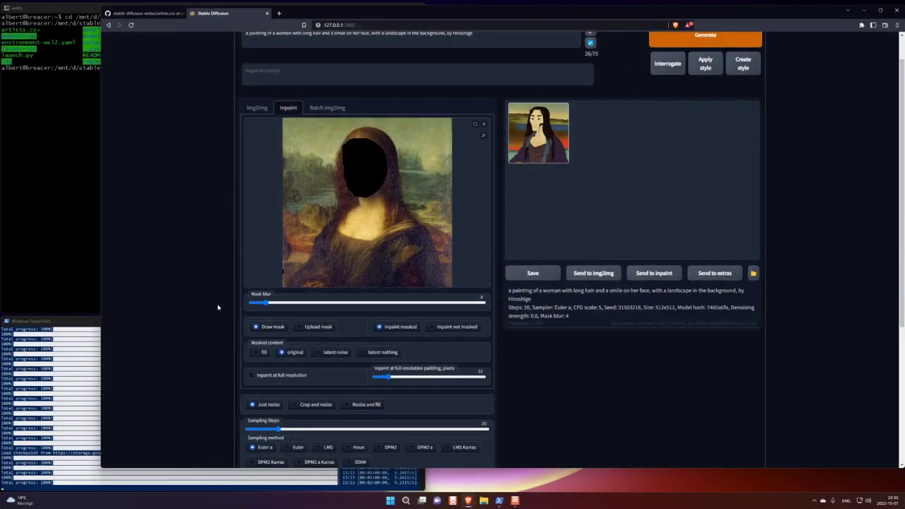
{"action": "scroll", "coordinate": [433, 87], "scroll_direction": "up", "scroll_amount": 1}
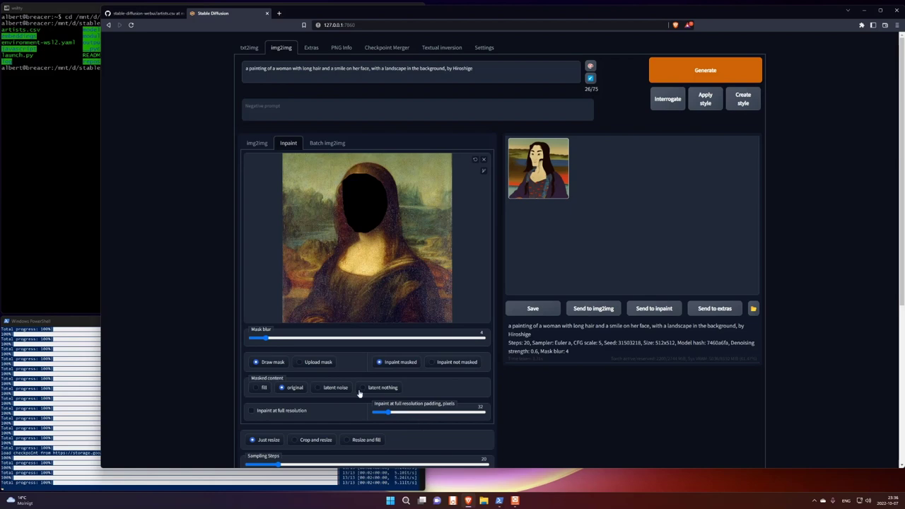
{"action": "scroll", "coordinate": [215, 372], "scroll_direction": "down", "scroll_amount": 5}
{"action": "scroll", "coordinate": [216, 372], "scroll_direction": "up", "scroll_amount": 5}
Generate two inpainted faces, enlarging the first result to inspect it
{"action": "left_click", "coordinate": [699, 73]}
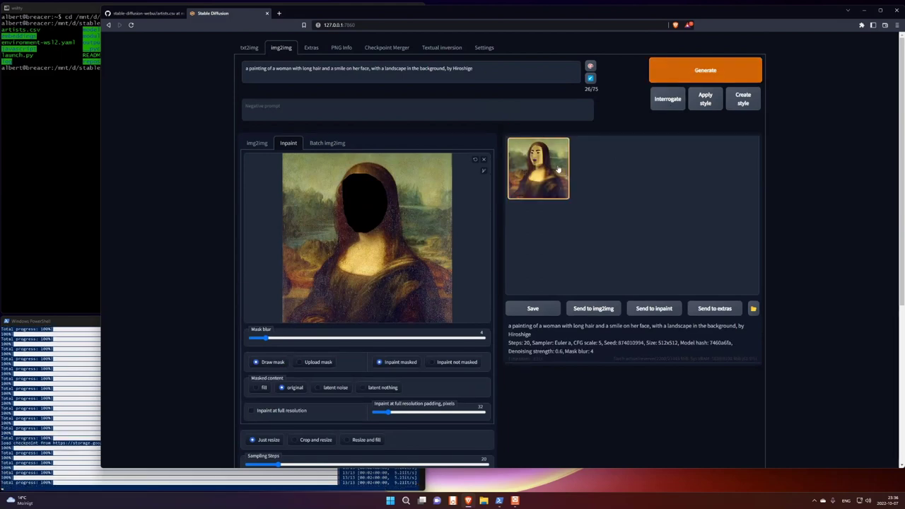
{"action": "left_click", "coordinate": [554, 172]}
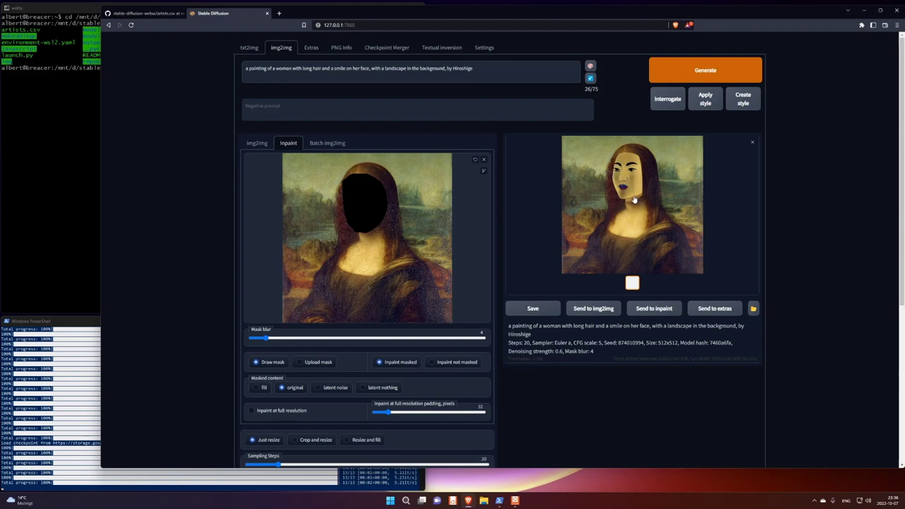
{"action": "left_click", "coordinate": [693, 78]}
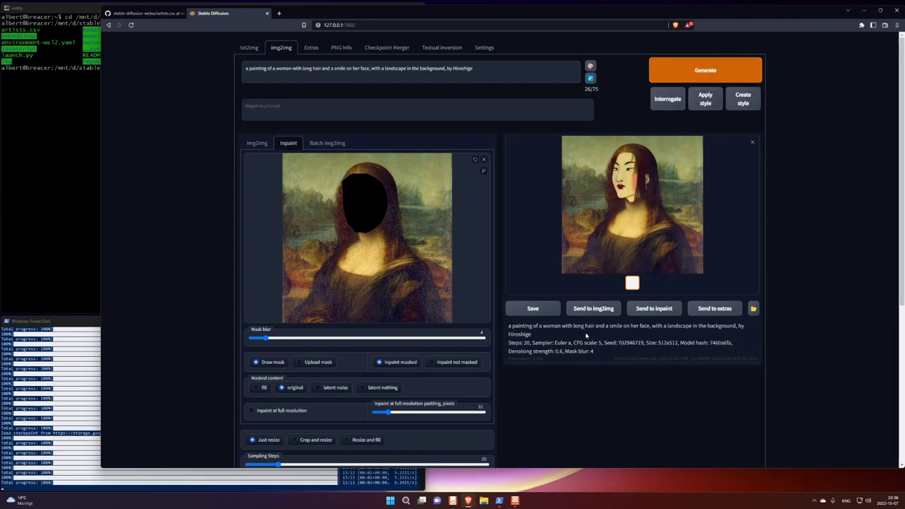
Raise CFG scale from 5 to 12 and generate an inpainted face
{"action": "scroll", "coordinate": [619, 392], "scroll_direction": "down", "scroll_amount": 4}
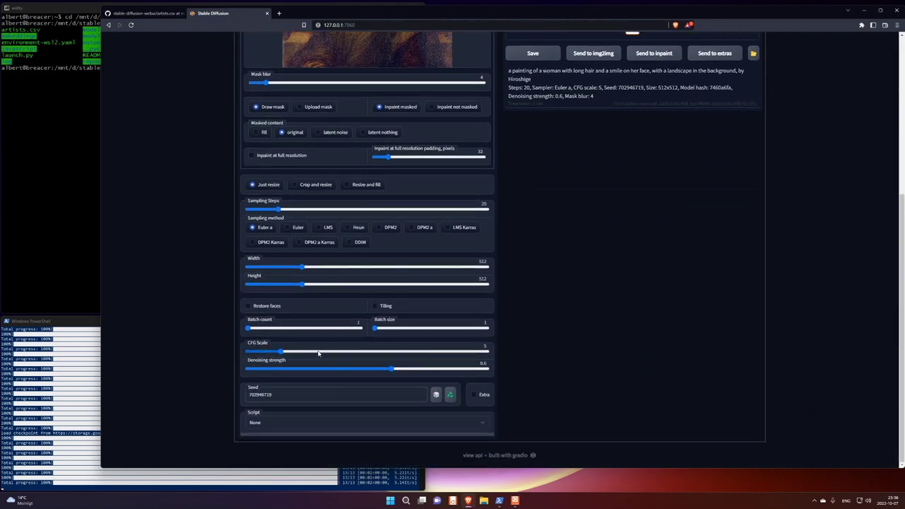
{"action": "left_click_drag", "start_coordinate": [320, 353], "coordinate": [340, 352]}
{"action": "scroll", "coordinate": [643, 274], "scroll_direction": "up", "scroll_amount": 4}
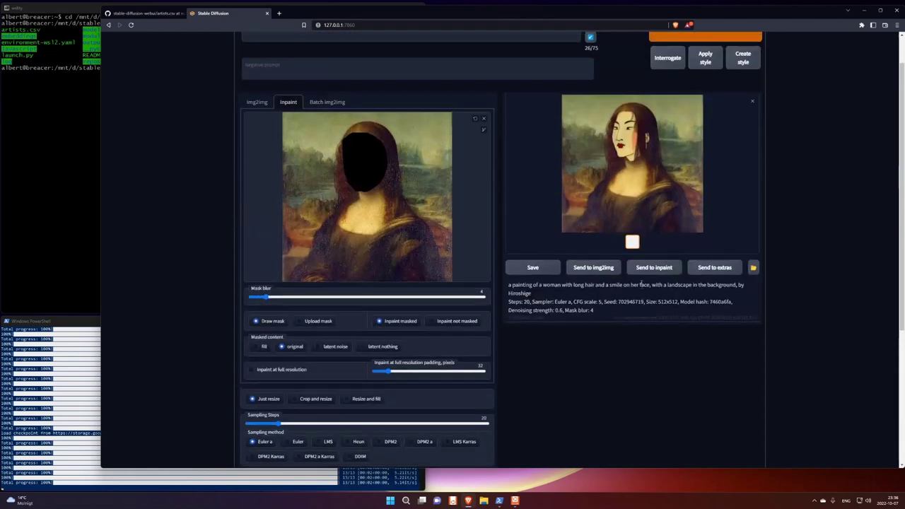
{"action": "left_click", "coordinate": [697, 69]}
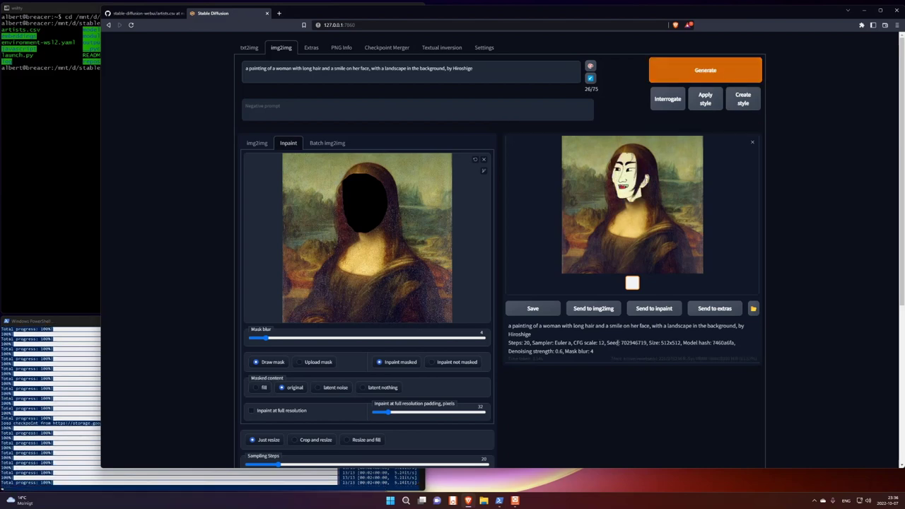
Regenerate at lower CFG scales, 2.5 and then 3
{"action": "scroll", "coordinate": [584, 403], "scroll_direction": "down", "scroll_amount": 3}
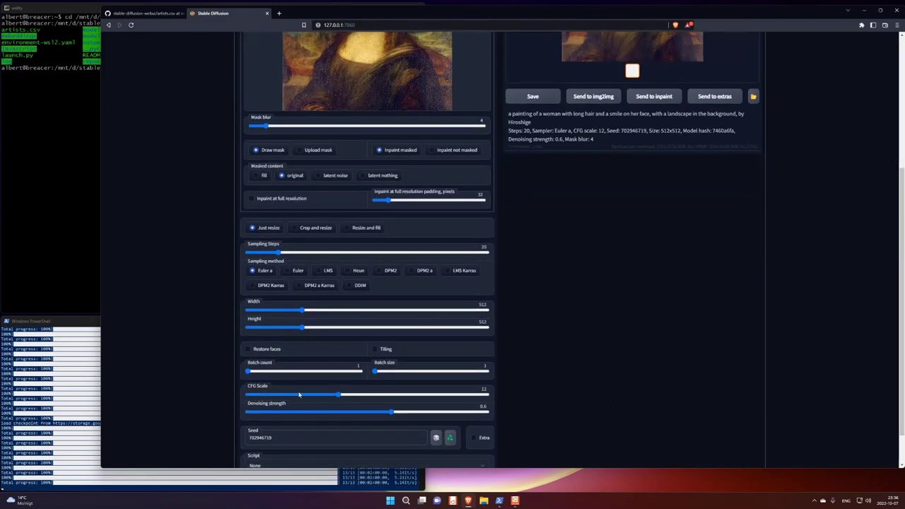
{"action": "scroll", "coordinate": [659, 277], "scroll_direction": "up", "scroll_amount": 3}
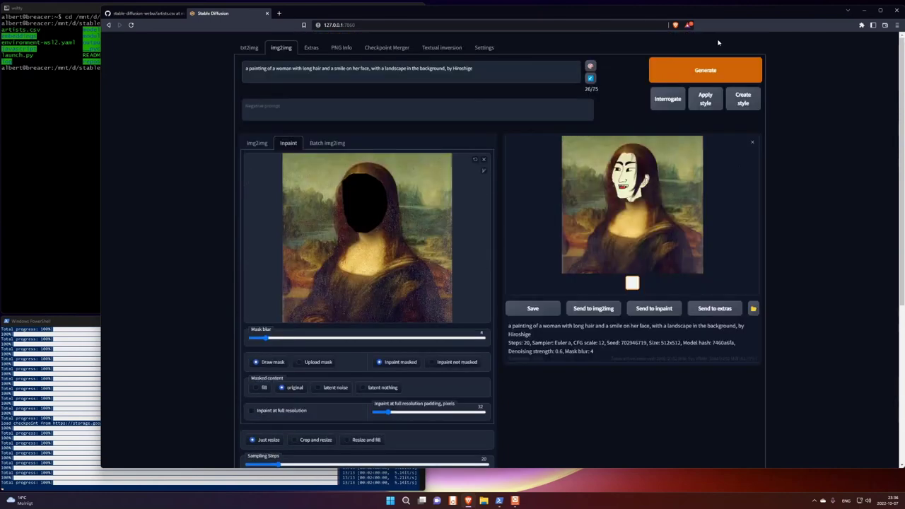
{"action": "left_click", "coordinate": [713, 69]}
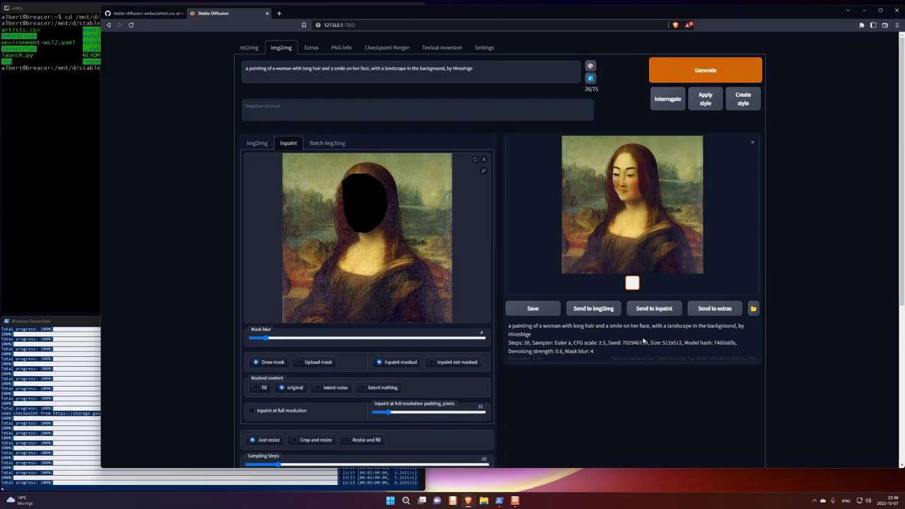
{"action": "scroll", "coordinate": [605, 396], "scroll_direction": "down", "scroll_amount": 1}
{"action": "scroll", "coordinate": [605, 396], "scroll_direction": "down", "scroll_amount": 5}
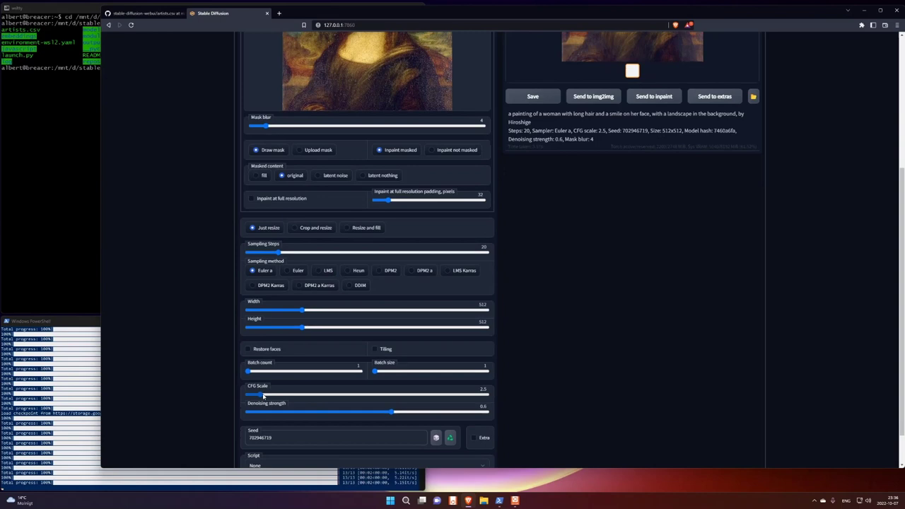
{"action": "scroll", "coordinate": [616, 283], "scroll_direction": "up", "scroll_amount": 5}
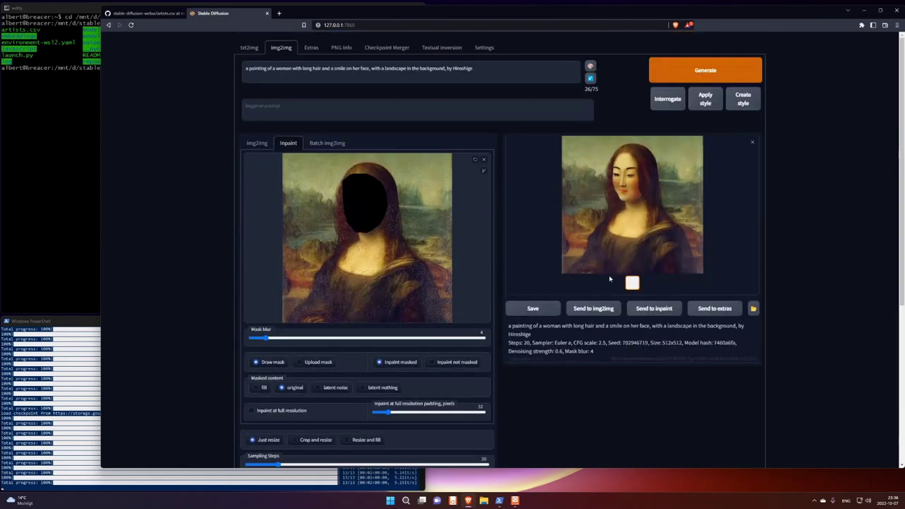
{"action": "left_click", "coordinate": [698, 63]}
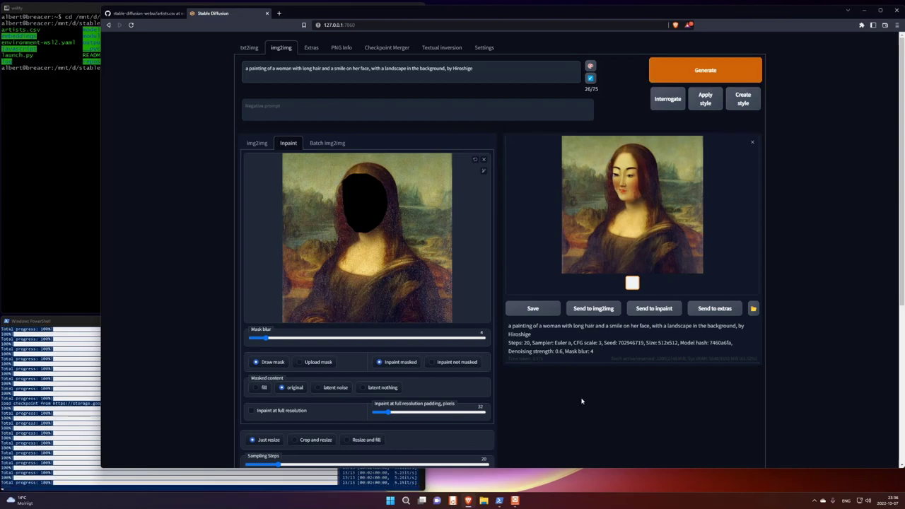
{"action": "scroll", "coordinate": [584, 397], "scroll_direction": "down", "scroll_amount": 3}
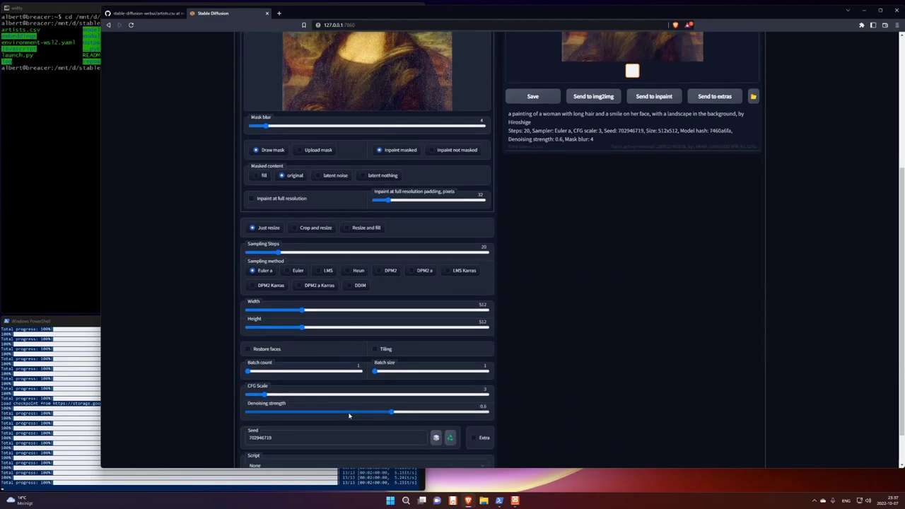
{"action": "scroll", "coordinate": [596, 378], "scroll_direction": "up", "scroll_amount": 3}
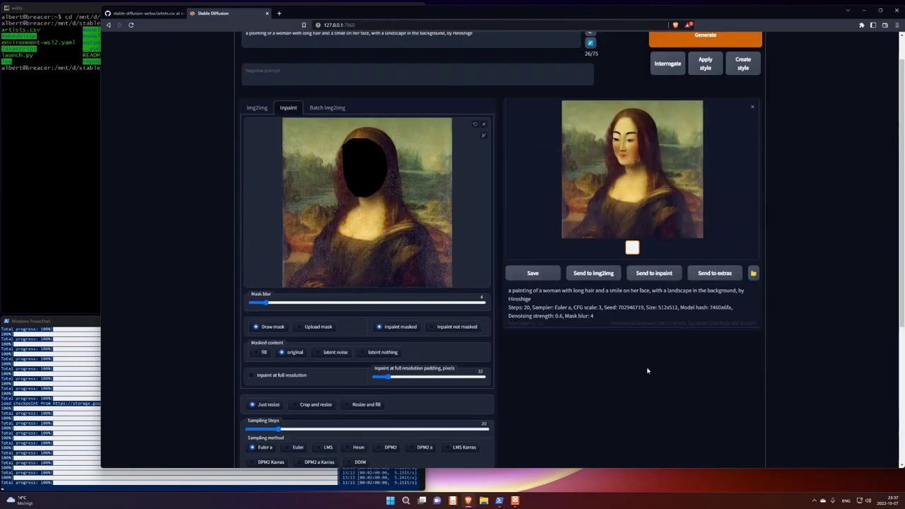
{"action": "left_click", "coordinate": [694, 40]}
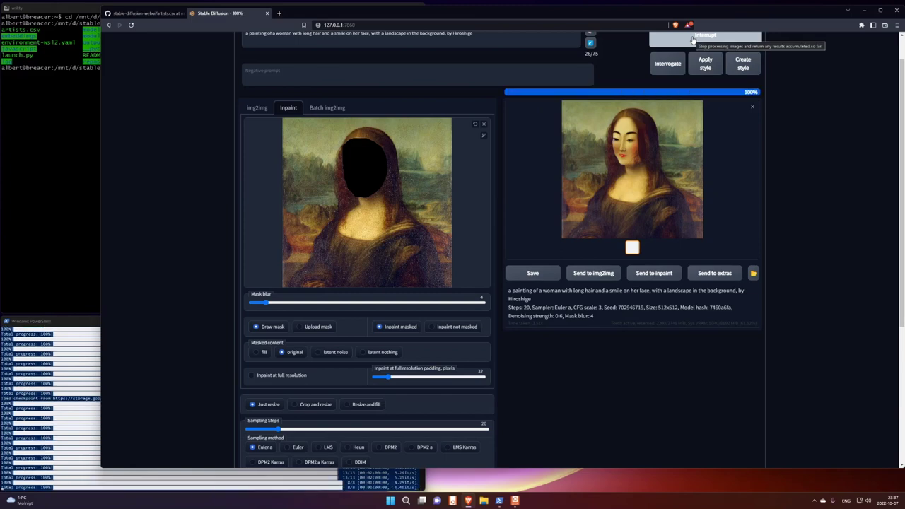
{"action": "scroll", "coordinate": [599, 382], "scroll_direction": "down", "scroll_amount": 1}
{"action": "scroll", "coordinate": [599, 382], "scroll_direction": "down", "scroll_amount": 3}
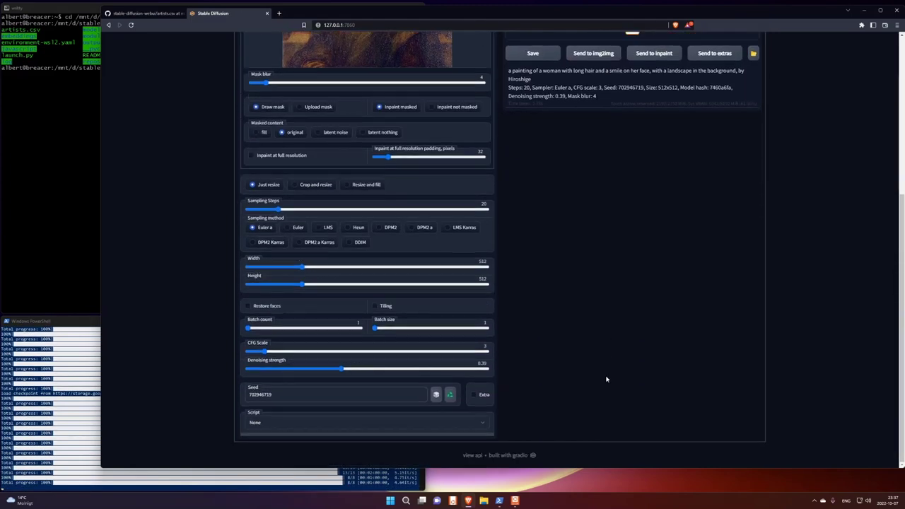
{"action": "scroll", "coordinate": [594, 355], "scroll_direction": "up", "scroll_amount": 4}
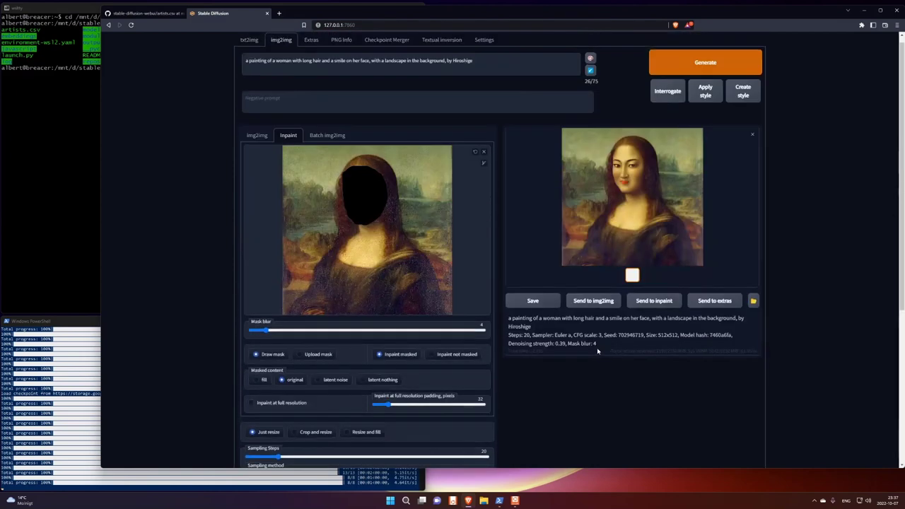
{"action": "left_click", "coordinate": [696, 72]}
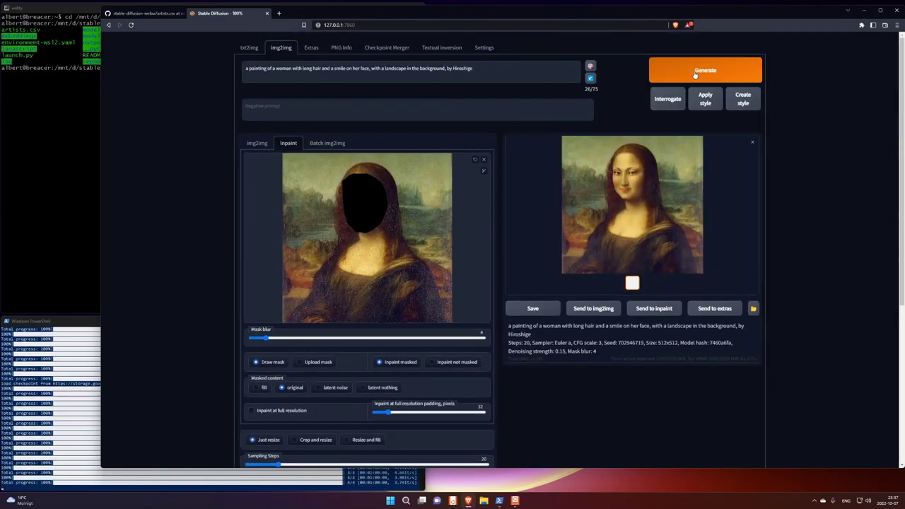
{"action": "scroll", "coordinate": [592, 411], "scroll_direction": "down", "scroll_amount": 3}
{"action": "left_click_drag", "start_coordinate": [284, 448], "coordinate": [405, 449]}
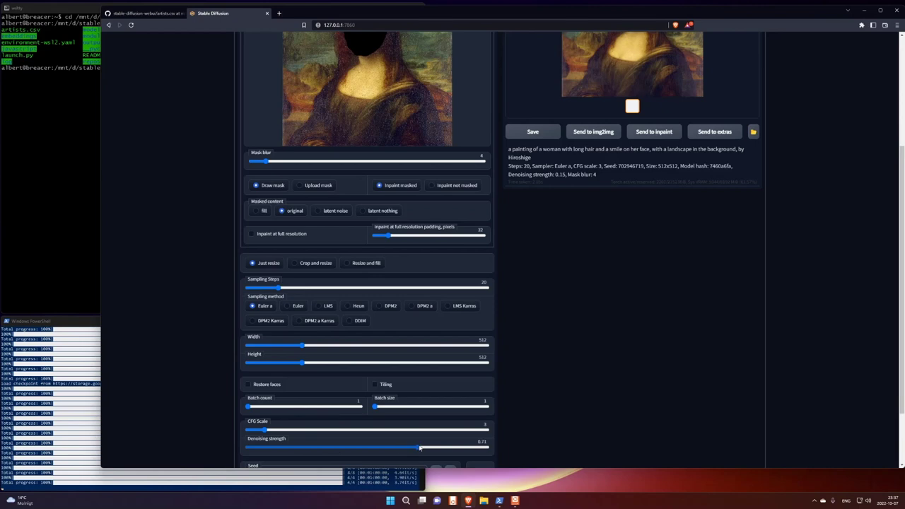
{"action": "scroll", "coordinate": [421, 449], "scroll_direction": "up", "scroll_amount": 3}
{"action": "left_click", "coordinate": [710, 76]}
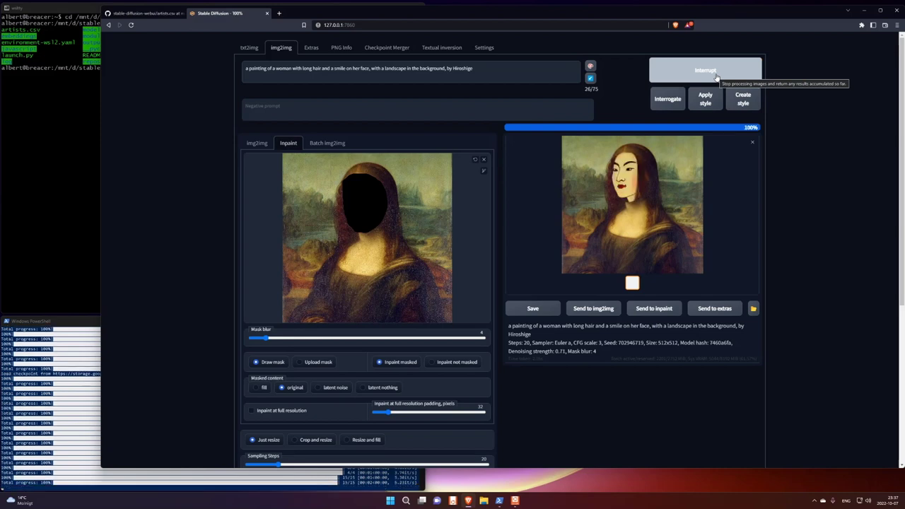
{"action": "scroll", "coordinate": [610, 339], "scroll_direction": "down", "scroll_amount": 4}
{"action": "scroll", "coordinate": [641, 245], "scroll_direction": "up", "scroll_amount": 3}
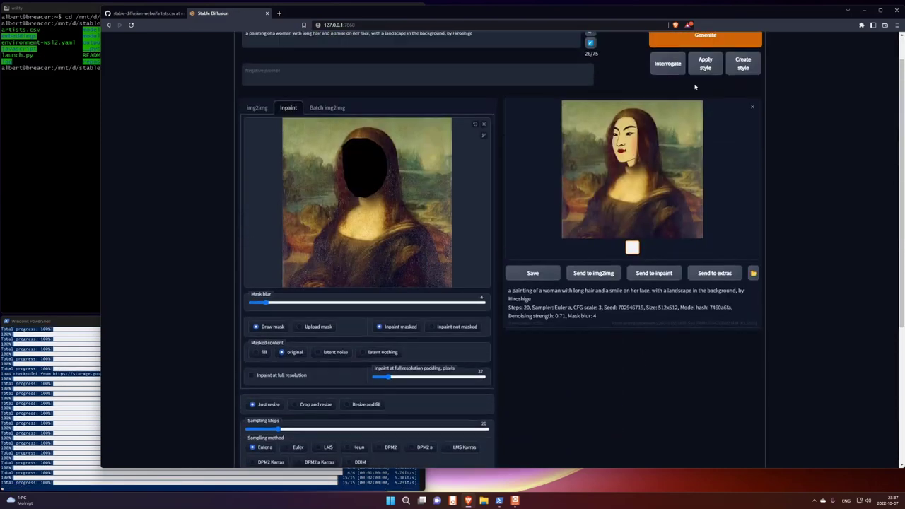
{"action": "left_click", "coordinate": [705, 39]}
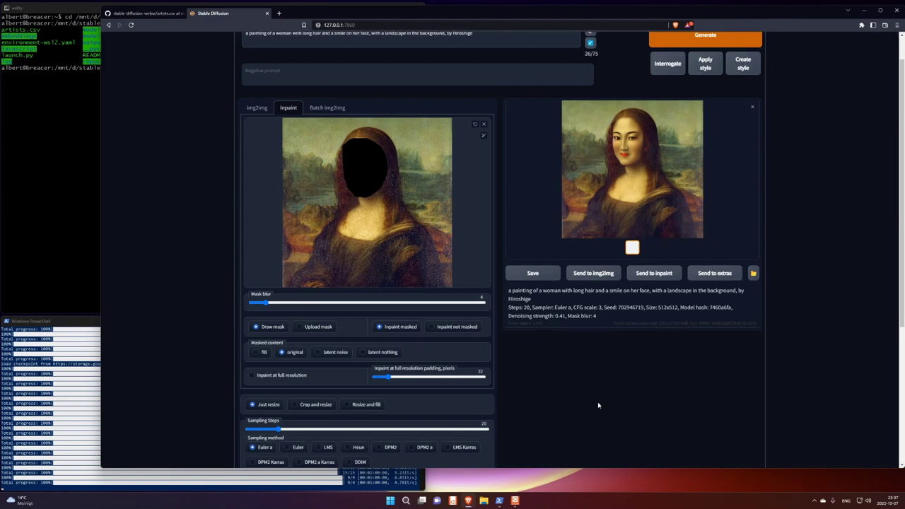
{"action": "scroll", "coordinate": [598, 405], "scroll_direction": "down", "scroll_amount": 2}
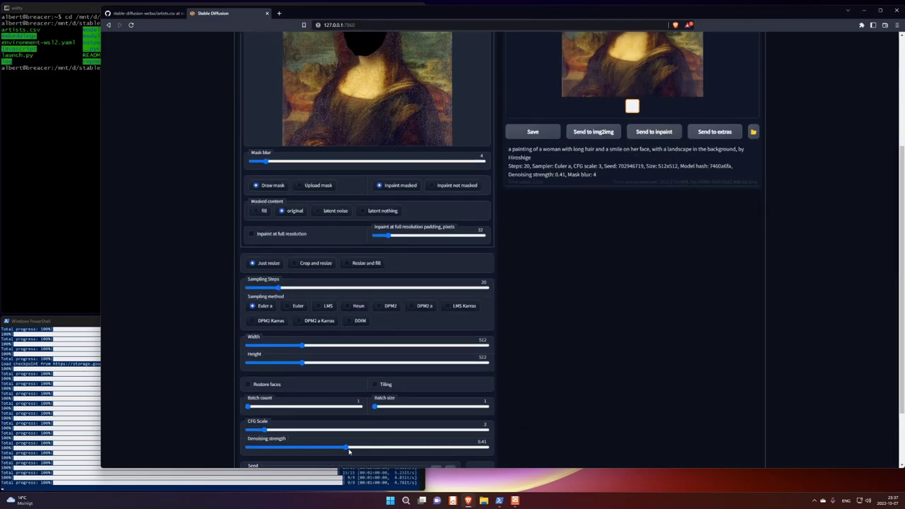
{"action": "scroll", "coordinate": [716, 58], "scroll_direction": "up", "scroll_amount": 3}
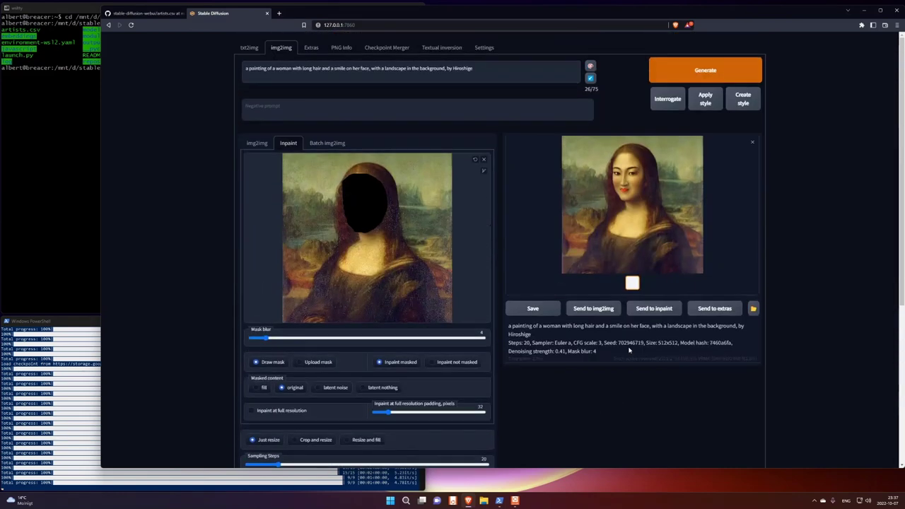
{"action": "left_click", "coordinate": [711, 70]}
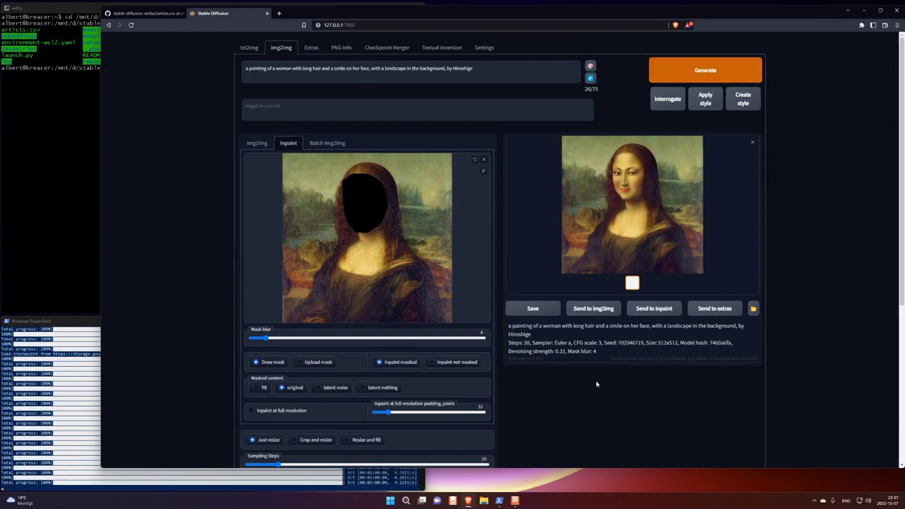
{"action": "left_click", "coordinate": [250, 50]}
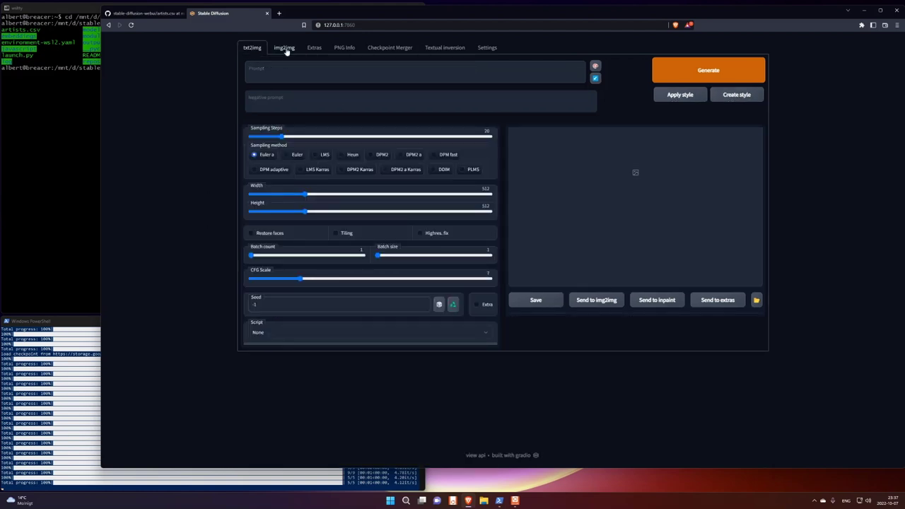
{"action": "left_click", "coordinate": [285, 48]}
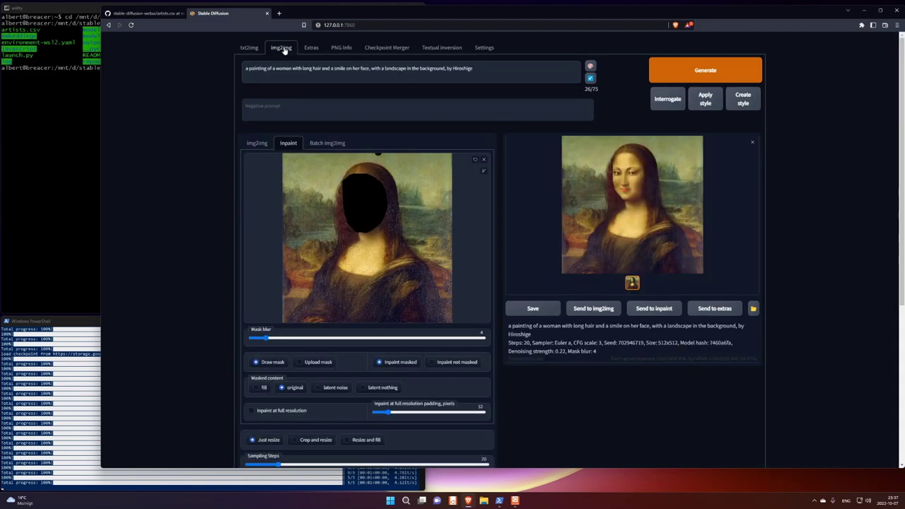
{"action": "left_click", "coordinate": [251, 146]}
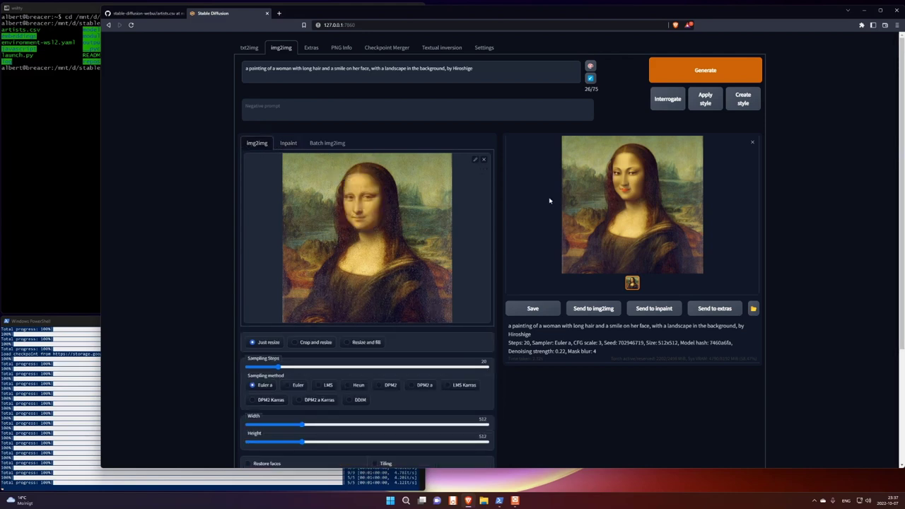
{"action": "left_click", "coordinate": [289, 144]}
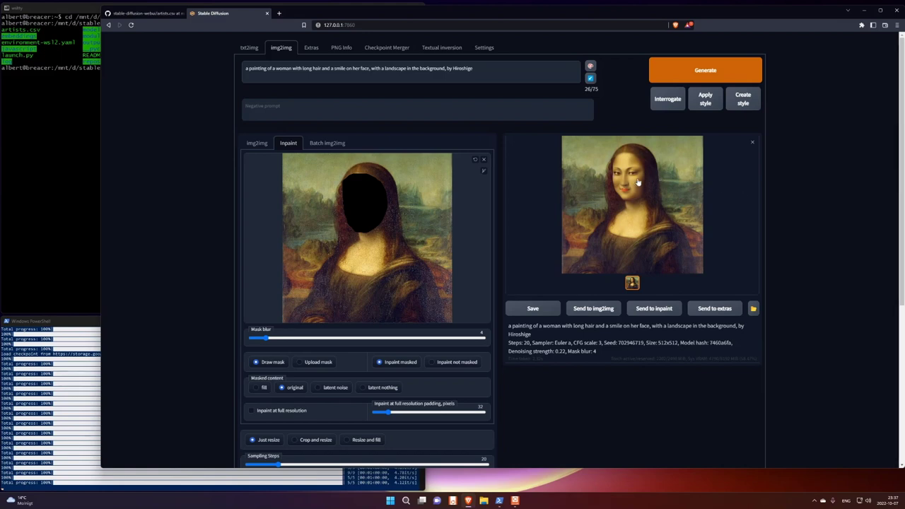
{"action": "left_click_drag", "start_coordinate": [473, 68], "coordinate": [236, 79]}
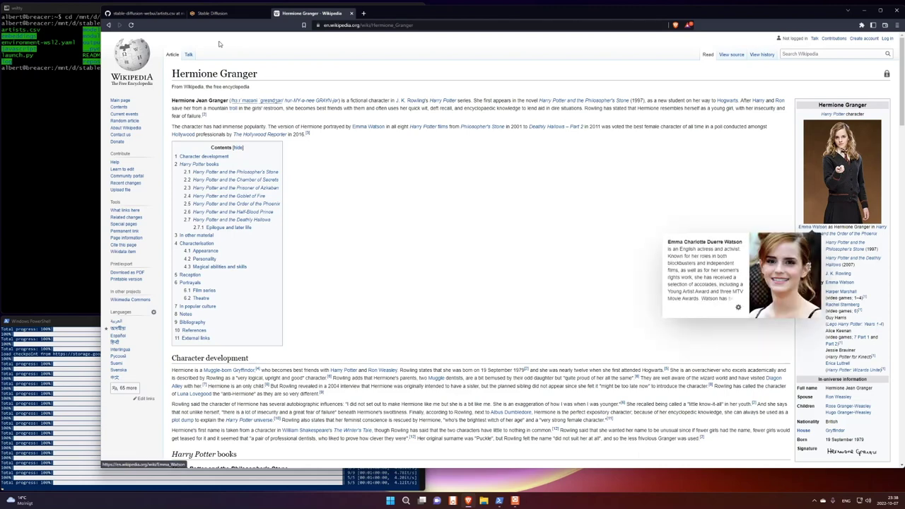
Rewrite the inpaint prompt as 'painting of <actress name> looking at camera' and generate
{"action": "left_click", "coordinate": [351, 14]}
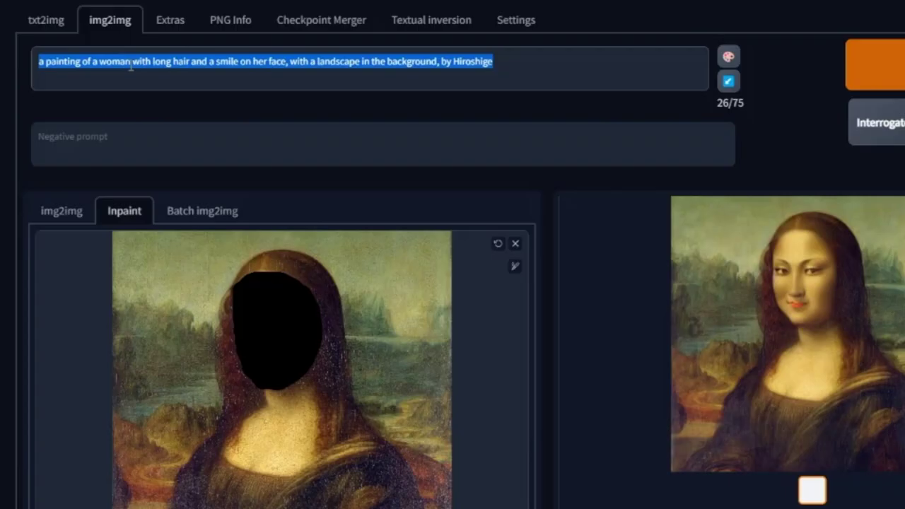
{"action": "type", "text": "emma watson lo"}
{"action": "key", "text": "Home"}
{"action": "type", "text": "painting of"}
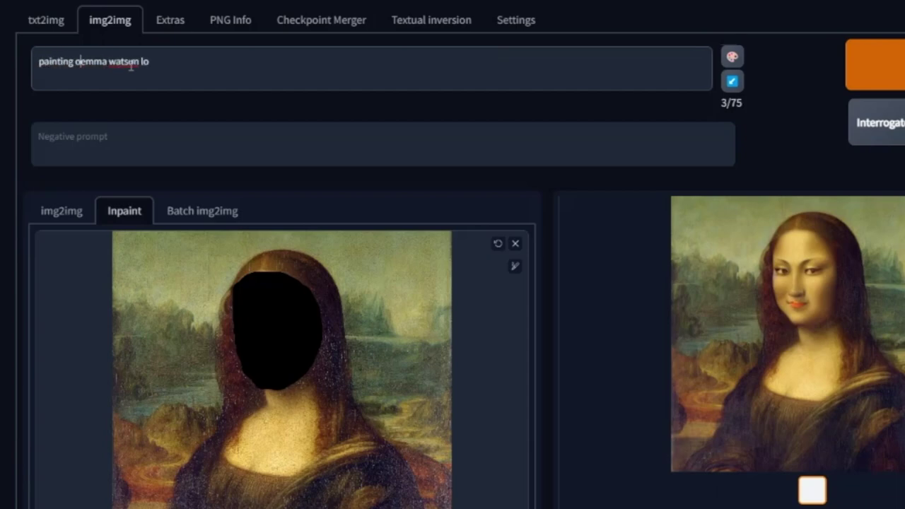
{"action": "key", "text": "End"}
{"action": "type", "text": "oking at camera"}
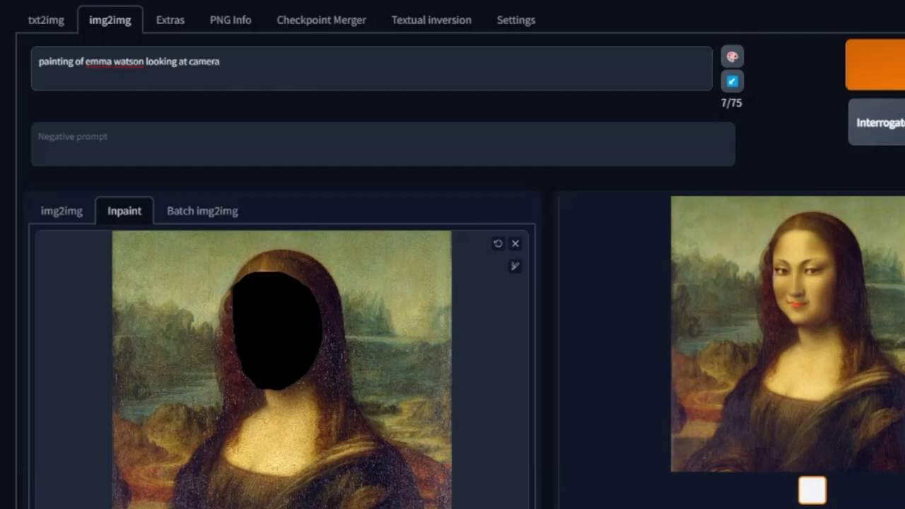
{"action": "left_click", "coordinate": [874, 65]}
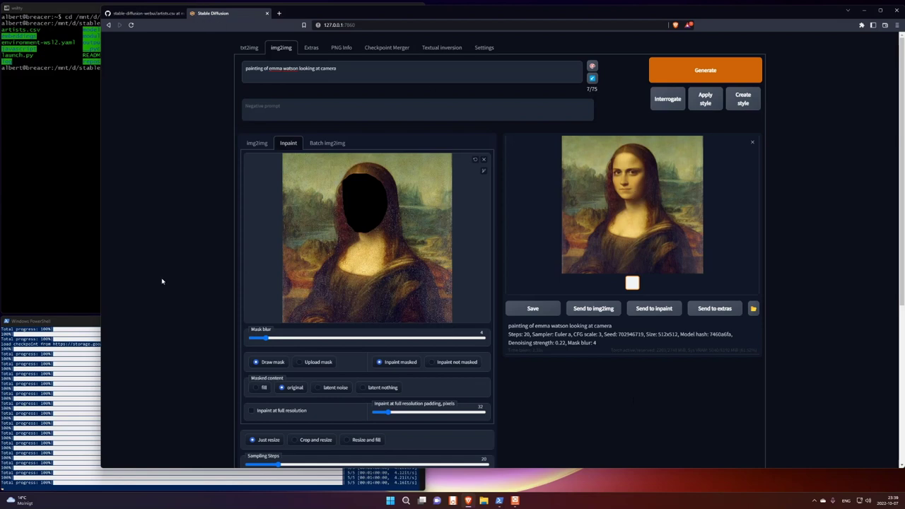
Generate another face, reuse its seed with the recycle button, and regenerate
{"action": "scroll", "coordinate": [161, 282], "scroll_direction": "down", "scroll_amount": 3}
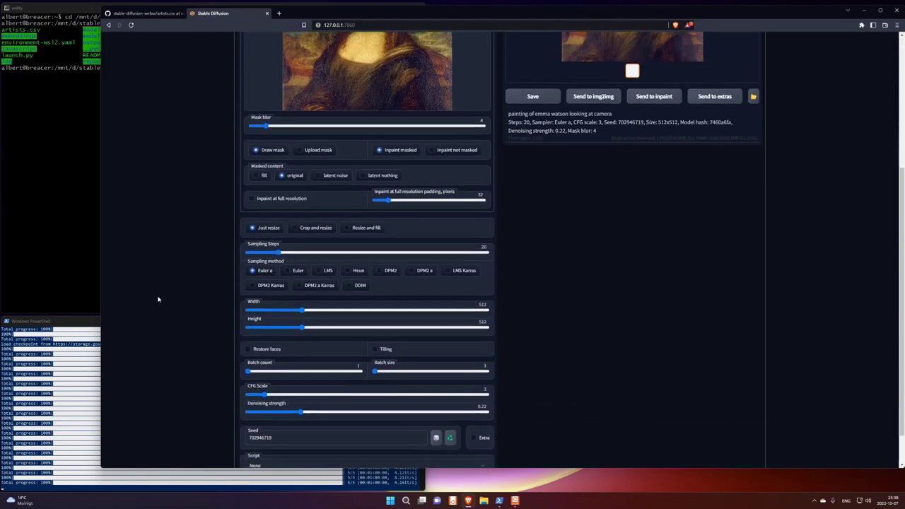
{"action": "scroll", "coordinate": [177, 332], "scroll_direction": "down", "scroll_amount": 1}
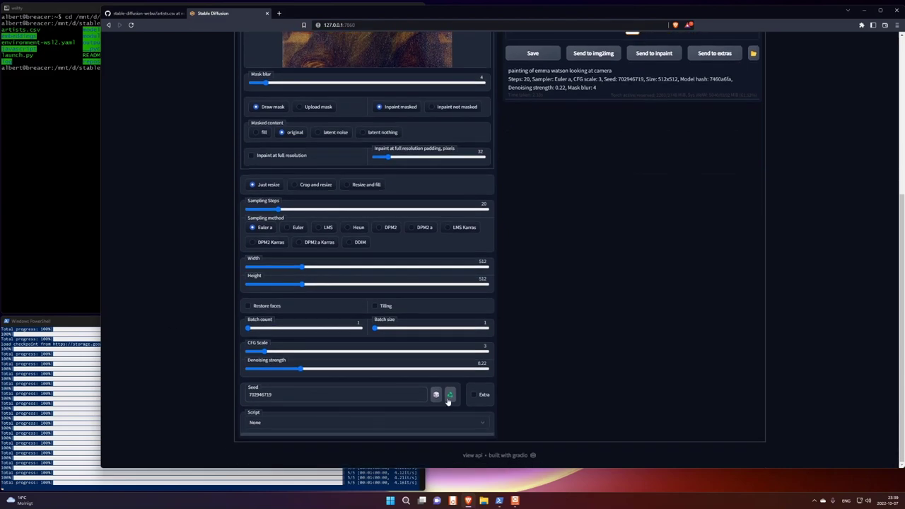
{"action": "scroll", "coordinate": [614, 370], "scroll_direction": "up", "scroll_amount": 4}
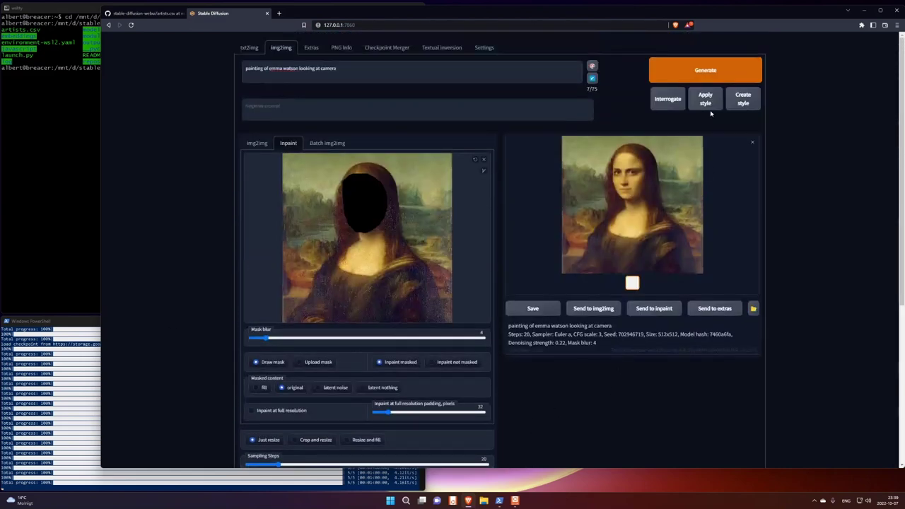
{"action": "left_click", "coordinate": [706, 71]}
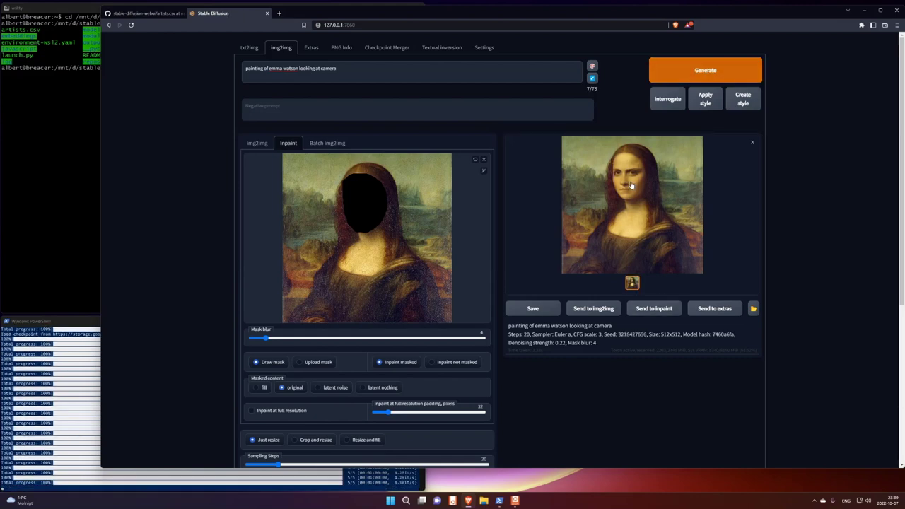
{"action": "scroll", "coordinate": [616, 445], "scroll_direction": "down", "scroll_amount": 4}
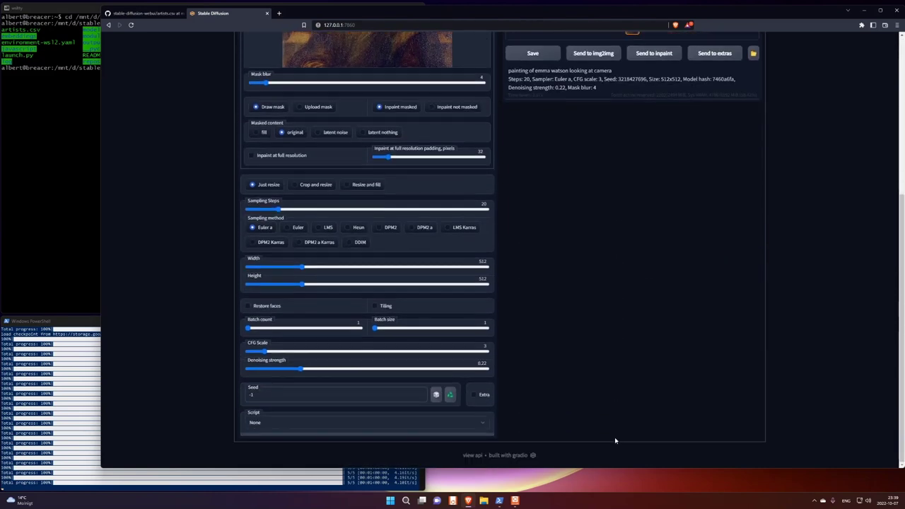
{"action": "left_click", "coordinate": [450, 395]}
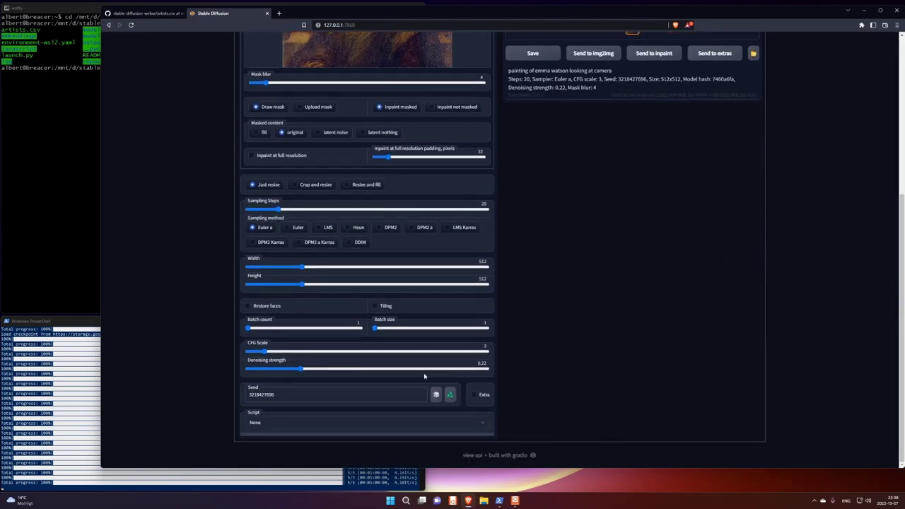
{"action": "scroll", "coordinate": [405, 373], "scroll_direction": "up", "scroll_amount": 4}
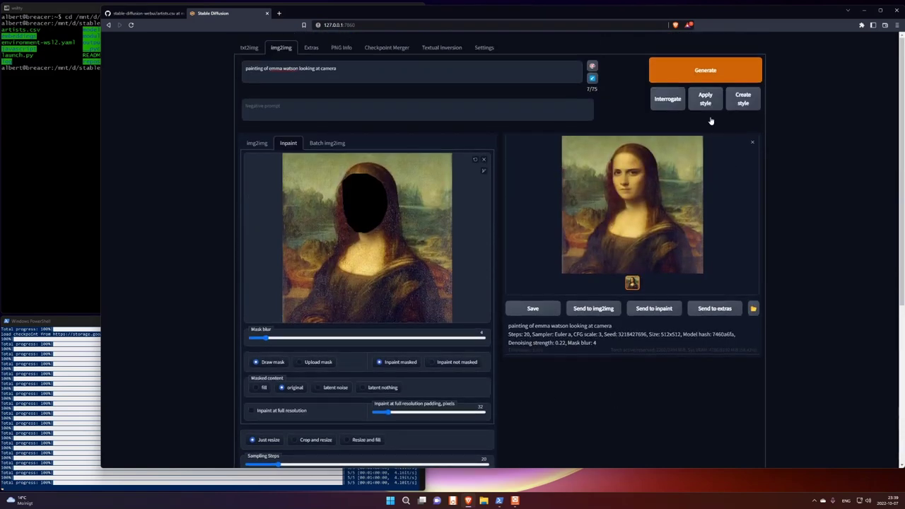
{"action": "left_click", "coordinate": [715, 71]}
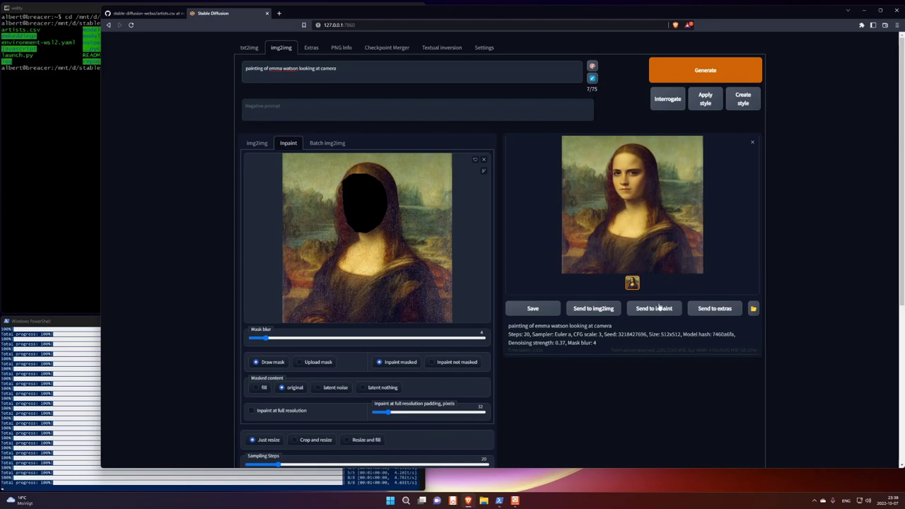
Send the portrait to Extras and upscale it 2× with BSRGAN as the second upscaler
{"action": "left_click", "coordinate": [713, 309]}
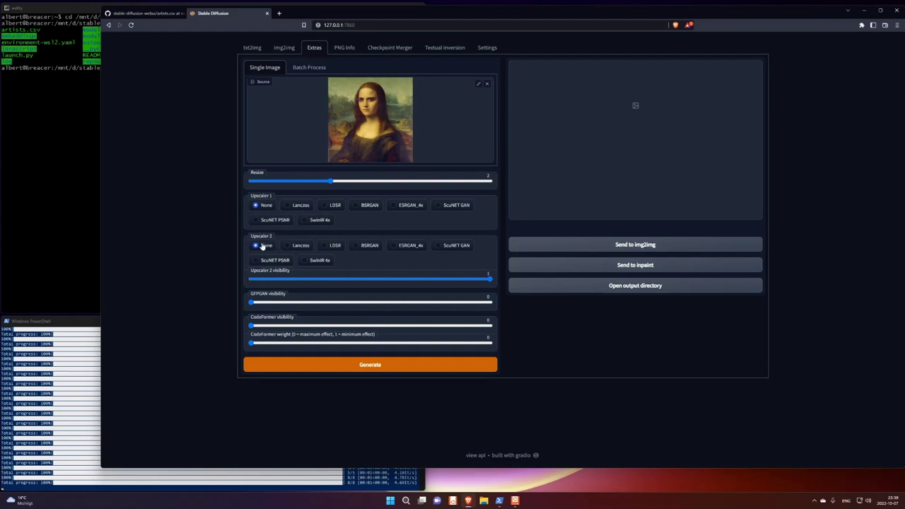
{"action": "left_click", "coordinate": [365, 247]}
{"action": "left_click", "coordinate": [369, 368]}
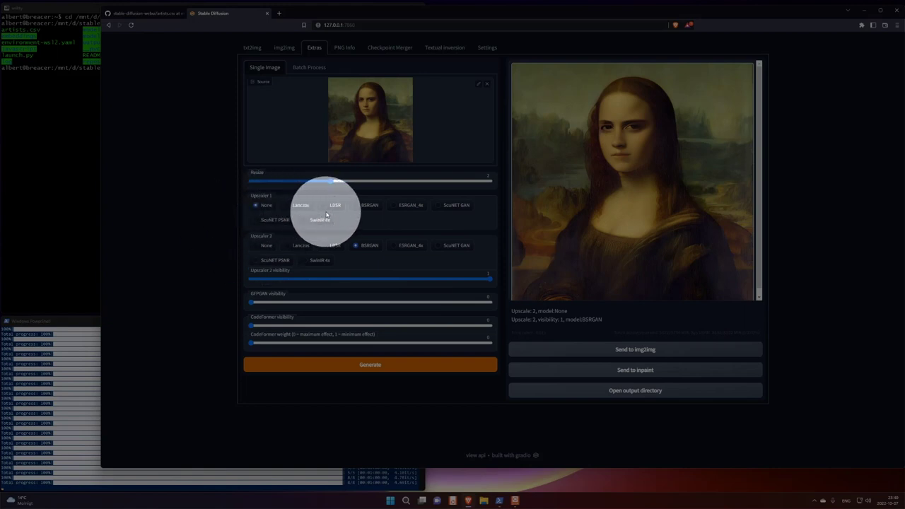
Re-run the 2× upscale with LDSR as both upscalers, following progress in the console
{"action": "left_click", "coordinate": [326, 208]}
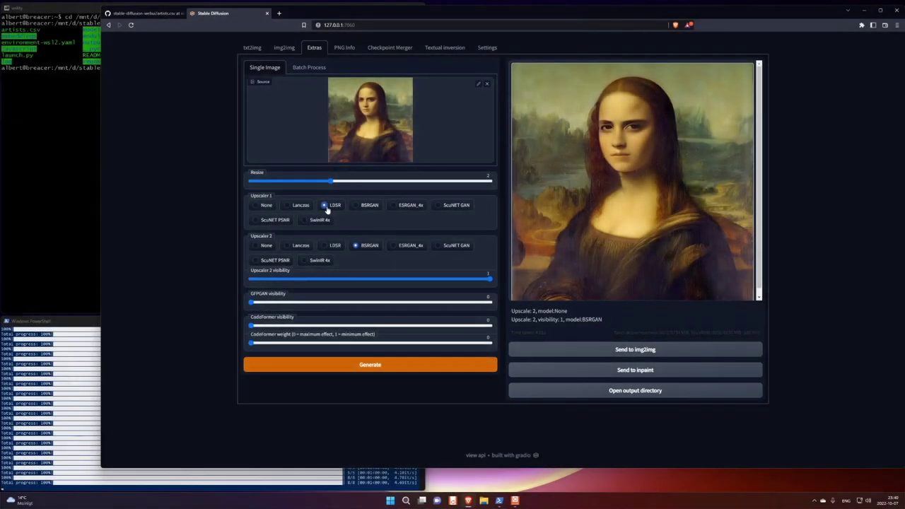
{"action": "left_click", "coordinate": [324, 246]}
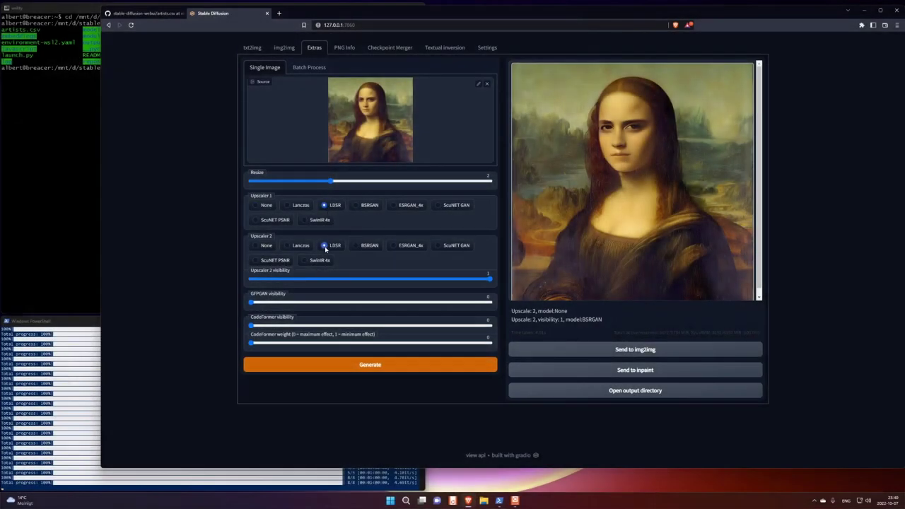
{"action": "left_click", "coordinate": [364, 369]}
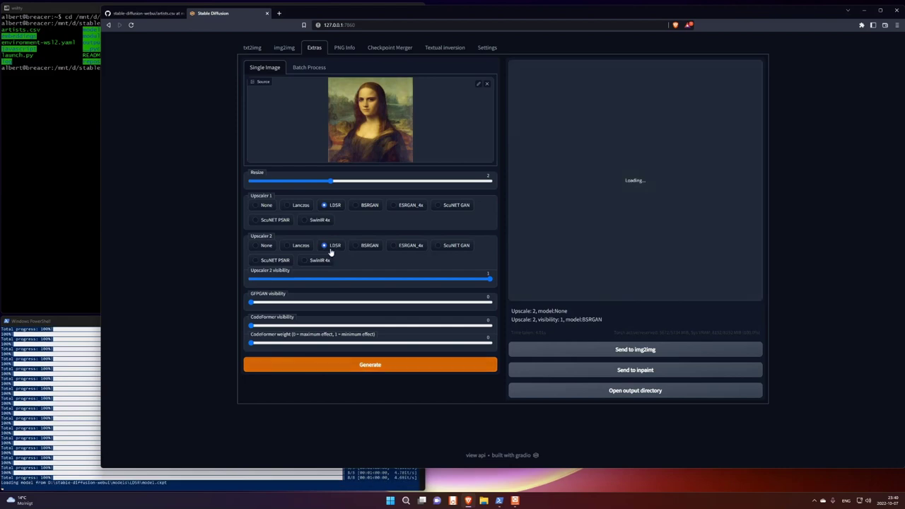
{"action": "left_click", "coordinate": [69, 322]}
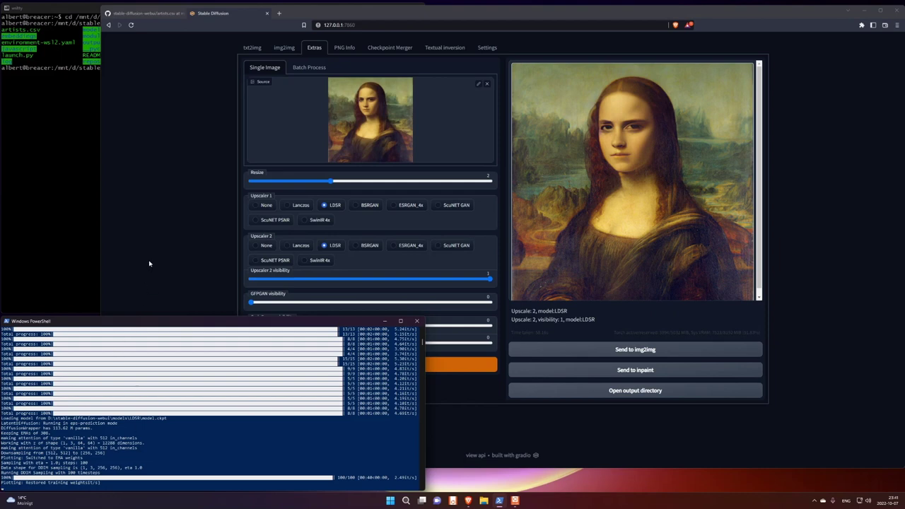
{"action": "left_click", "coordinate": [149, 264]}
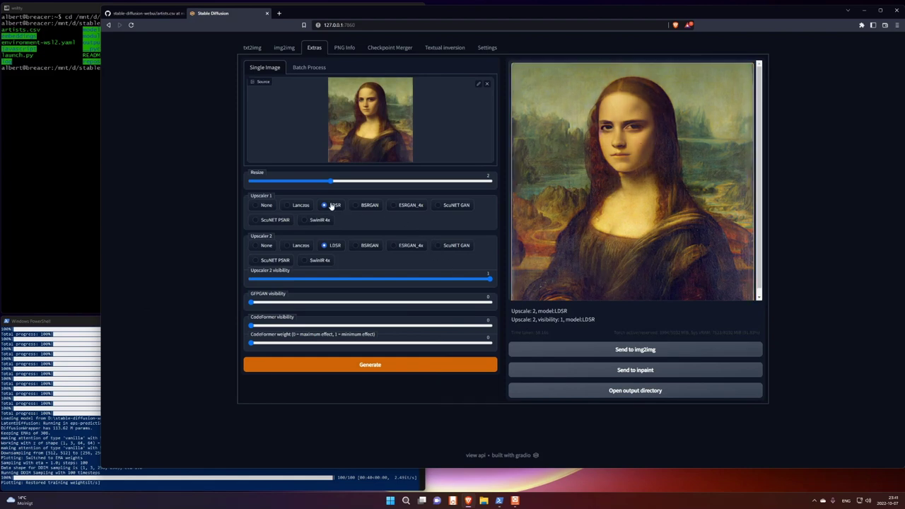
Switch Upscaler 2 back to BSRGAN and set its visibility to about 0.516
{"action": "left_click", "coordinate": [367, 249]}
{"action": "left_click", "coordinate": [375, 280]}
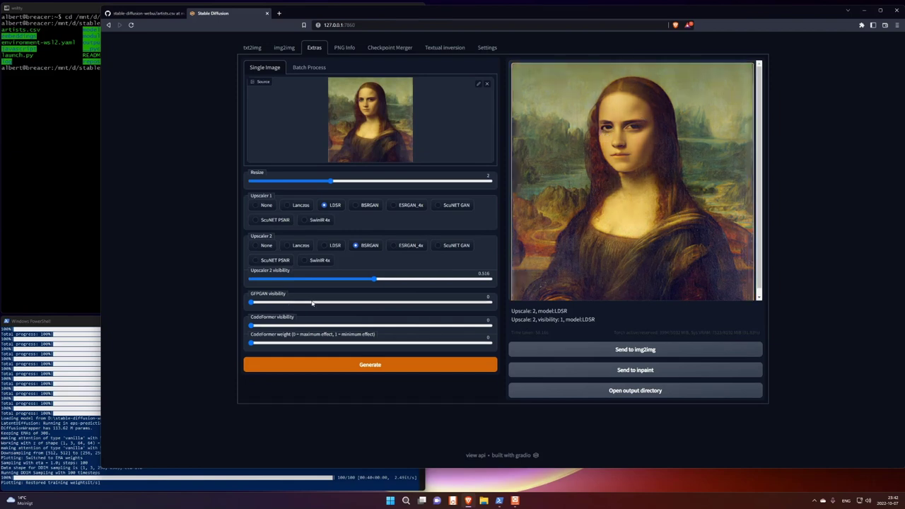
Set GFPGAN visibility to 1 and re-run the upscale, then review the restored result
{"action": "left_click_drag", "start_coordinate": [390, 302], "coordinate": [510, 307]}
{"action": "left_click", "coordinate": [386, 367]}
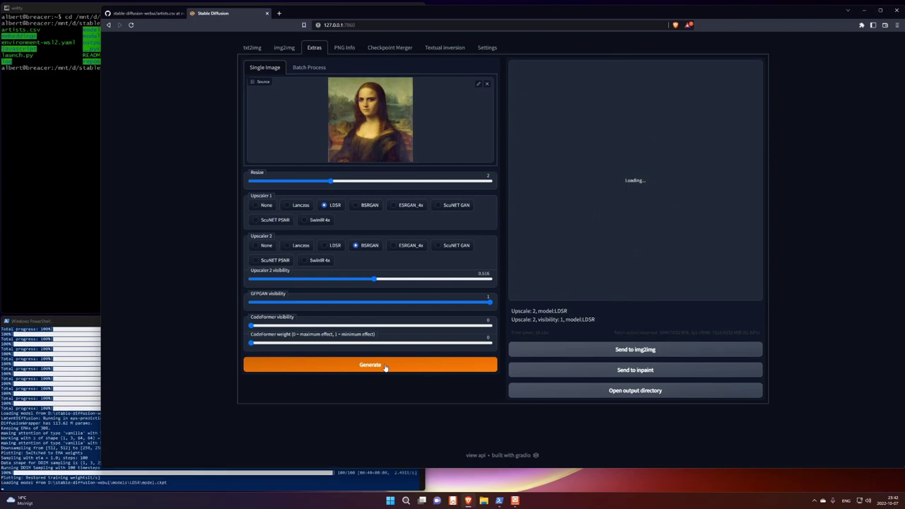
{"action": "left_click", "coordinate": [83, 327]}
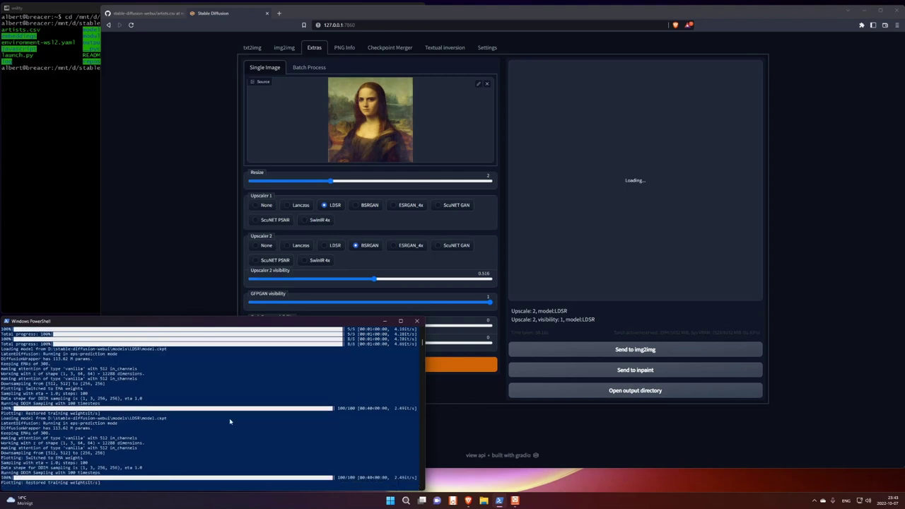
{"action": "left_click", "coordinate": [184, 214]}
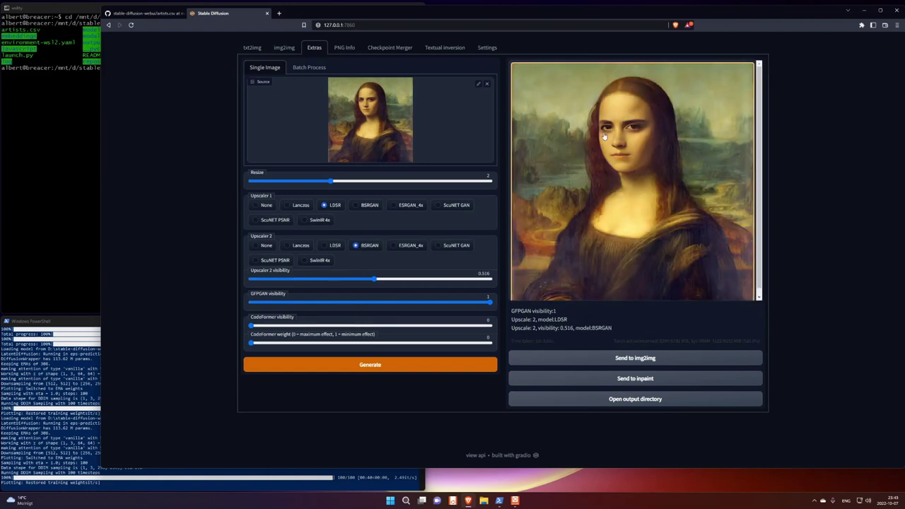
{"action": "key", "text": "ctrl"}
{"action": "key", "text": "ctrl"}
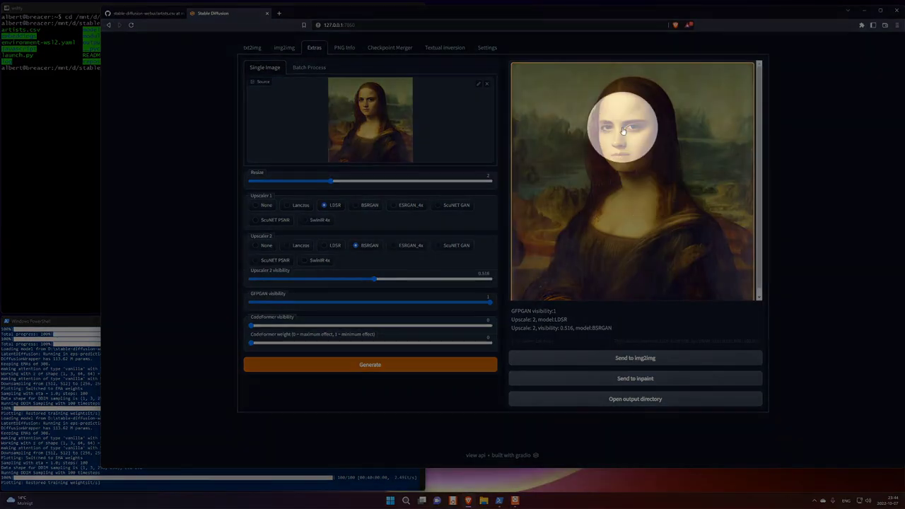
{"action": "left_click", "coordinate": [399, 334]}
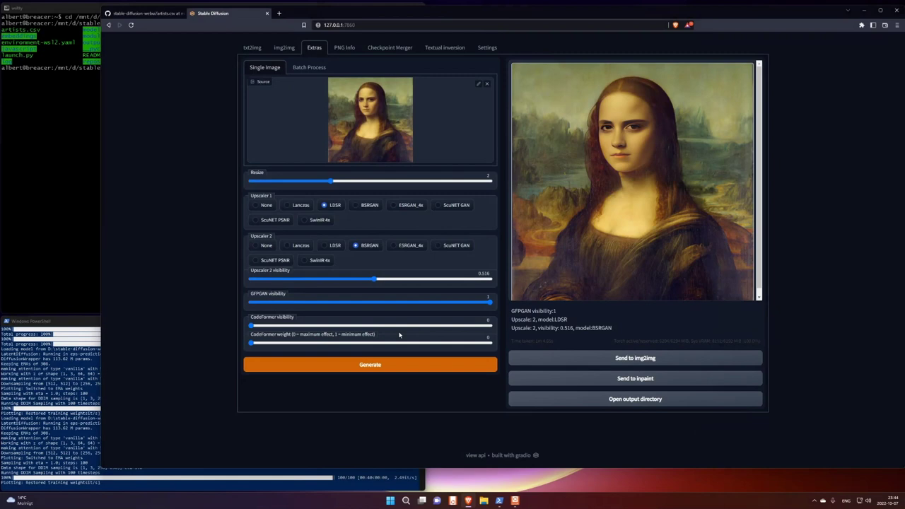
Load the generated portrait into the img2img Inpaint canvas
{"action": "left_click", "coordinate": [286, 48]}
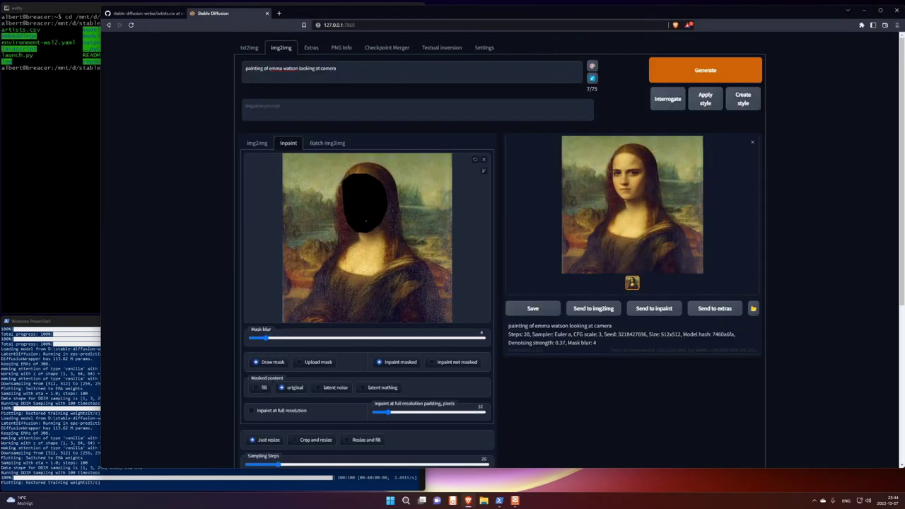
{"action": "key", "text": "ctrl"}
{"action": "key", "text": "ctrl"}
{"action": "left_click", "coordinate": [661, 310]}
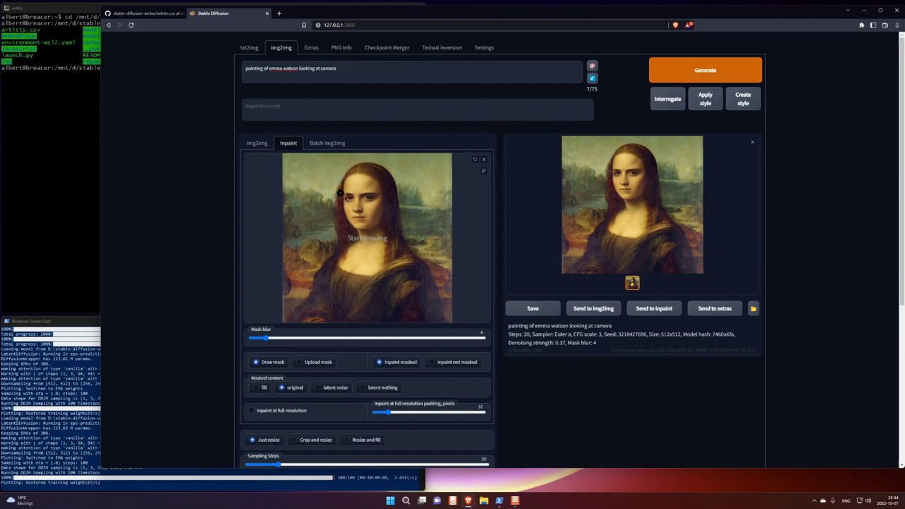
Mask the face, choose 'Inpaint not masked', and select the existing prompt text
{"action": "mouse_move", "coordinate": [352, 178]}
{"action": "left_mouse_down"}
{"action": "mouse_move", "coordinate": [355, 216]}
{"action": "mouse_move", "coordinate": [378, 189]}
{"action": "mouse_move", "coordinate": [348, 186]}
{"action": "mouse_move", "coordinate": [347, 205]}
{"action": "mouse_move", "coordinate": [368, 223]}
{"action": "mouse_move", "coordinate": [355, 186]}
{"action": "mouse_move", "coordinate": [363, 209]}
{"action": "left_mouse_up"}
{"action": "left_click", "coordinate": [448, 363]}
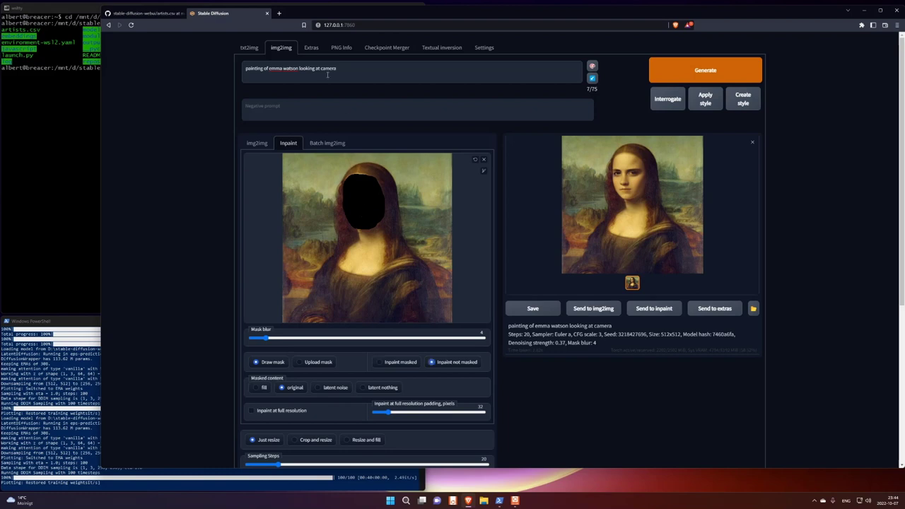
{"action": "double_click", "coordinate": [360, 70]}
{"action": "key", "text": "ctrl+a"}
Replace the prompt with an interrogated caption, generate a new inpaint, and send it to Extras
{"action": "left_click", "coordinate": [666, 106]}
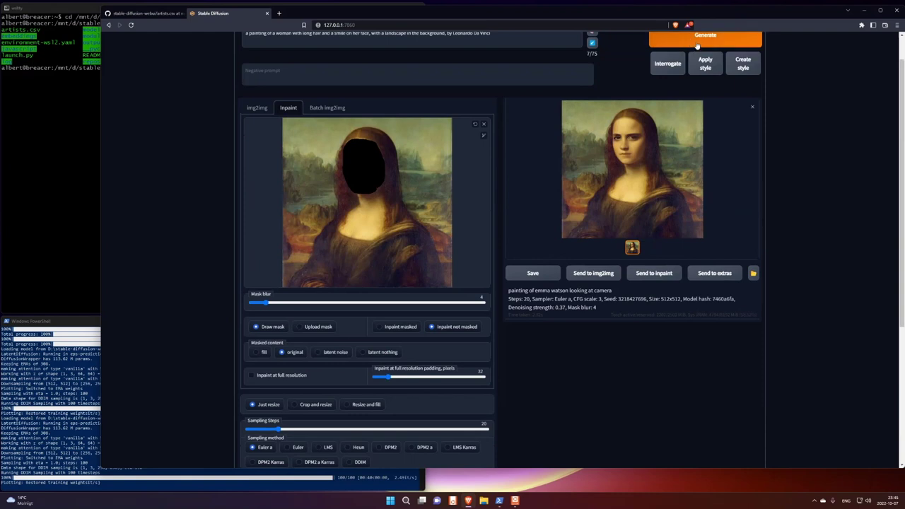
{"action": "left_click", "coordinate": [697, 44]}
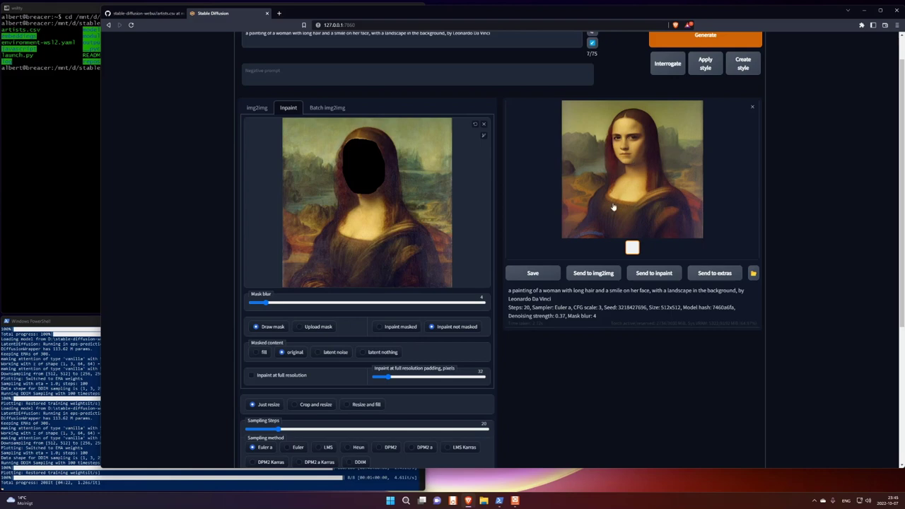
{"action": "left_click", "coordinate": [721, 274]}
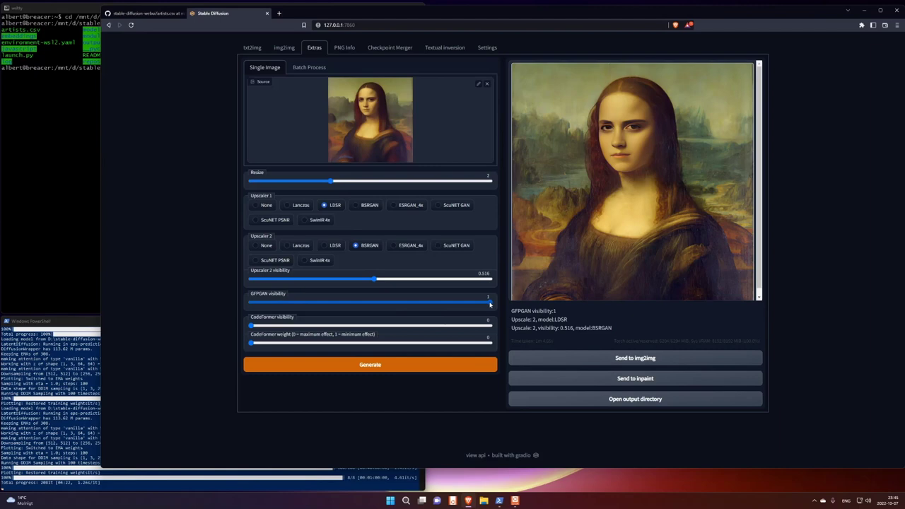
Upscale the new portrait 2× with LDSR, BSRGAN at 0.516 and GFPGAN restoration
{"action": "left_click", "coordinate": [378, 367]}
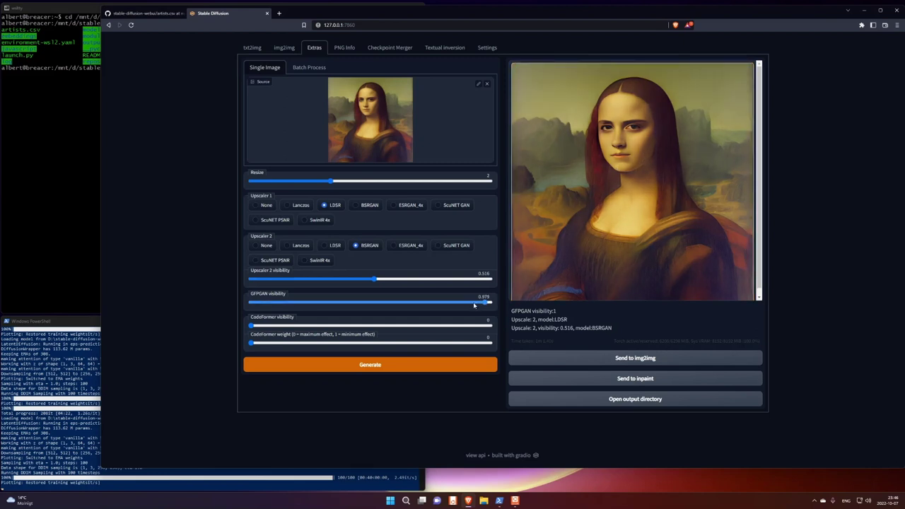
Set GFPGAN and CodeFormer visibility to 0 and regenerate the upscale without face restoration
{"action": "left_click_drag", "start_coordinate": [488, 305], "coordinate": [530, 338]}
{"action": "left_click", "coordinate": [380, 365]}
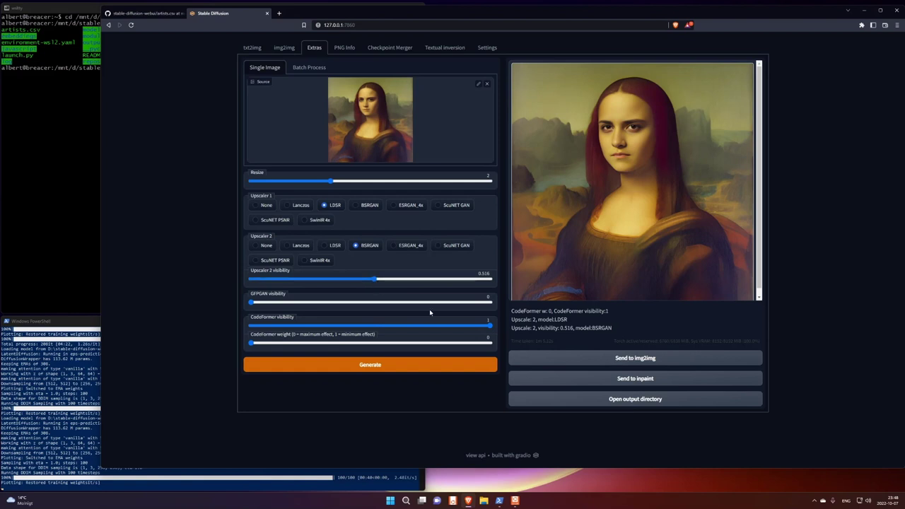
{"action": "left_click_drag", "start_coordinate": [489, 325], "coordinate": [198, 342]}
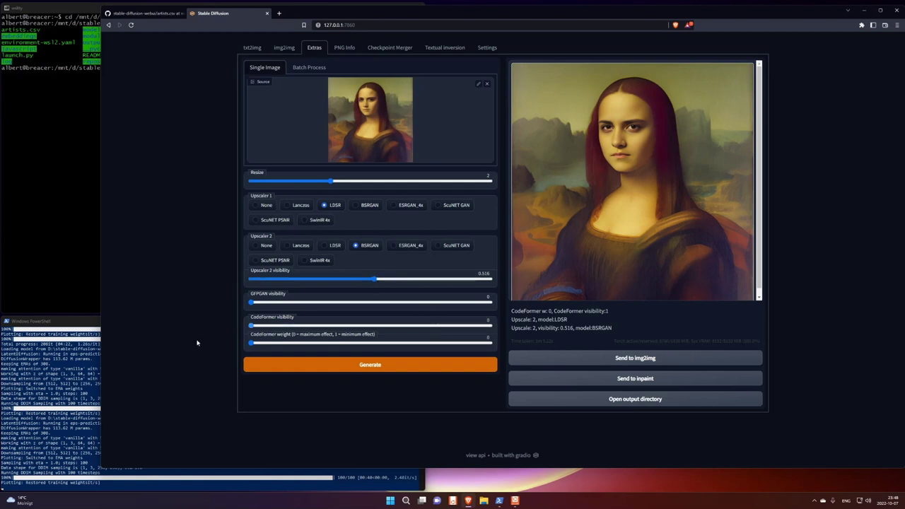
{"action": "left_click", "coordinate": [374, 363]}
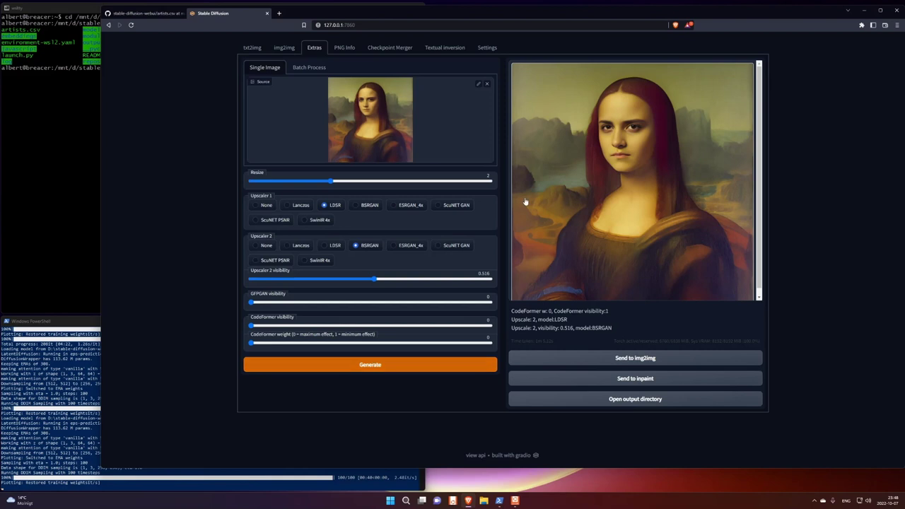
{"action": "left_click", "coordinate": [365, 367]}
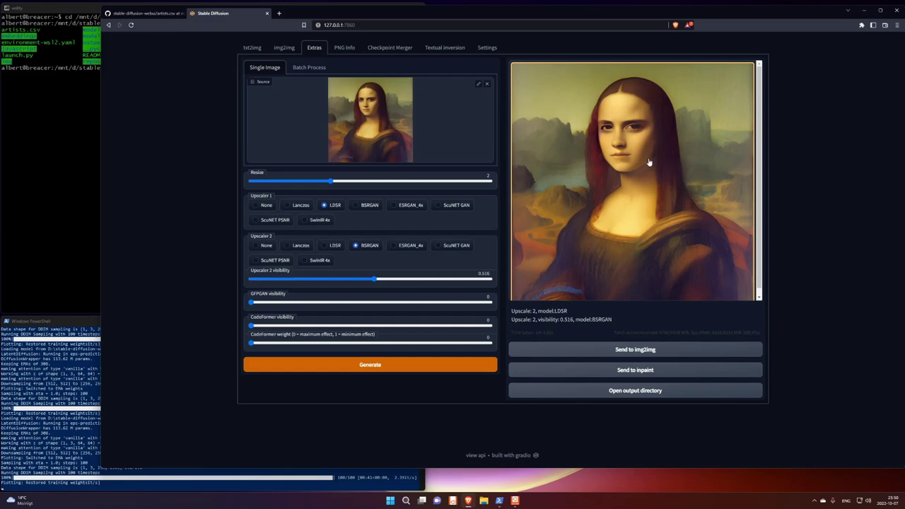
Return to the img2img Inpaint page with the masked portrait
{"action": "left_click", "coordinate": [283, 50]}
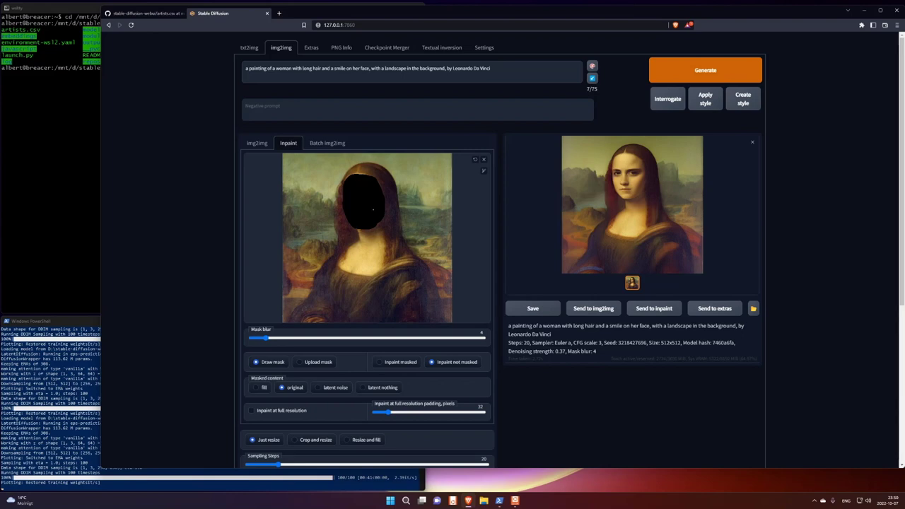
Open Batch img2img and look over its empty directory fields and settings
{"action": "left_click", "coordinate": [323, 144]}
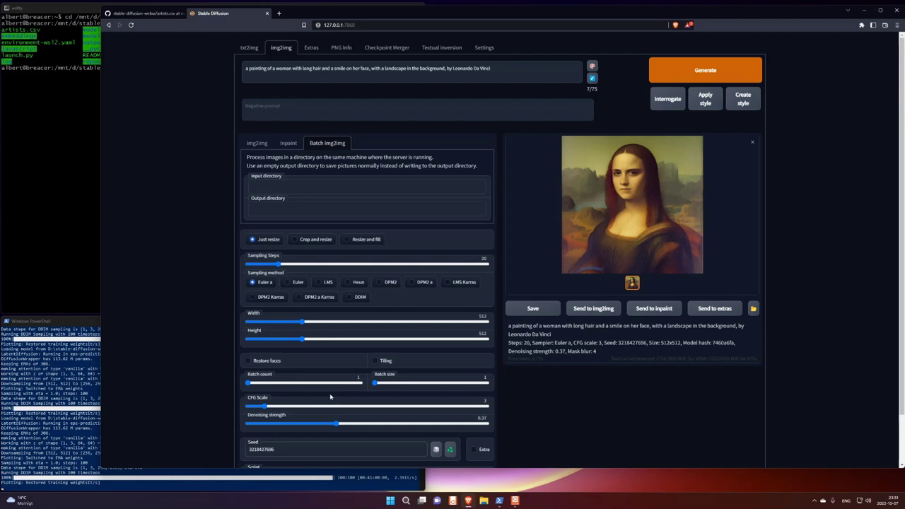
{"action": "scroll", "coordinate": [349, 409], "scroll_direction": "down", "scroll_amount": 1}
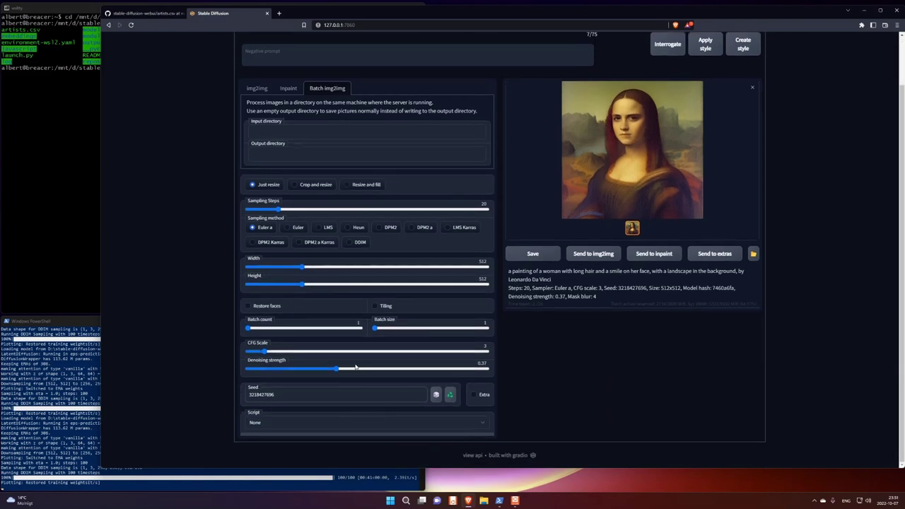
{"action": "scroll", "coordinate": [355, 367], "scroll_direction": "up", "scroll_amount": 1}
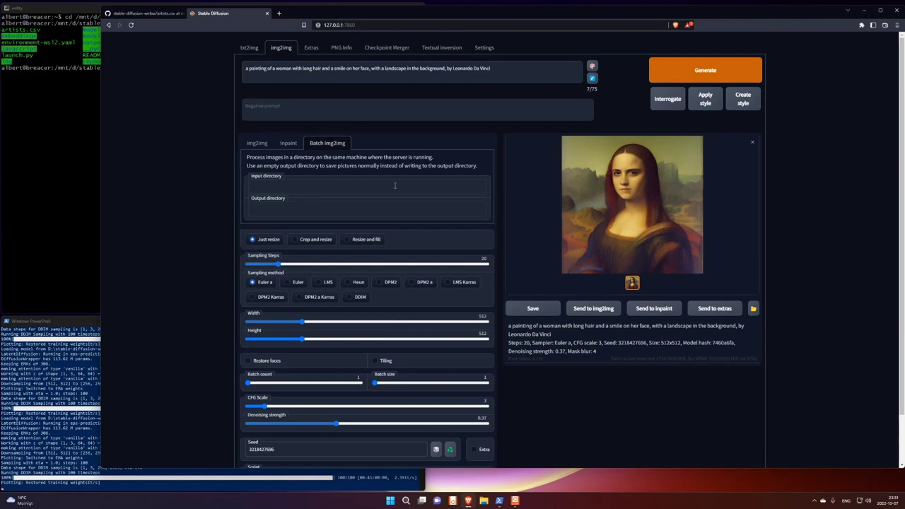
{"action": "left_click", "coordinate": [289, 145]}
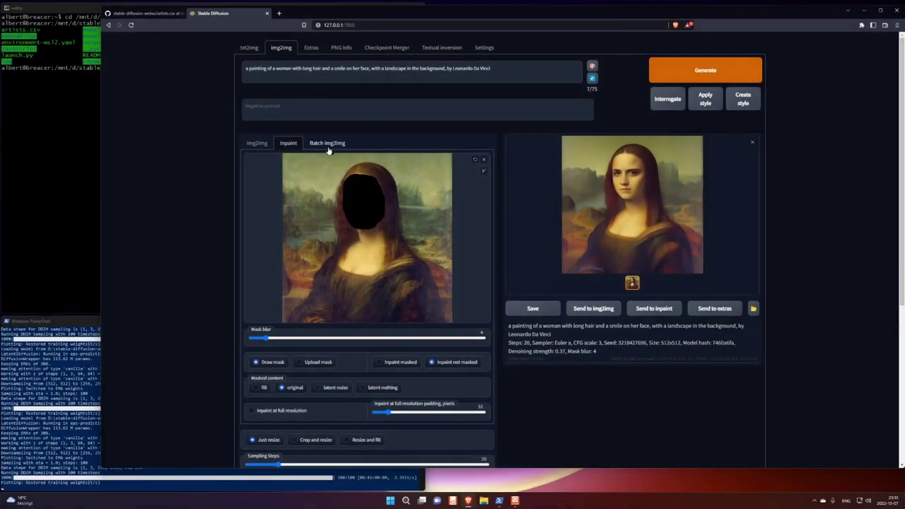
{"action": "left_click", "coordinate": [323, 144]}
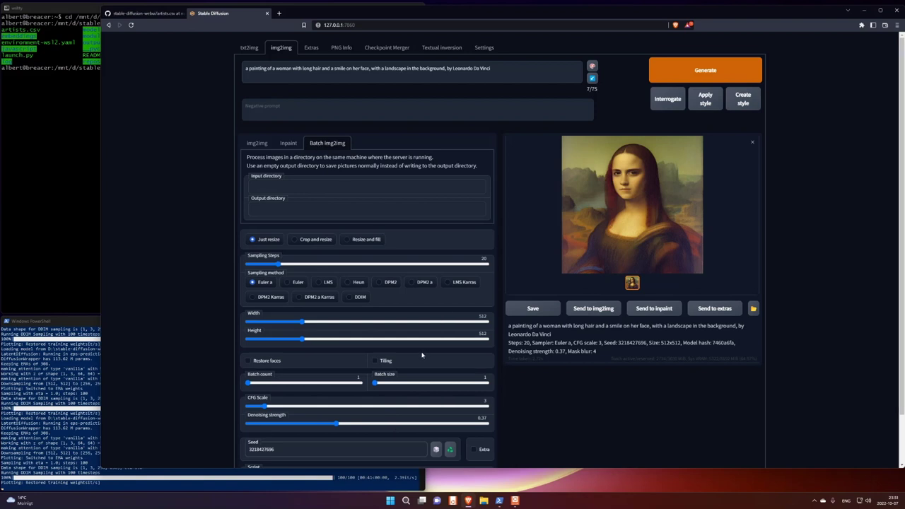
{"action": "scroll", "coordinate": [422, 354], "scroll_direction": "down", "scroll_amount": 2}
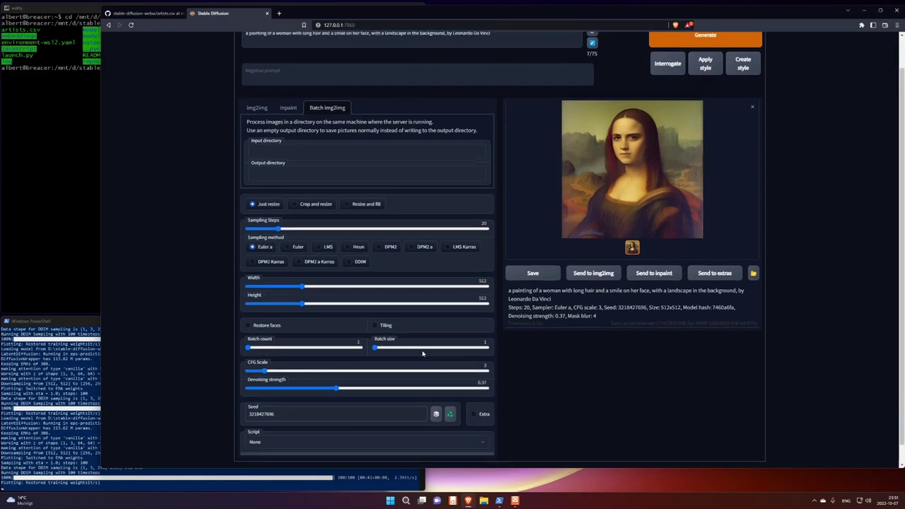
{"action": "scroll", "coordinate": [424, 351], "scroll_direction": "up", "scroll_amount": 2}
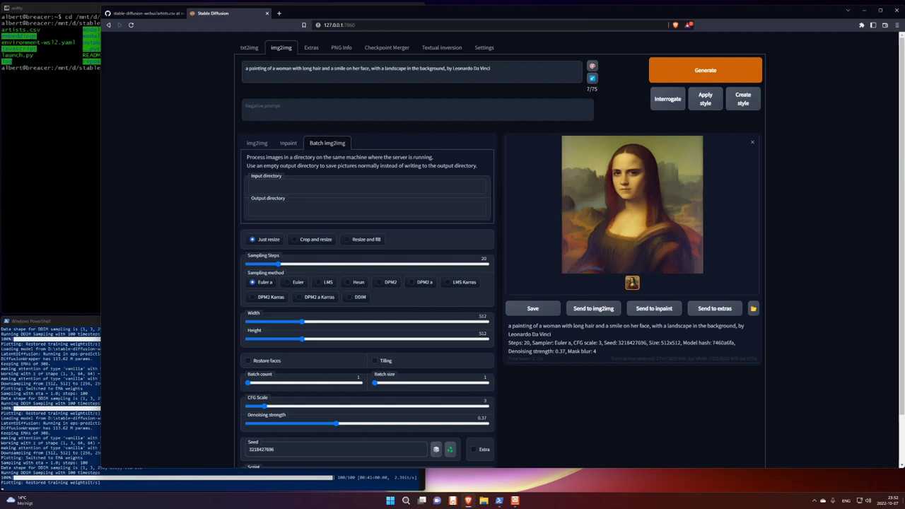
Open the Windows notification center showing the October 2022 calendar from the taskbar clock
{"action": "left_click", "coordinate": [893, 501]}
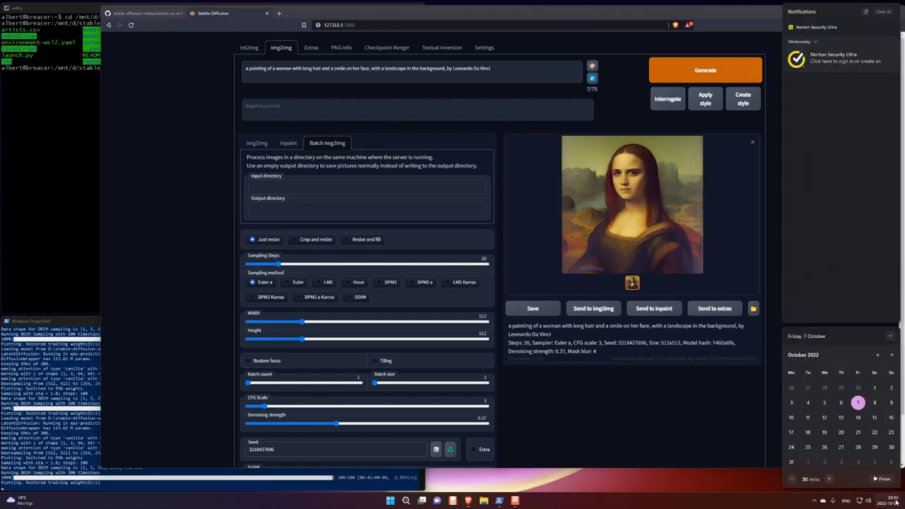